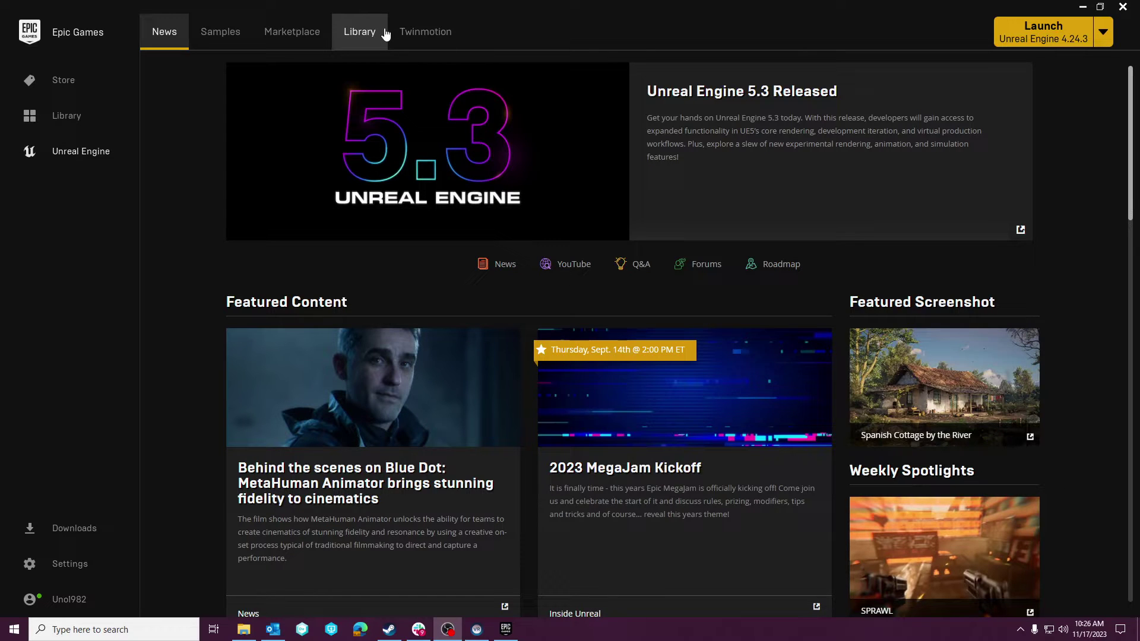
# Step: Search the Unreal Engine Marketplace for "fsr" and open the FidelityFX Super Resolution 2 plugin
pyautogui.click(359, 31)
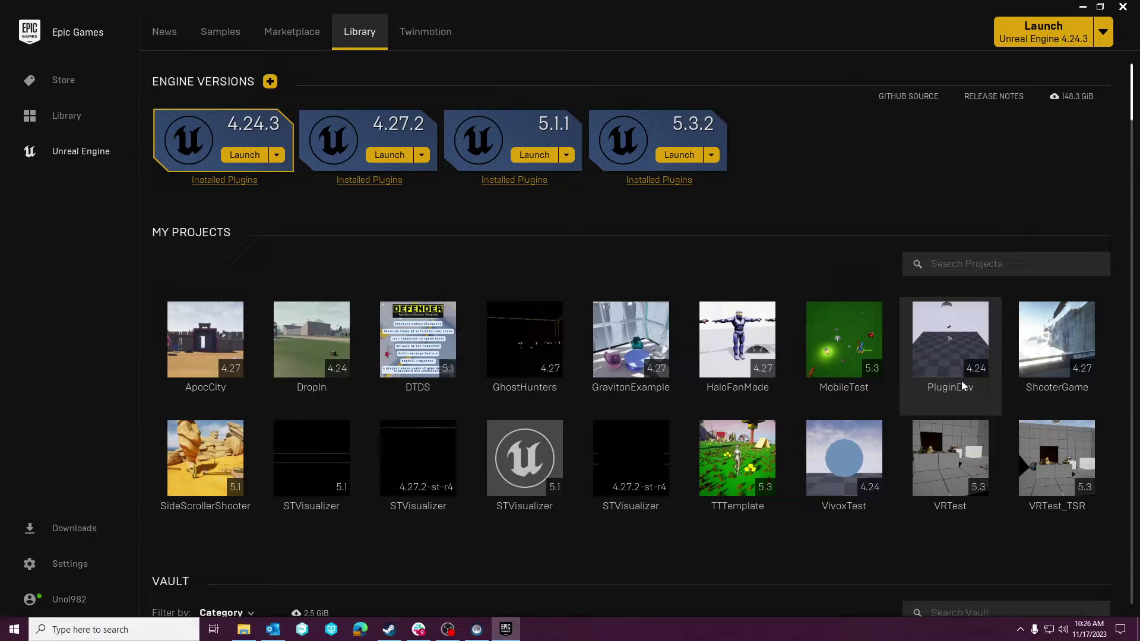
pyautogui.moveTo(981, 345)
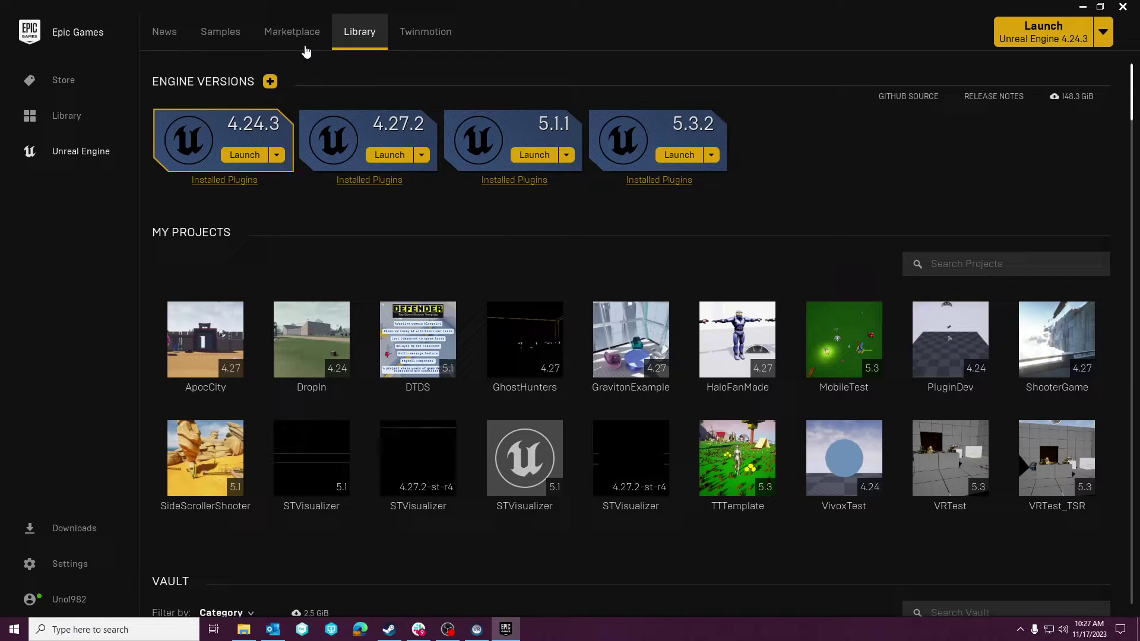
pyautogui.click(294, 32)
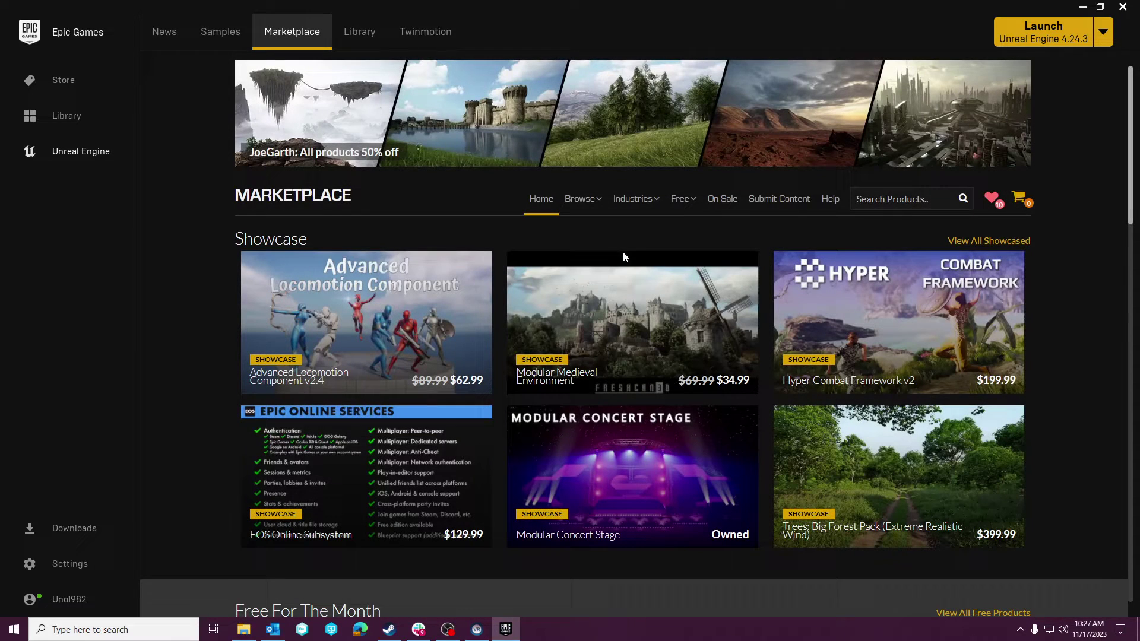
pyautogui.click(873, 198)
pyautogui.write('t')
pyautogui.press('BackSpace')
pyautogui.write('fsr')
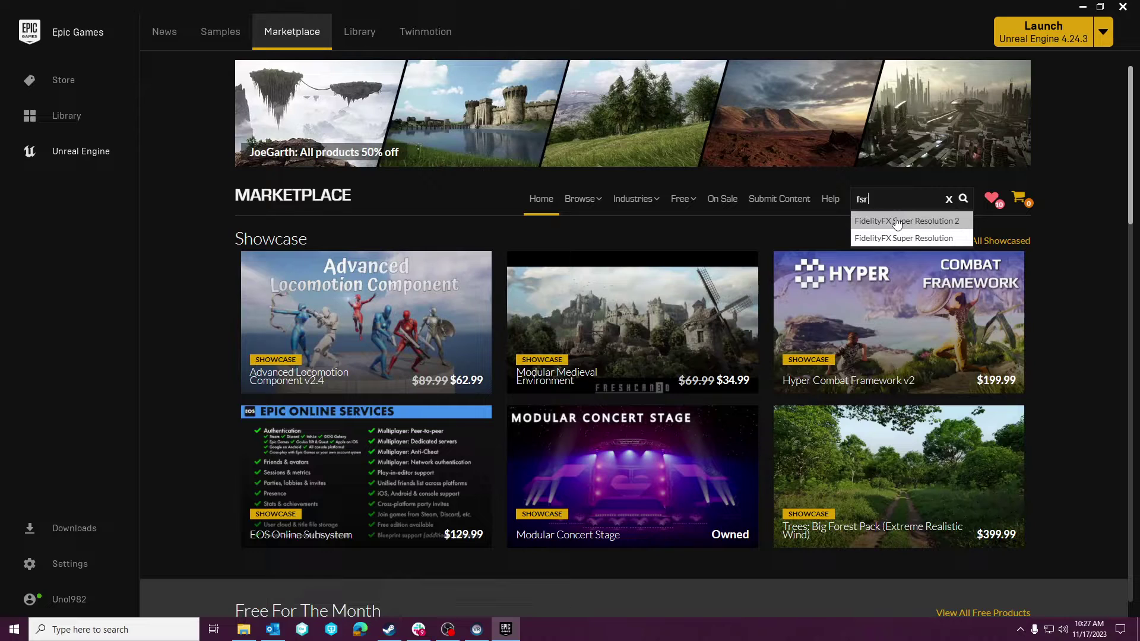
pyautogui.click(896, 221)
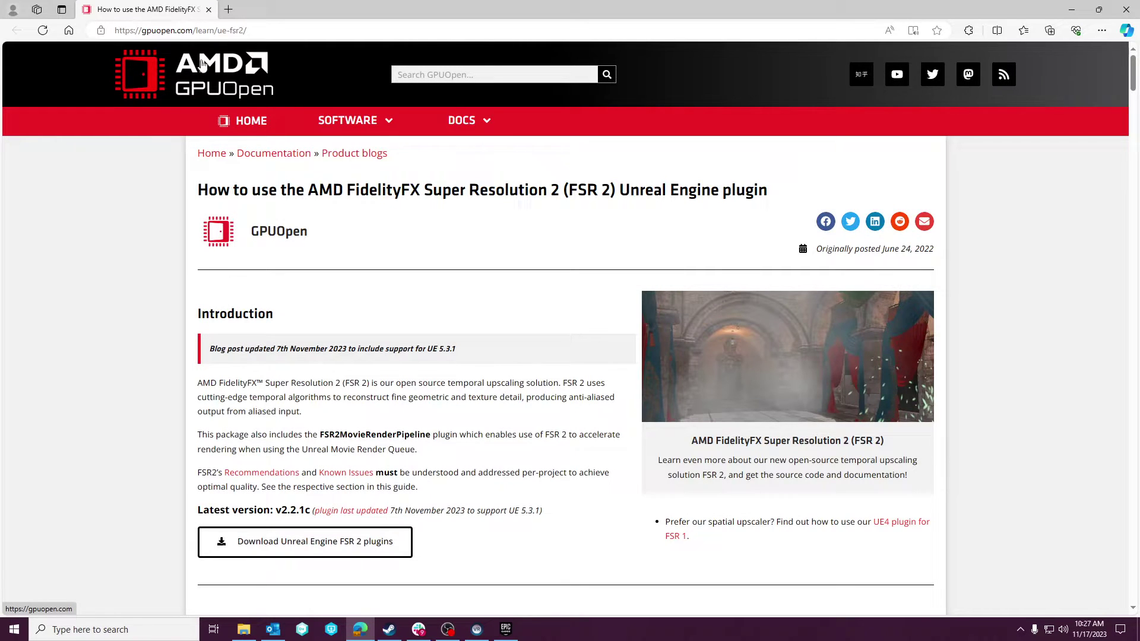
# Step: Switch to File Explorer and open FSR2-UE-2-2-1c.zip from Downloads, going down to its FSR2.2.1 folder
pyautogui.click(243, 630)
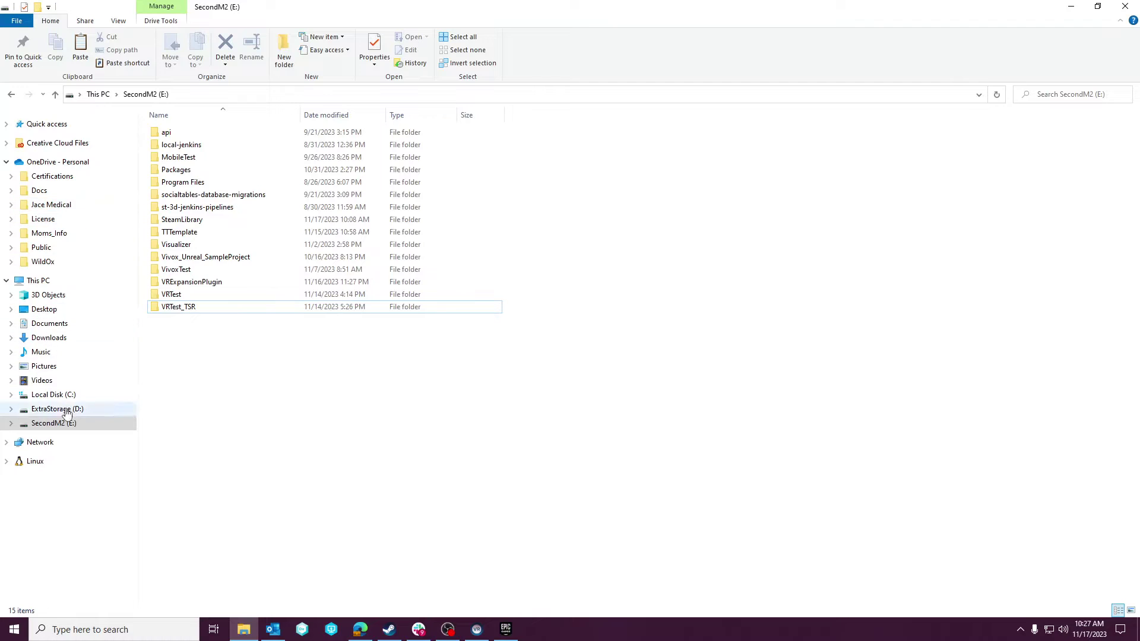
pyautogui.click(49, 338)
pyautogui.doubleClick(167, 180)
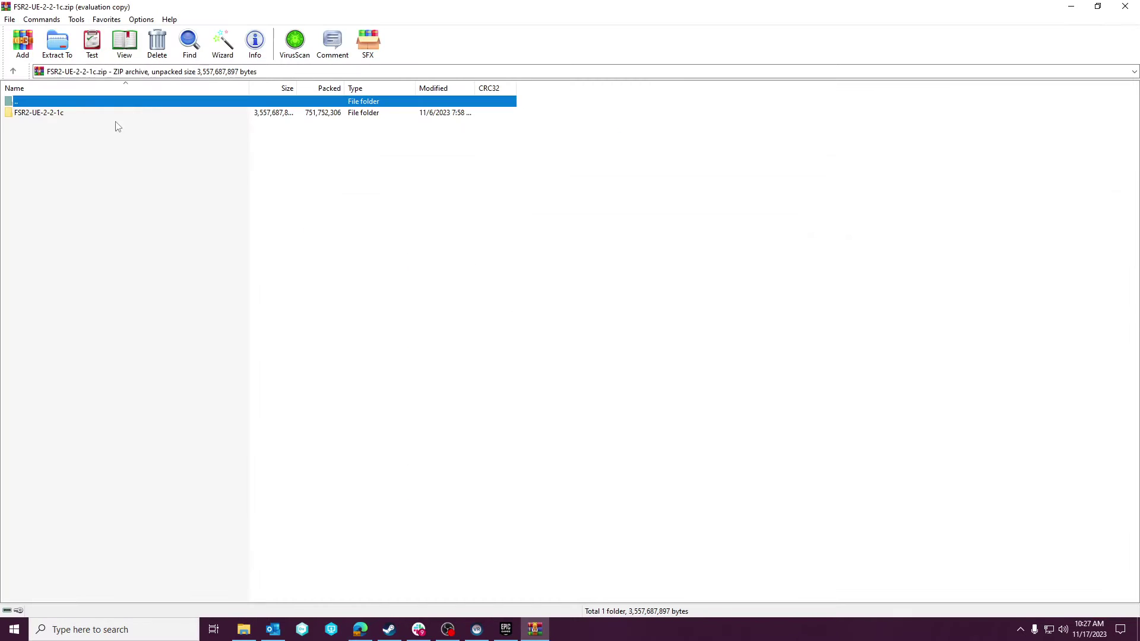
pyautogui.doubleClick(72, 113)
pyautogui.doubleClick(71, 115)
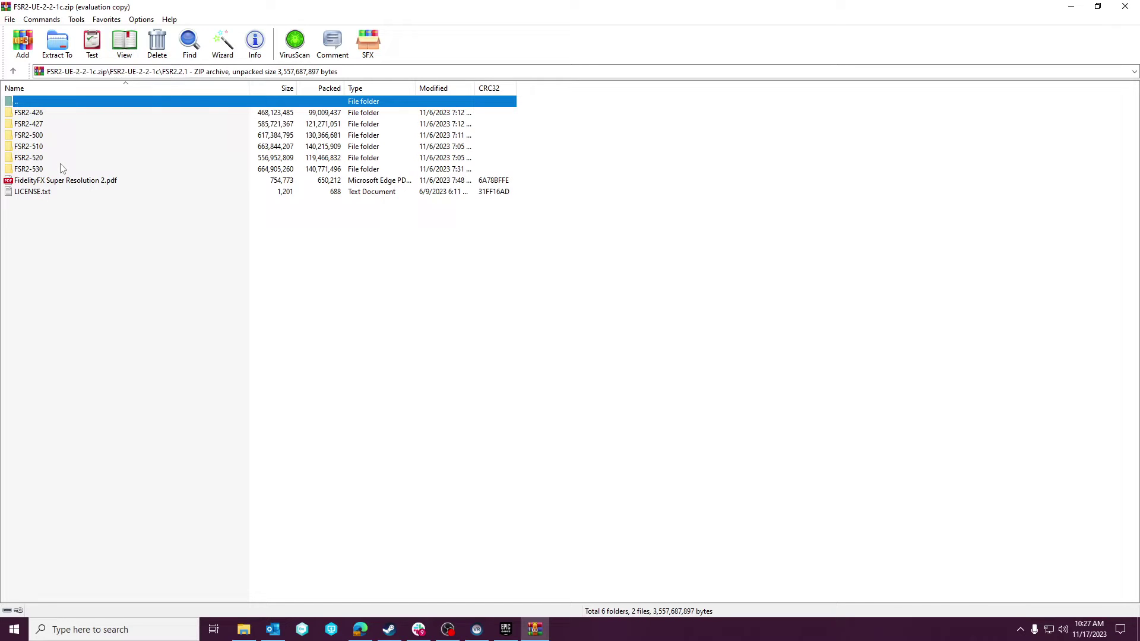
# Step: Examine the plugin folders inside FSR2-530, the build for engine version 5.3, and close the archive
pyautogui.click(41, 172)
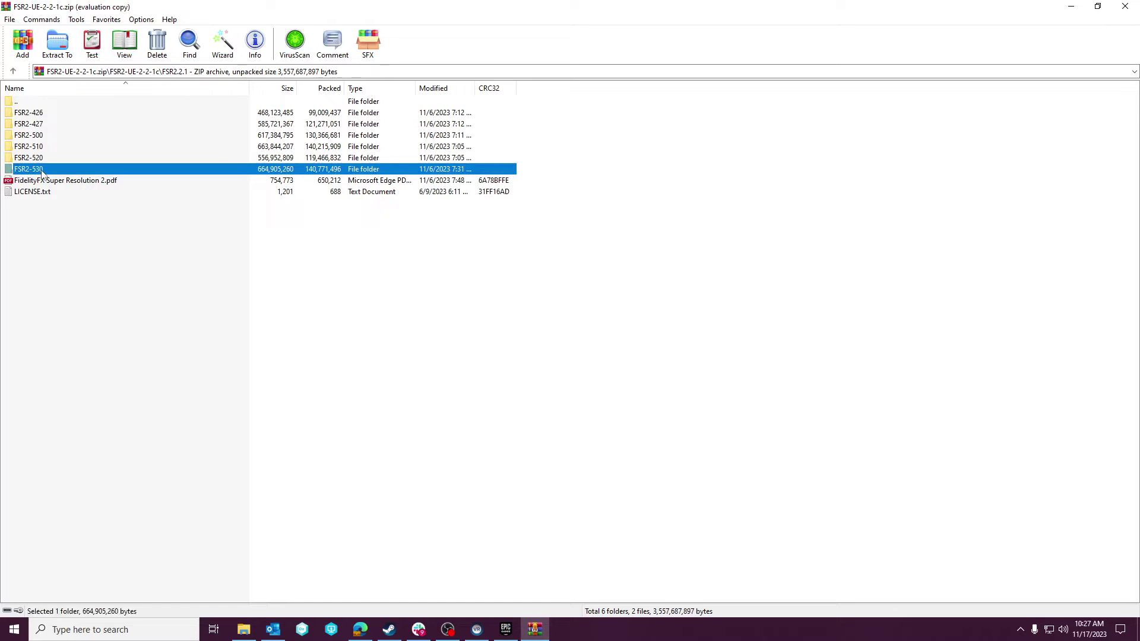
pyautogui.doubleClick(42, 172)
pyautogui.click(13, 71)
pyautogui.doubleClick(37, 172)
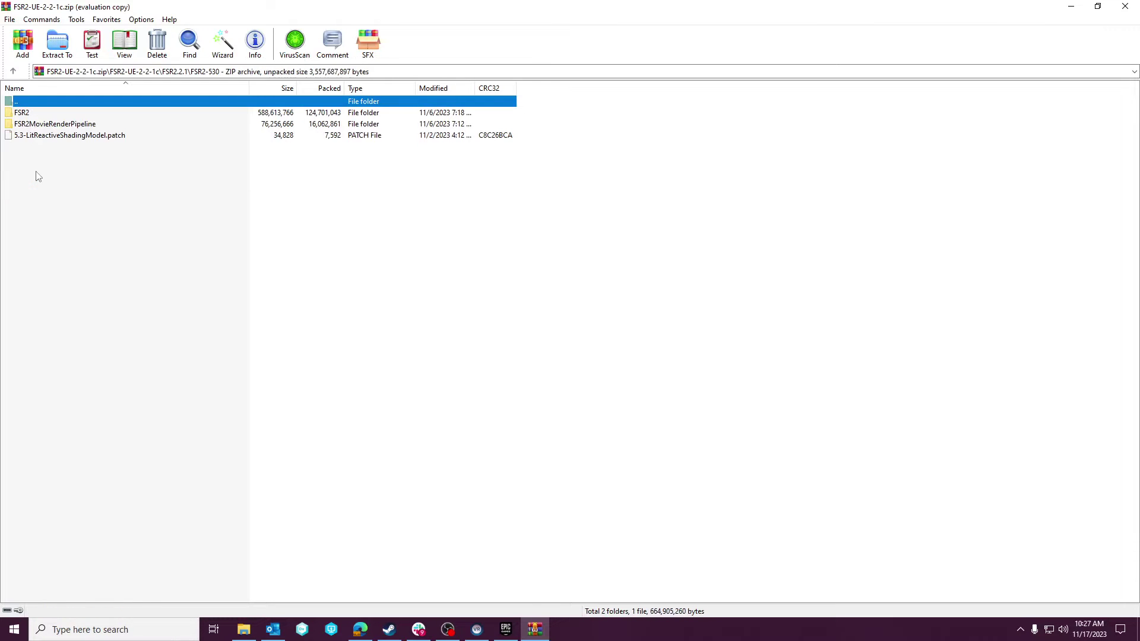
pyautogui.click(24, 115)
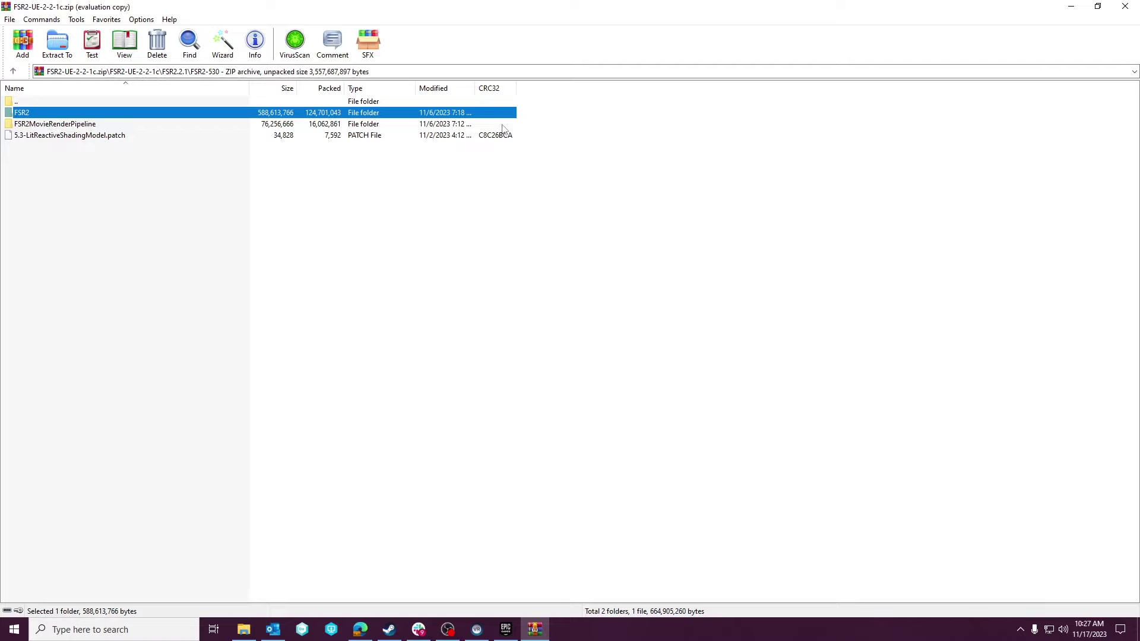
pyautogui.click(1125, 8)
# Step: Switch to the Epic Games Launcher, launch Unreal Engine 5.3.2 from the library, and minimize the File Explorer and browser windows
pyautogui.click(510, 623)
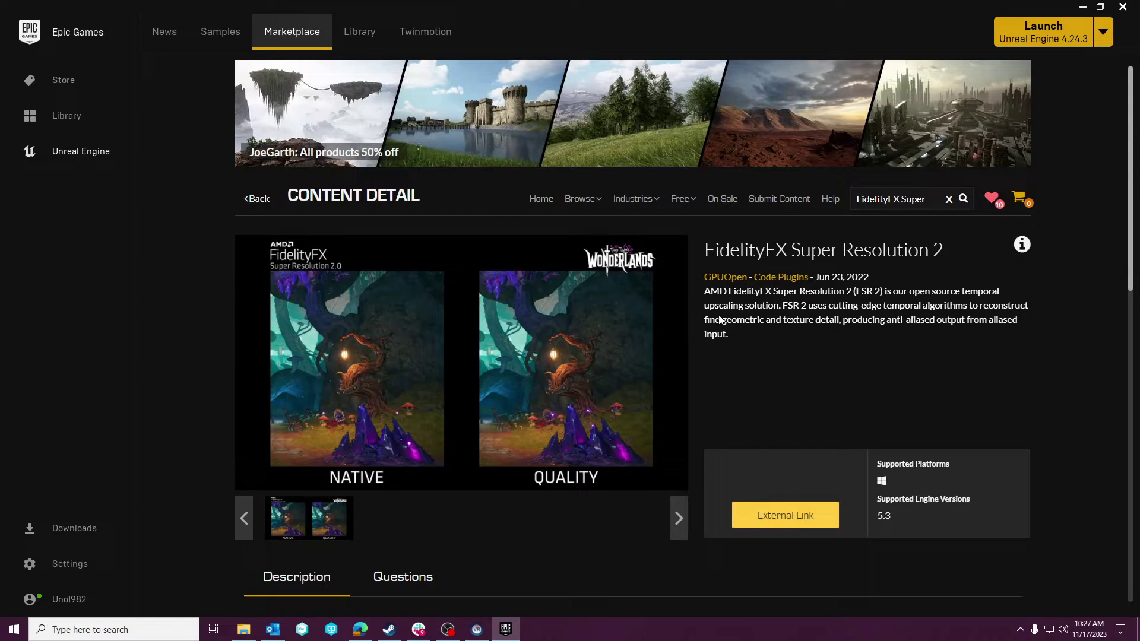
pyautogui.click(344, 33)
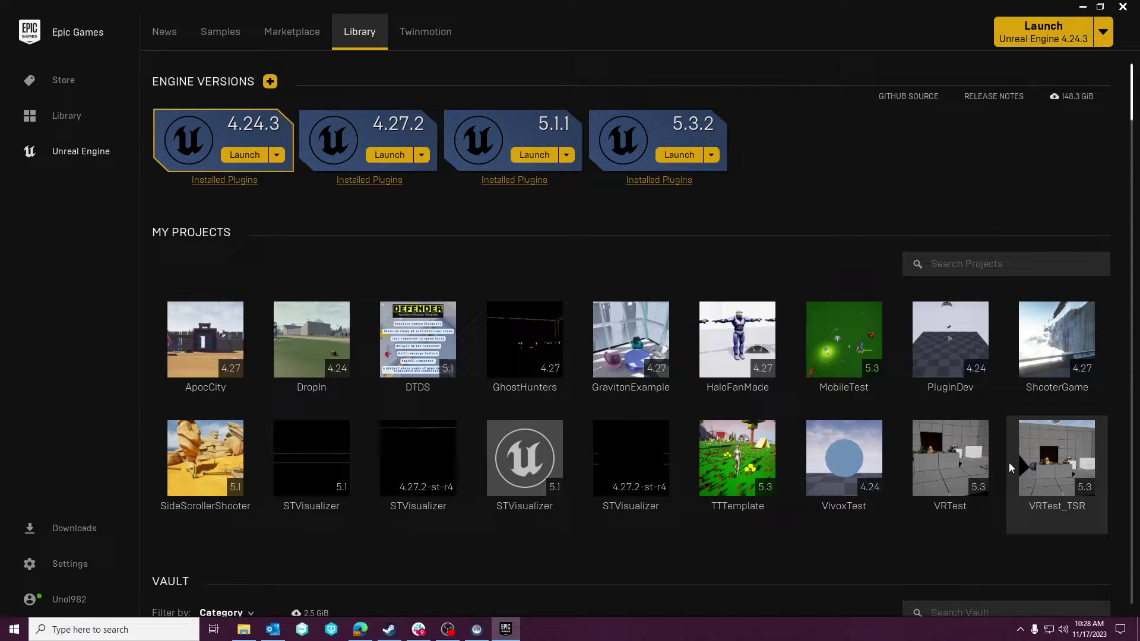
pyautogui.click(678, 156)
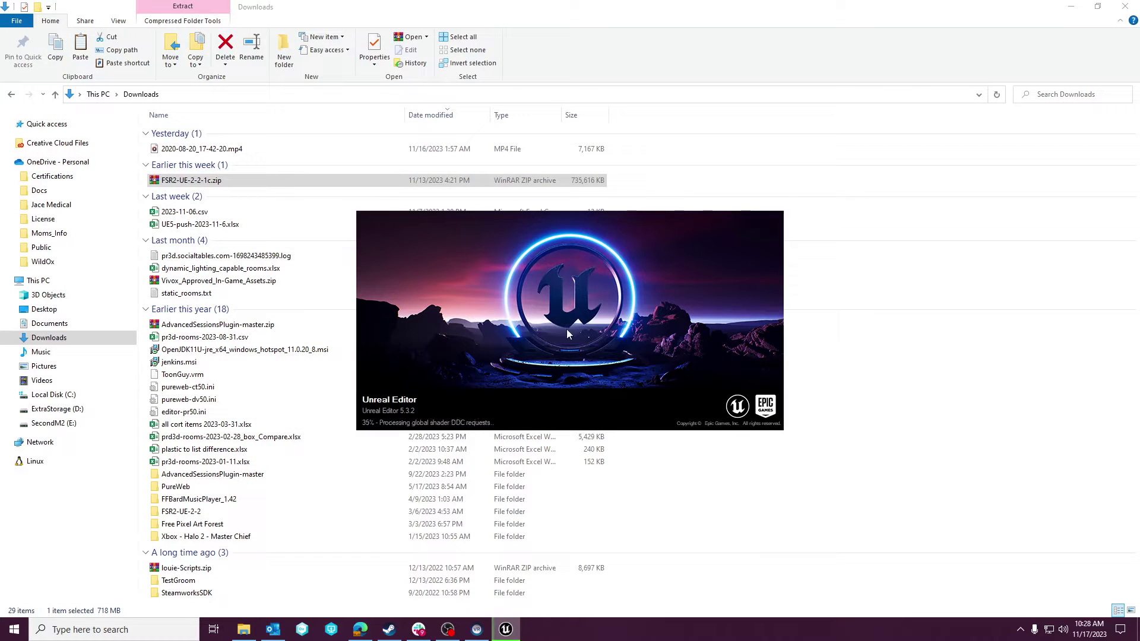
pyautogui.click(1072, 8)
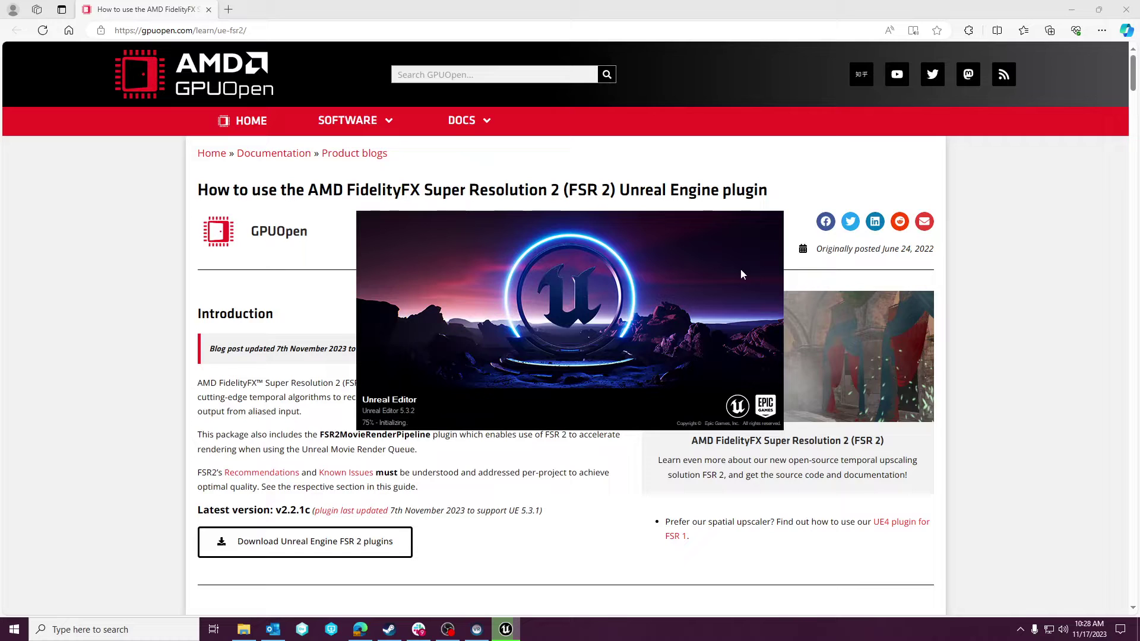
pyautogui.click(1072, 9)
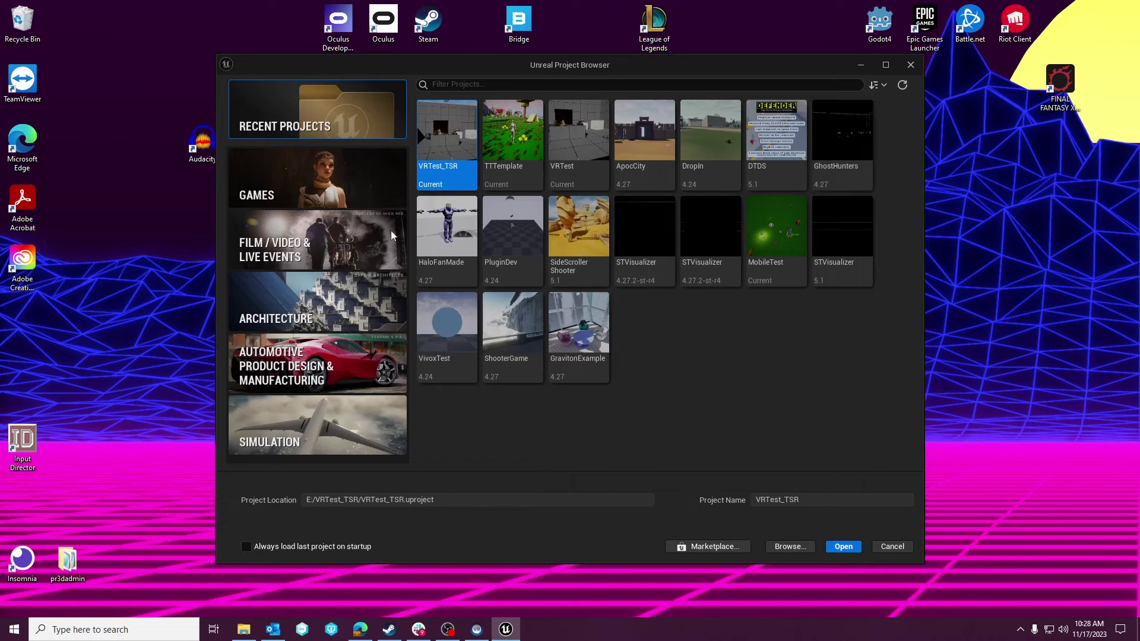
# Step: Choose the Virtual Reality game template and set the project location to E:\
pyautogui.click(367, 200)
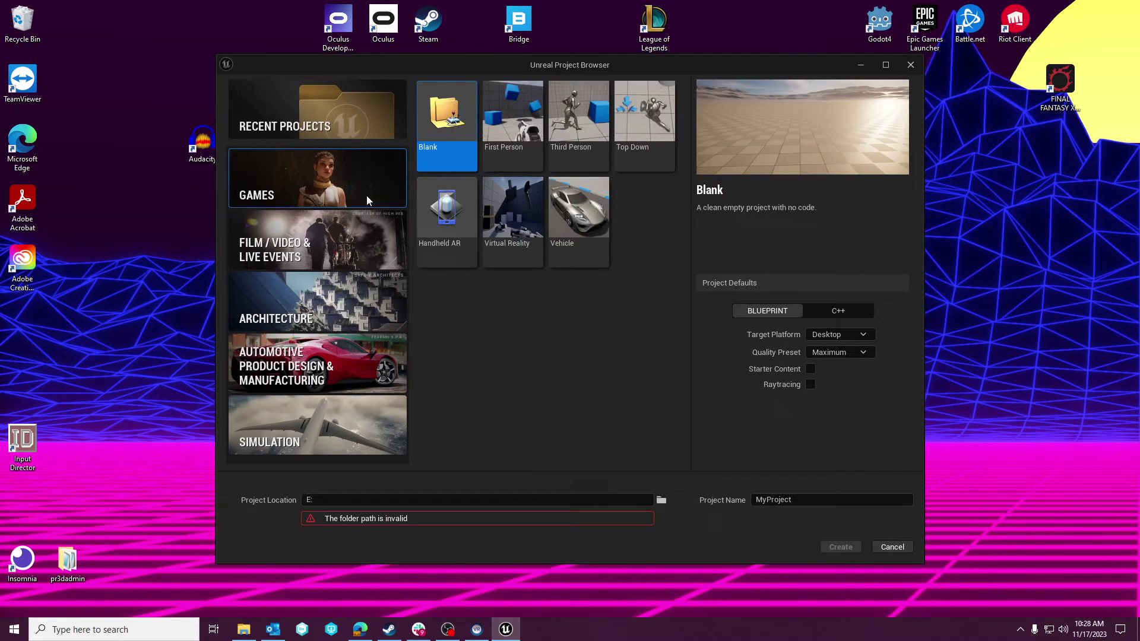
pyautogui.click(514, 220)
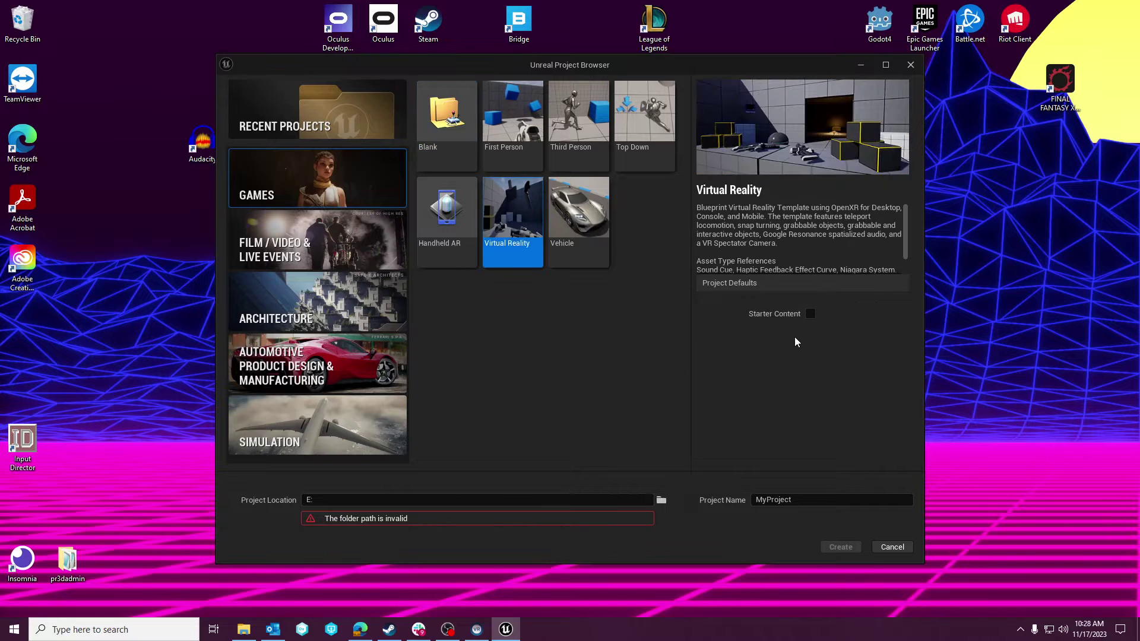
pyautogui.click(666, 500)
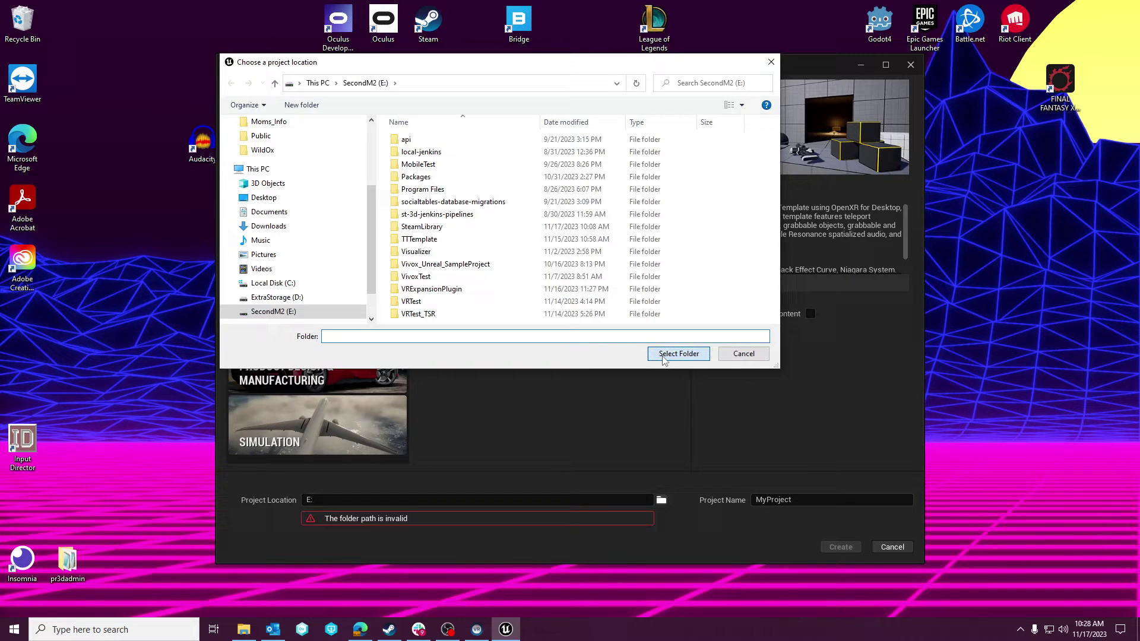
pyautogui.click(678, 354)
# Step: Name the project VRTest_FSR and create it
pyautogui.click(810, 502)
pyautogui.hotkey('ctrl', 'a')
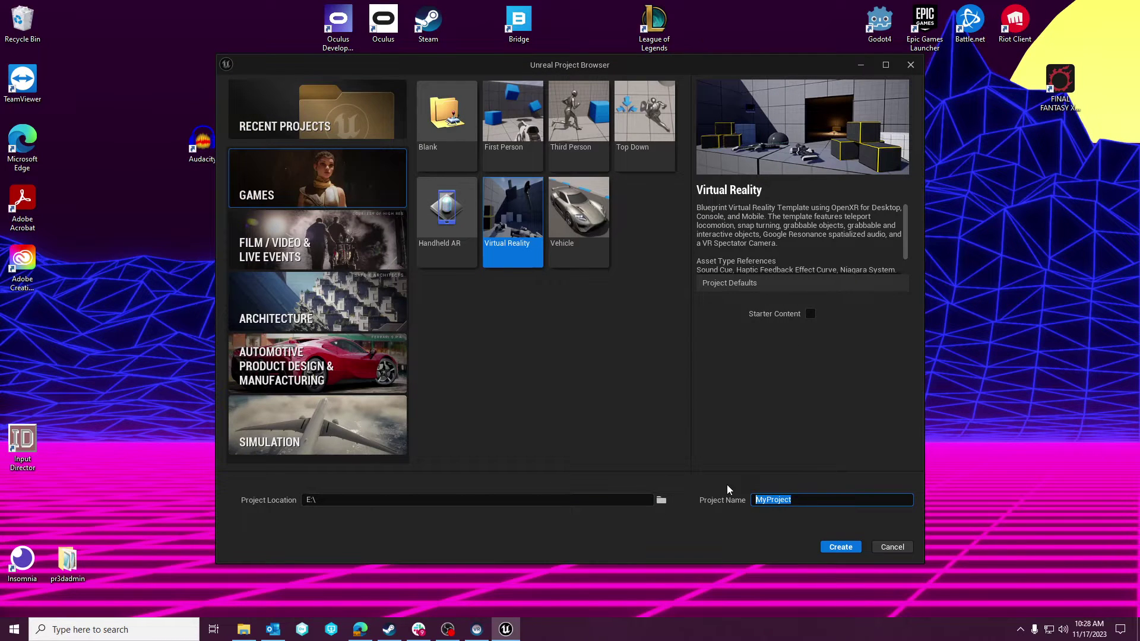
pyautogui.write('VRTest_FSR')
pyautogui.click(838, 547)
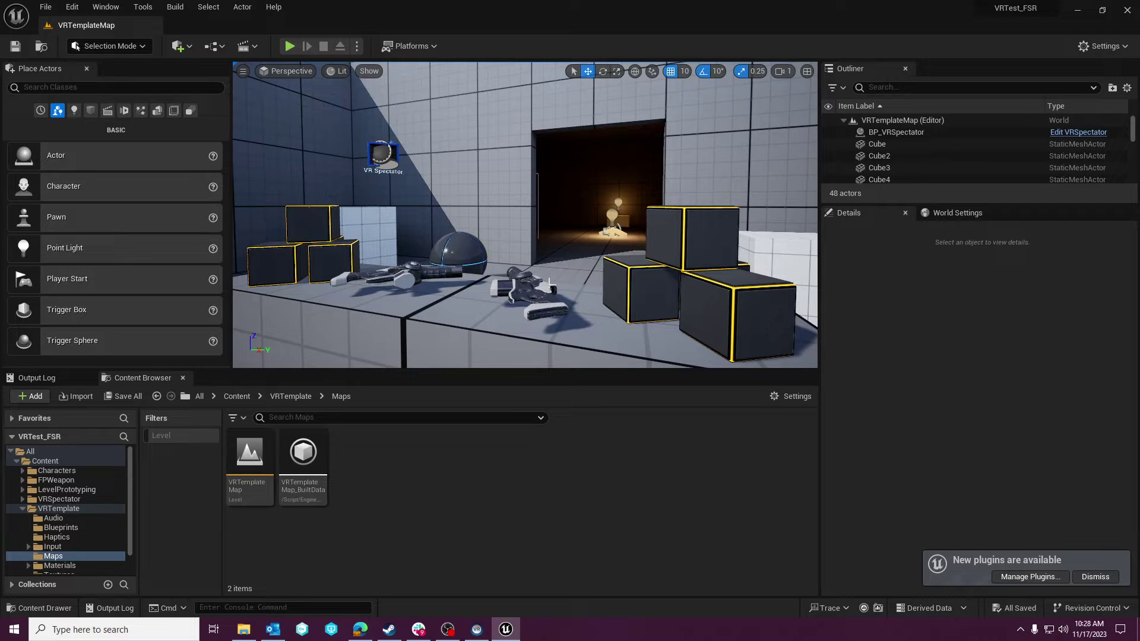
# Step: Find the forward rendering options in the project settings and disable Forward Shading
pyautogui.click(71, 6)
pyautogui.click(163, 174)
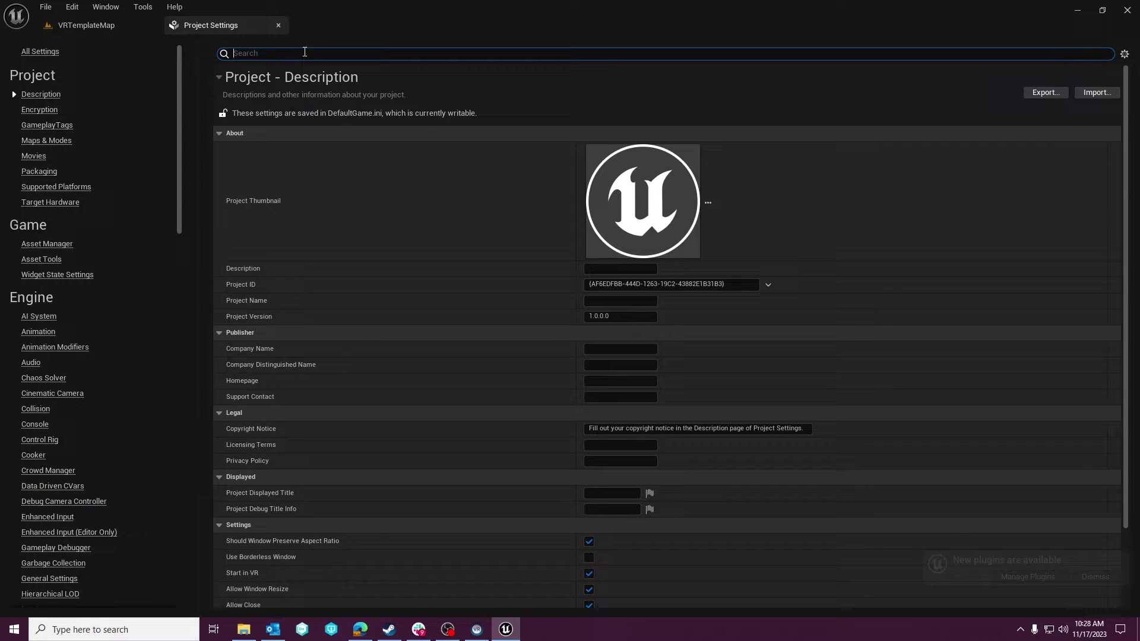
pyautogui.write('forward')
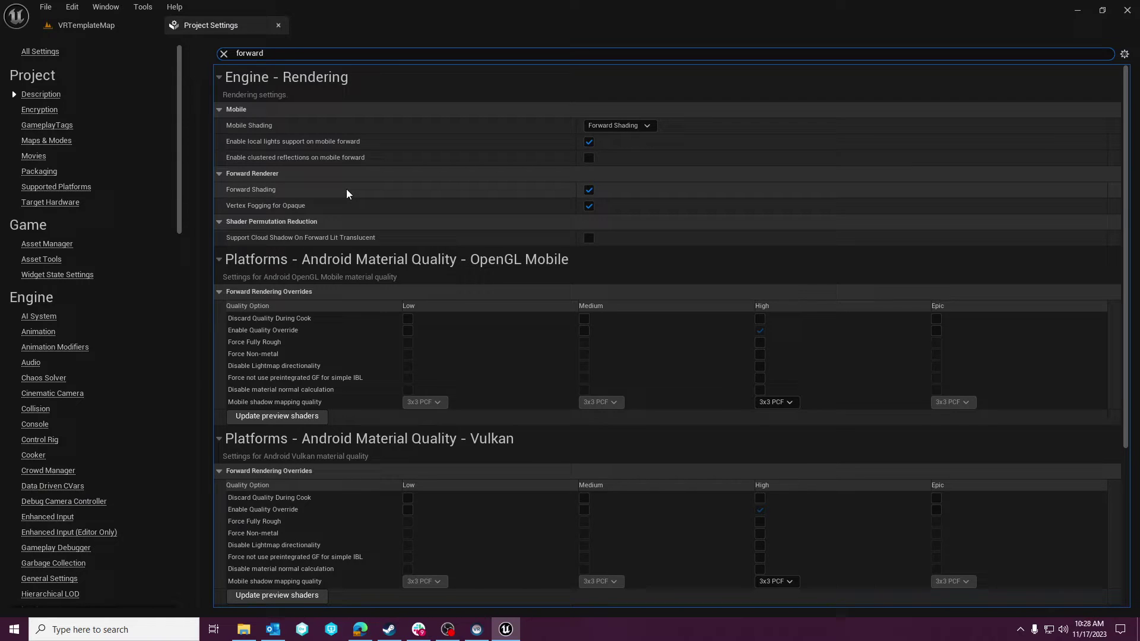
pyautogui.click(588, 191)
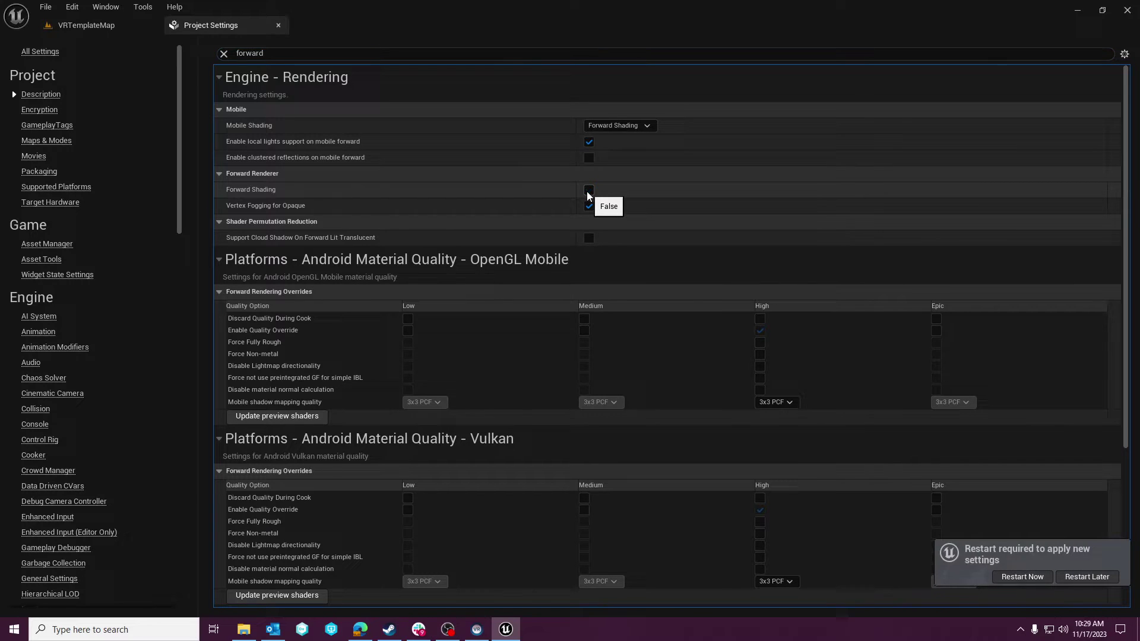
# Step: Look up the anti-aliasing settings with the search term "anti" and restart the editor to apply the shading change
pyautogui.click(224, 53)
pyautogui.write('anit')
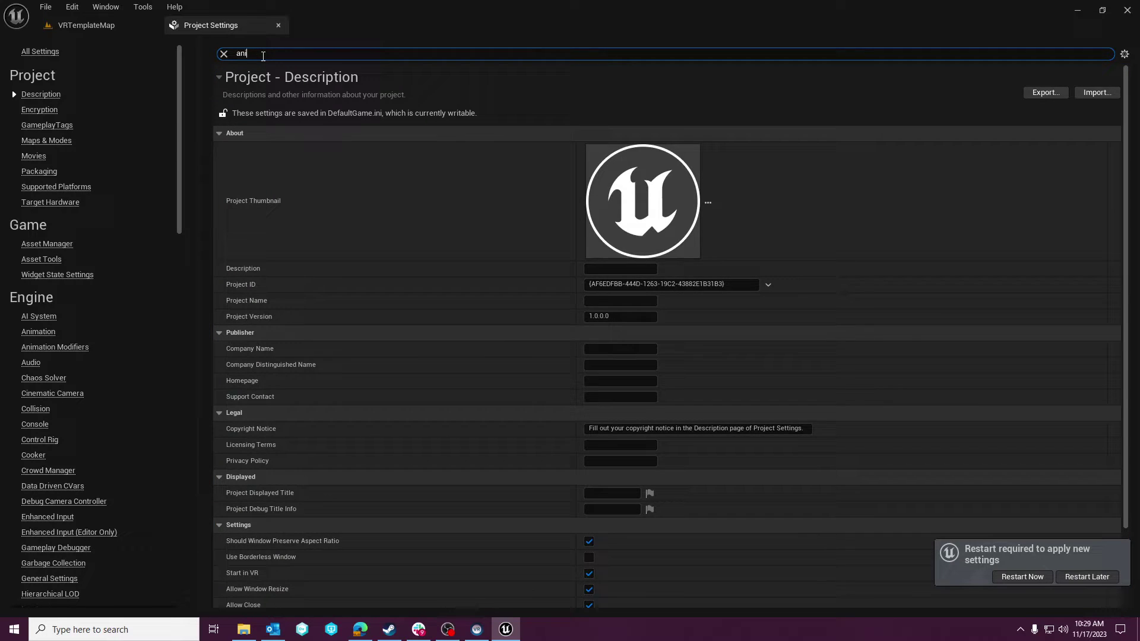
pyautogui.press('BackSpace')
pyautogui.press('BackSpace')
pyautogui.press('BackSpace')
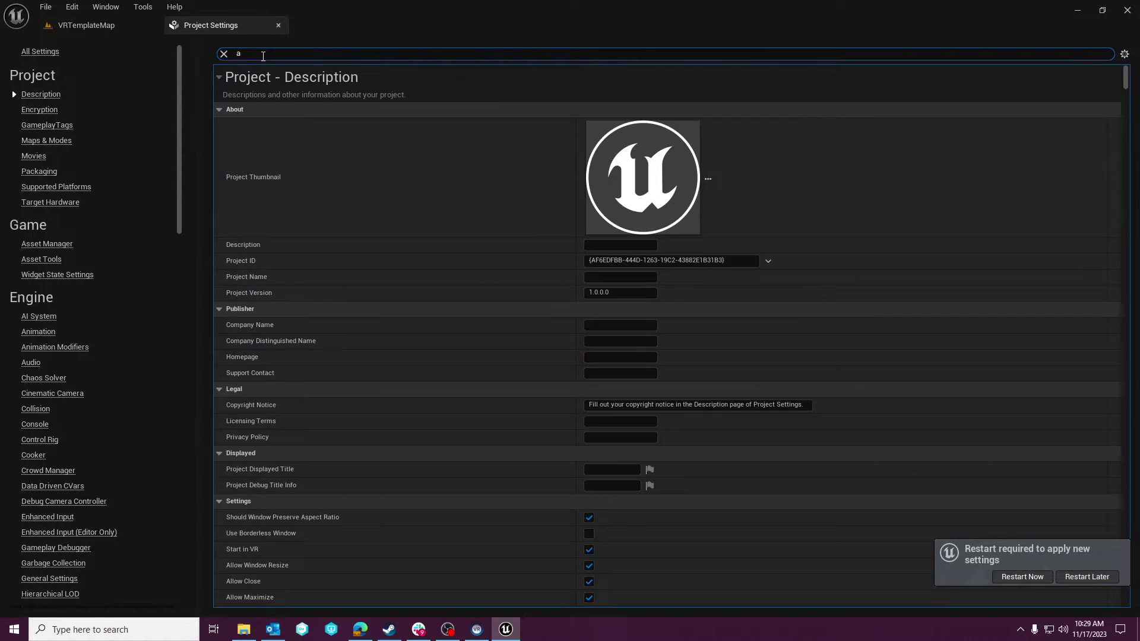
pyautogui.write('nti')
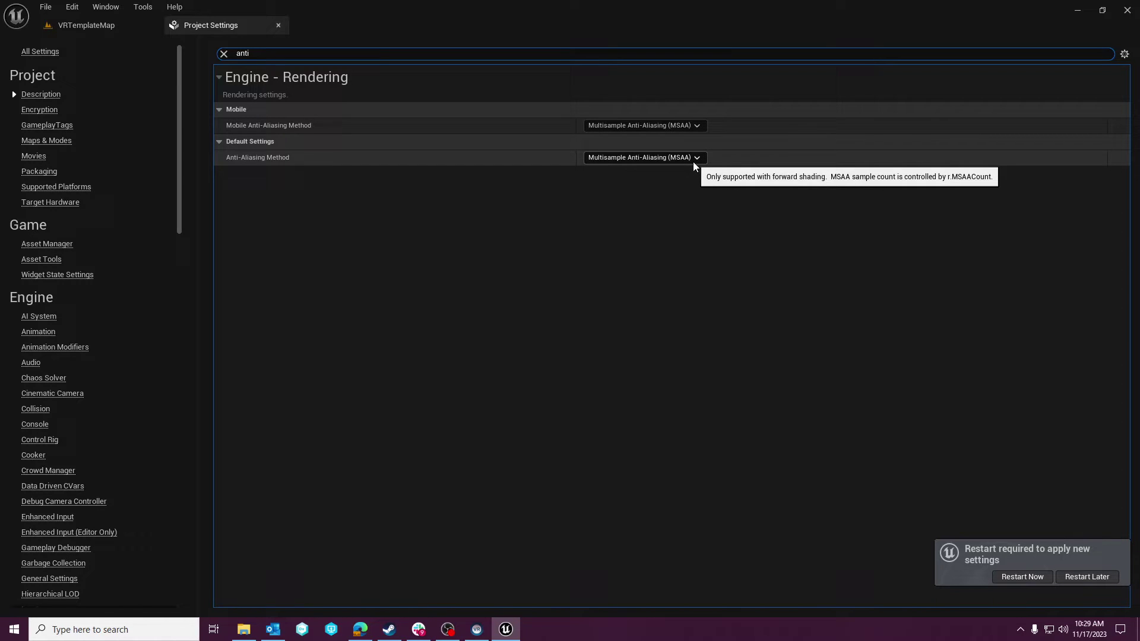
pyautogui.click(1016, 577)
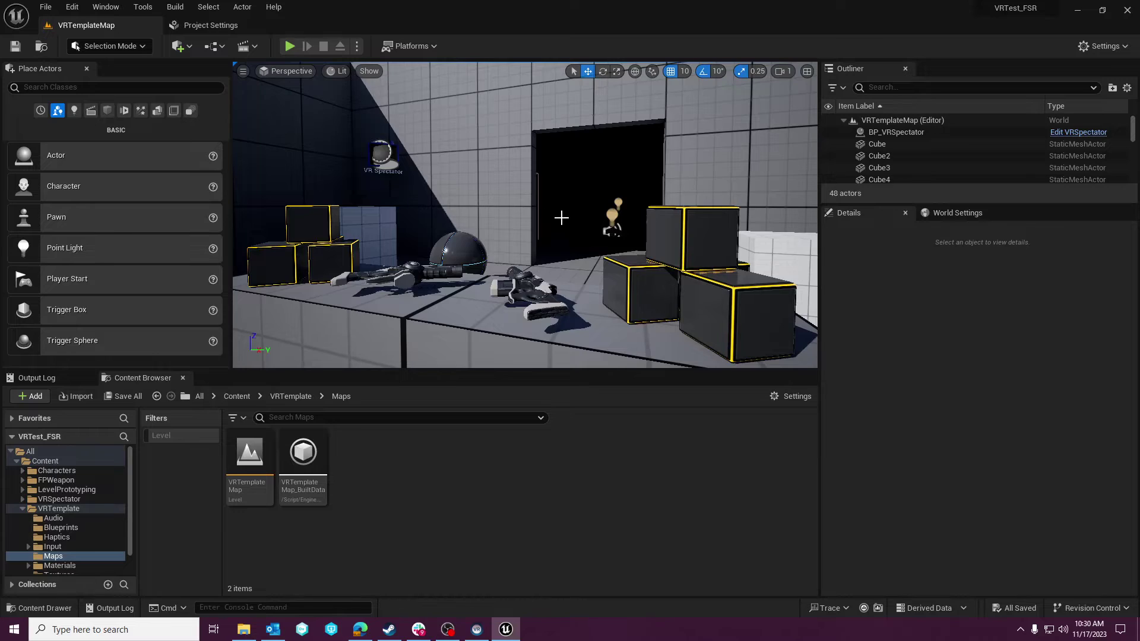
pyautogui.moveTo(562, 217); pyautogui.dragTo(624, 240, button='right')
pyautogui.moveTo(550, 207); pyautogui.dragTo(537, 199)
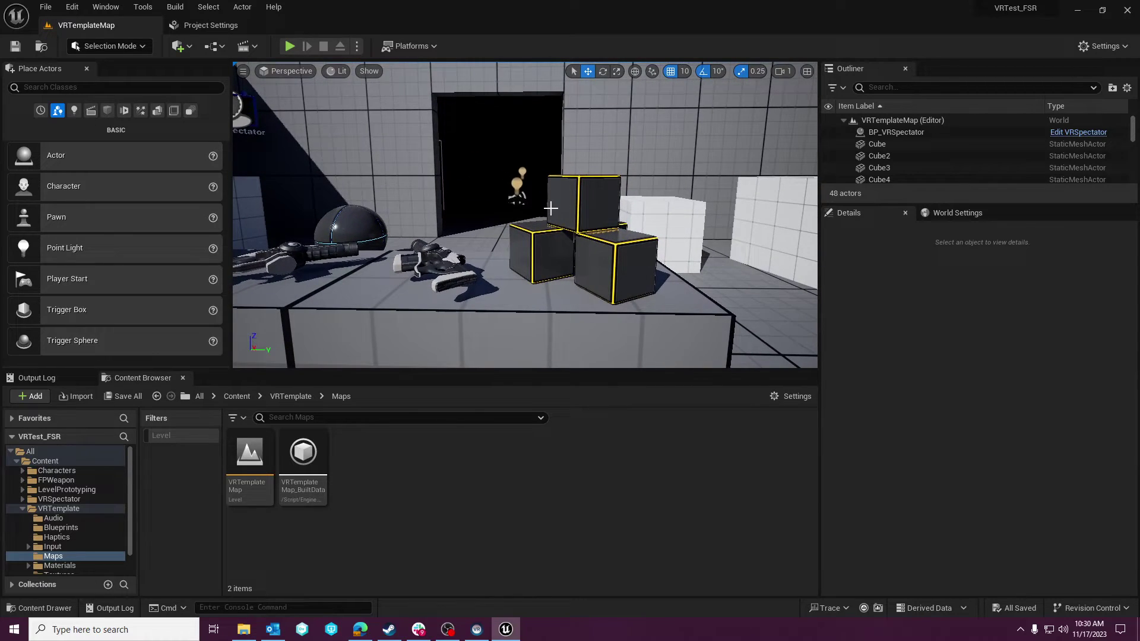
pyautogui.press('F11')
pyautogui.moveTo(578, 355); pyautogui.dragTo(522, 332, button='right')
pyautogui.press('F11')
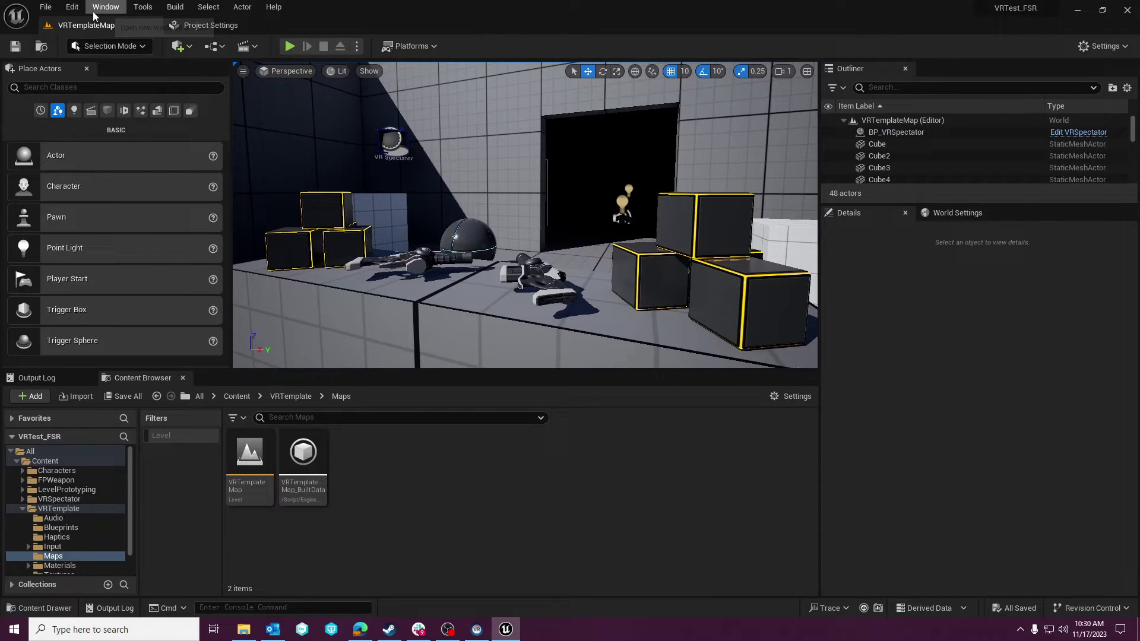
# Step: Set the project's default Anti-Aliasing Method to Temporal Super-Resolution (TSR) and close the project settings
pyautogui.click(72, 7)
pyautogui.click(117, 178)
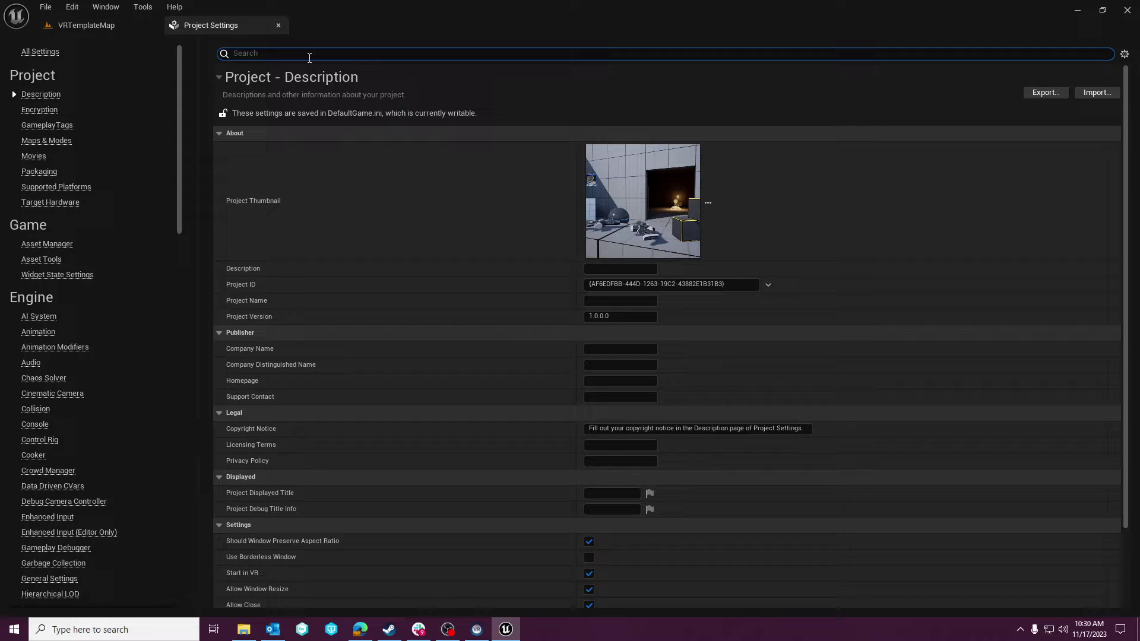
pyautogui.write('anti')
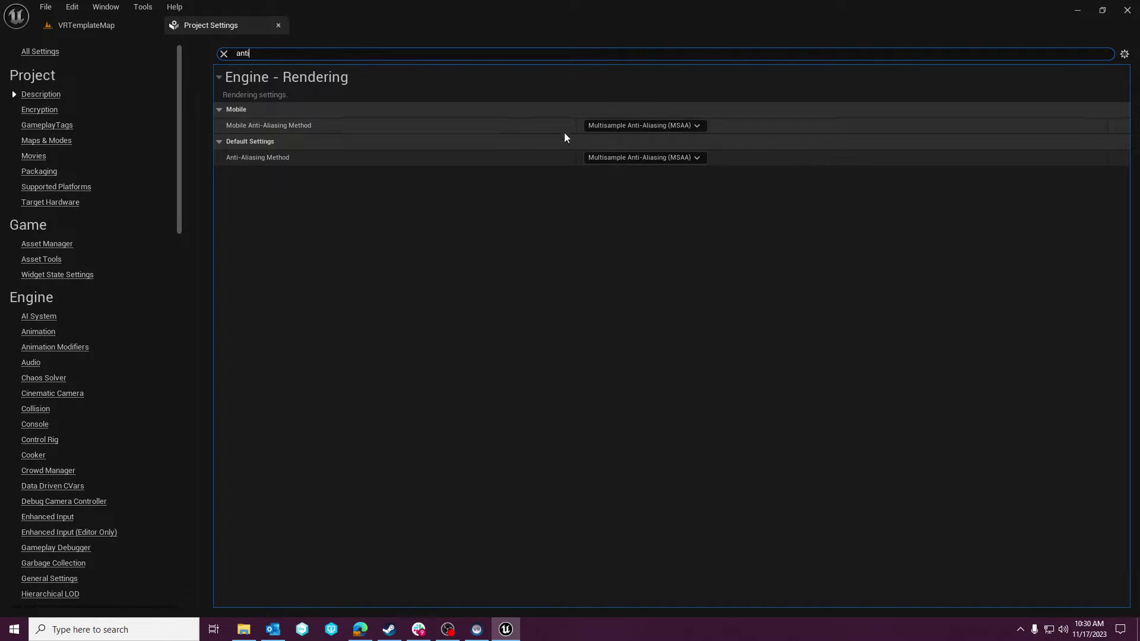
pyautogui.click(594, 158)
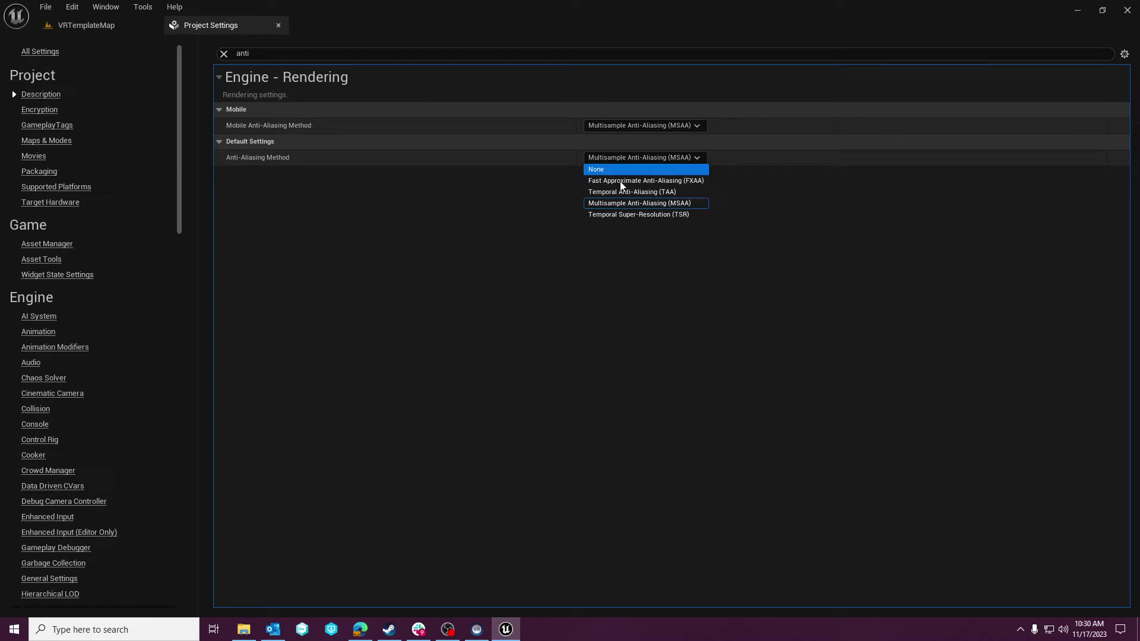
pyautogui.click(612, 215)
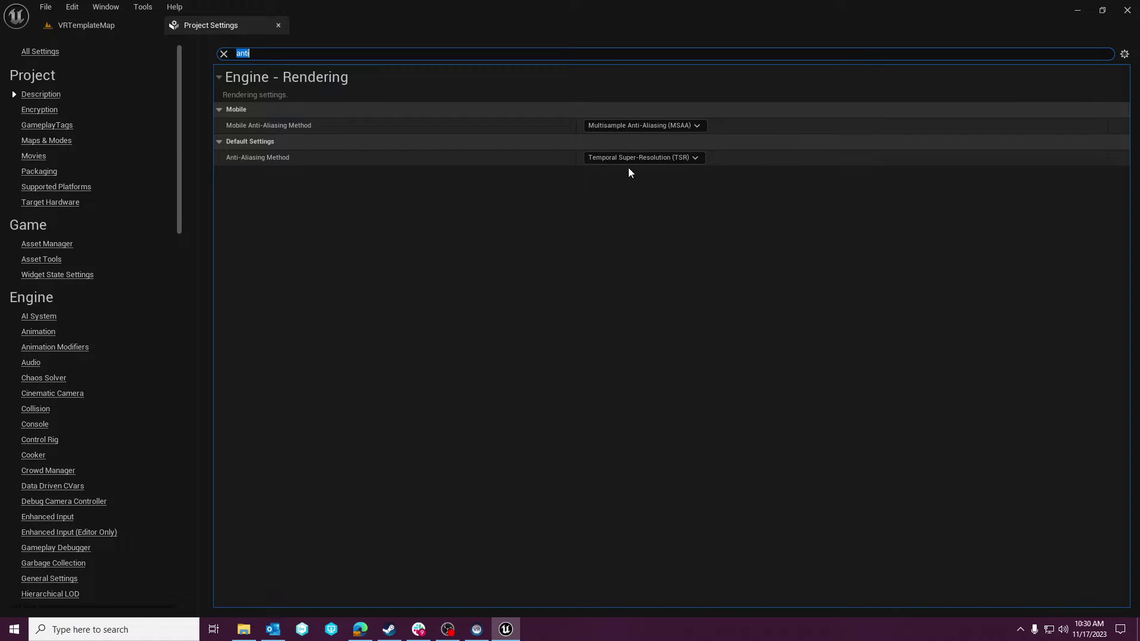
pyautogui.click(278, 25)
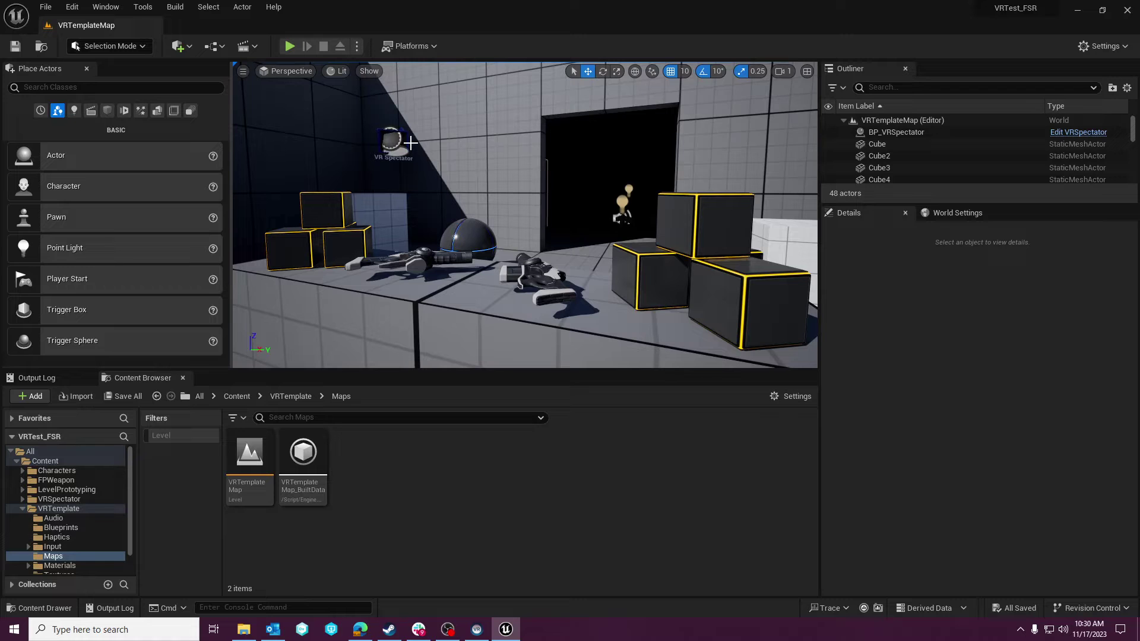
# Step: Examine the edges of the cubes, guns and grid lines in the full-screen level viewport from close up and from farther back
pyautogui.moveTo(496, 180); pyautogui.dragTo(529, 204)
pyautogui.press('F11')
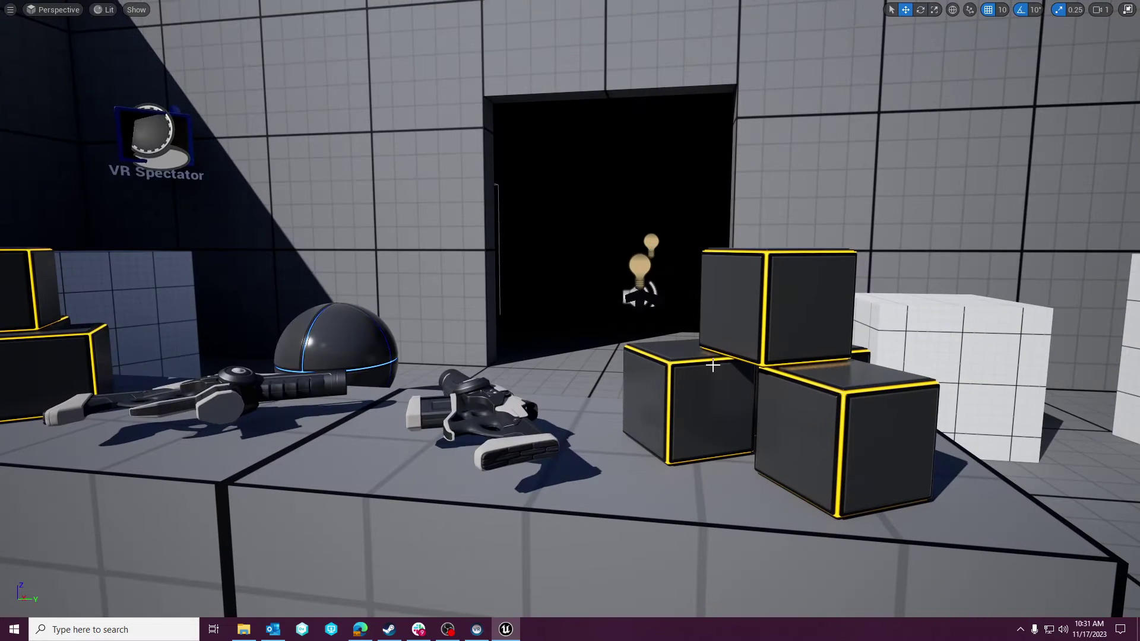
pyautogui.moveTo(500, 371); pyautogui.dragTo(545, 417, button='right')
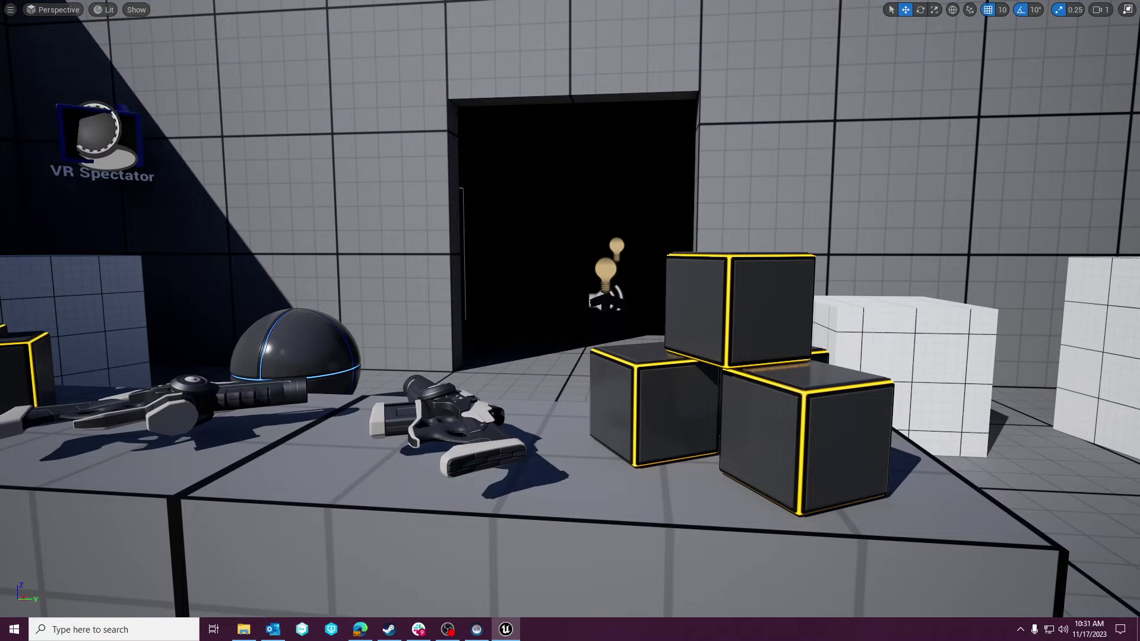
pyautogui.moveTo(535, 389); pyautogui.dragTo(570, 380, button='right')
pyautogui.press('s')
pyautogui.press('a')
pyautogui.press('d')
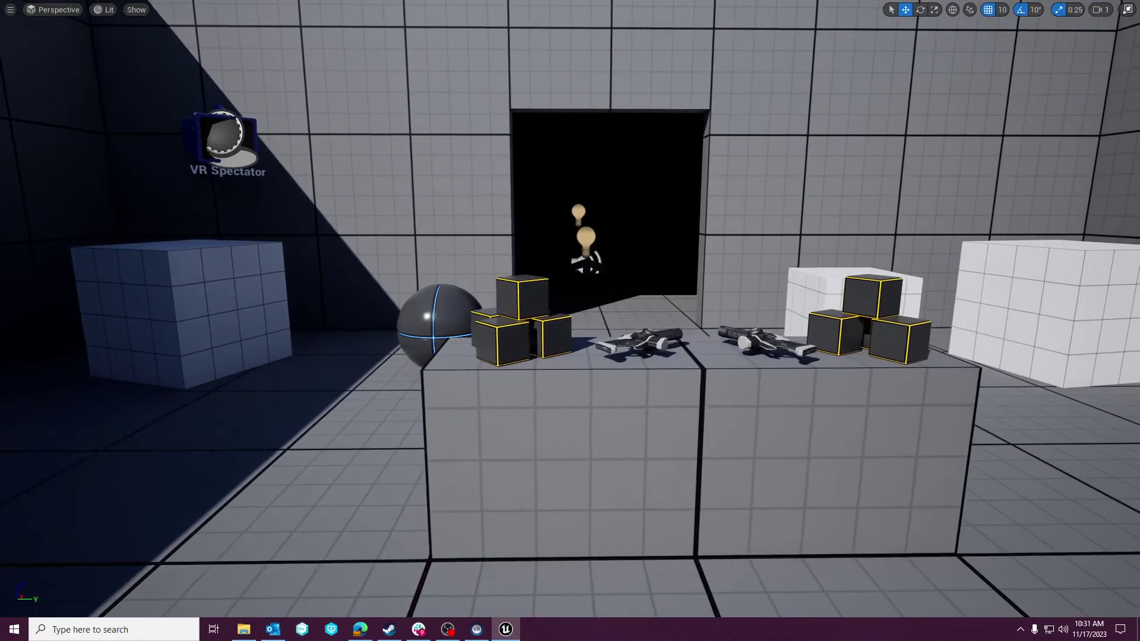
pyautogui.moveTo(491, 365); pyautogui.dragTo(497, 366, button='right')
pyautogui.press('F11')
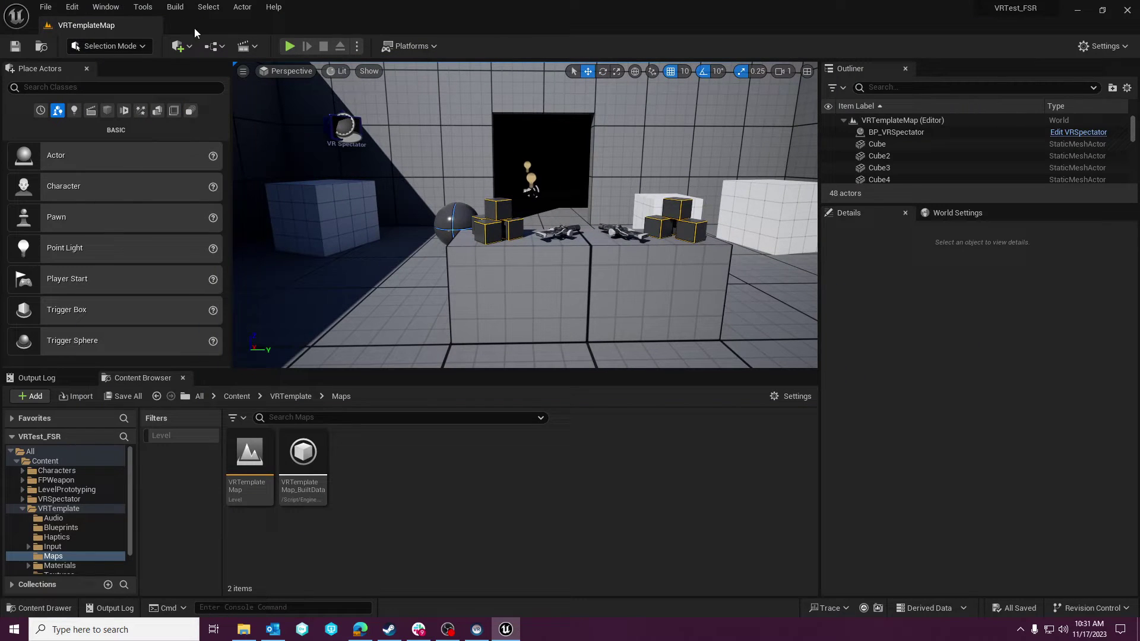
# Step: Find the anti-aliasing project settings with the search term "anti" and set the default Anti-Aliasing Method to Temporal Anti-Aliasing (TAA)
pyautogui.click(72, 7)
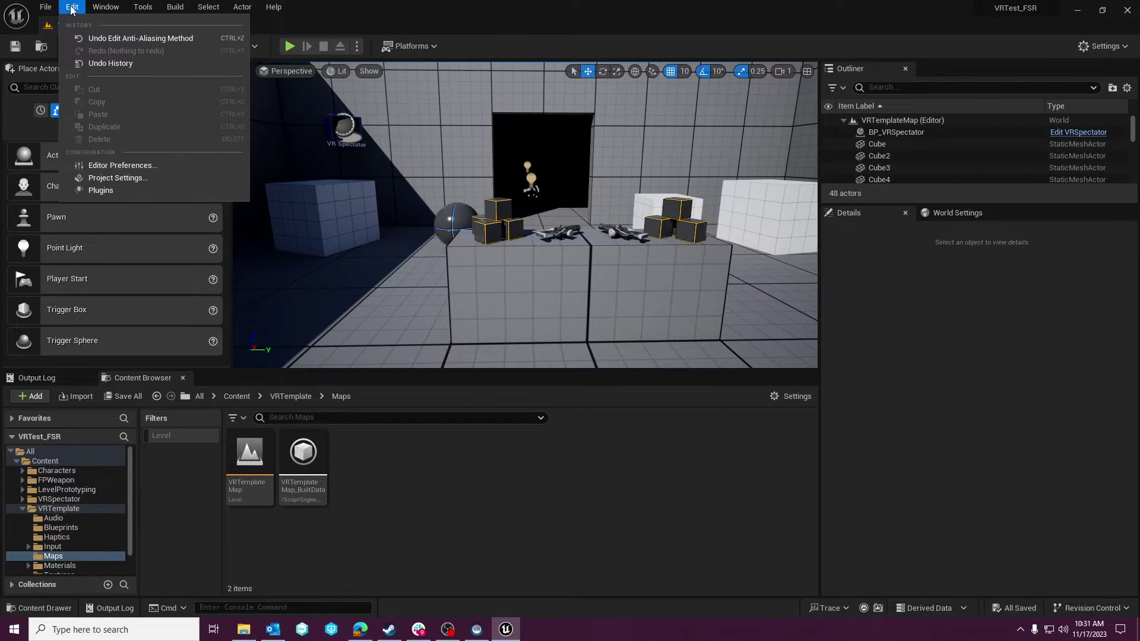
pyautogui.click(155, 178)
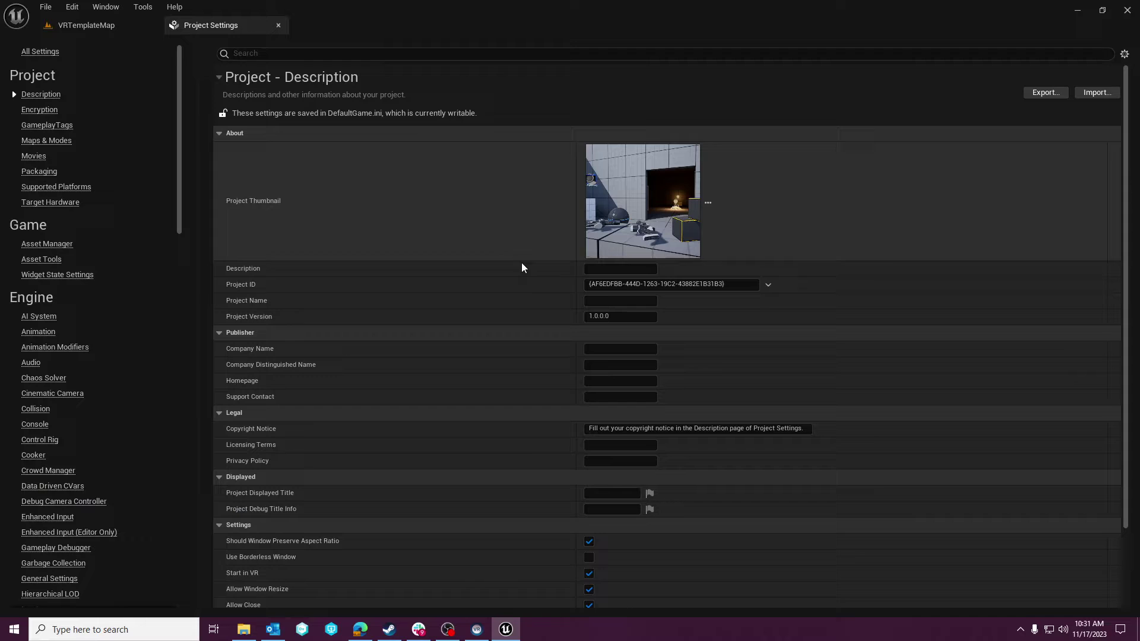
pyautogui.click(243, 53)
pyautogui.write('a')
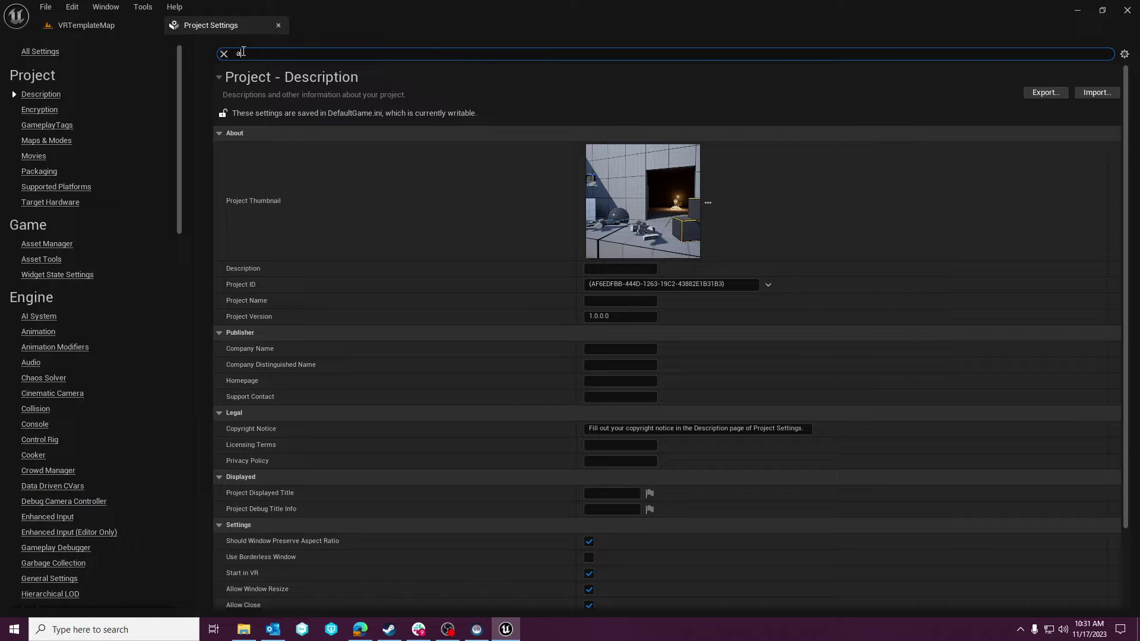
pyautogui.write('nti')
pyautogui.click(606, 158)
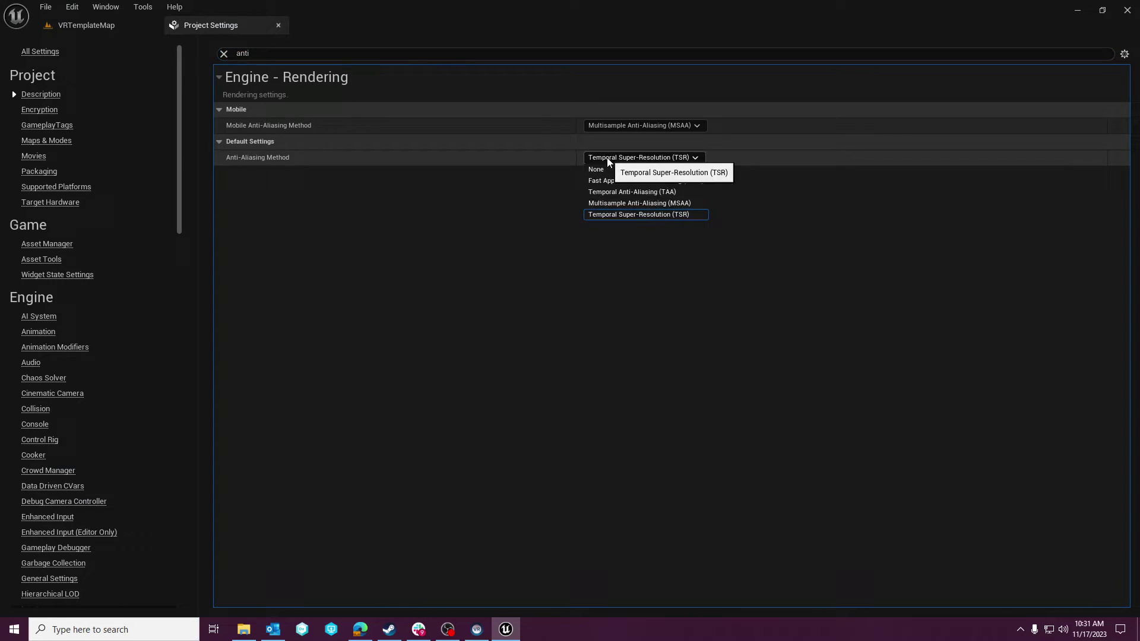
pyautogui.click(618, 192)
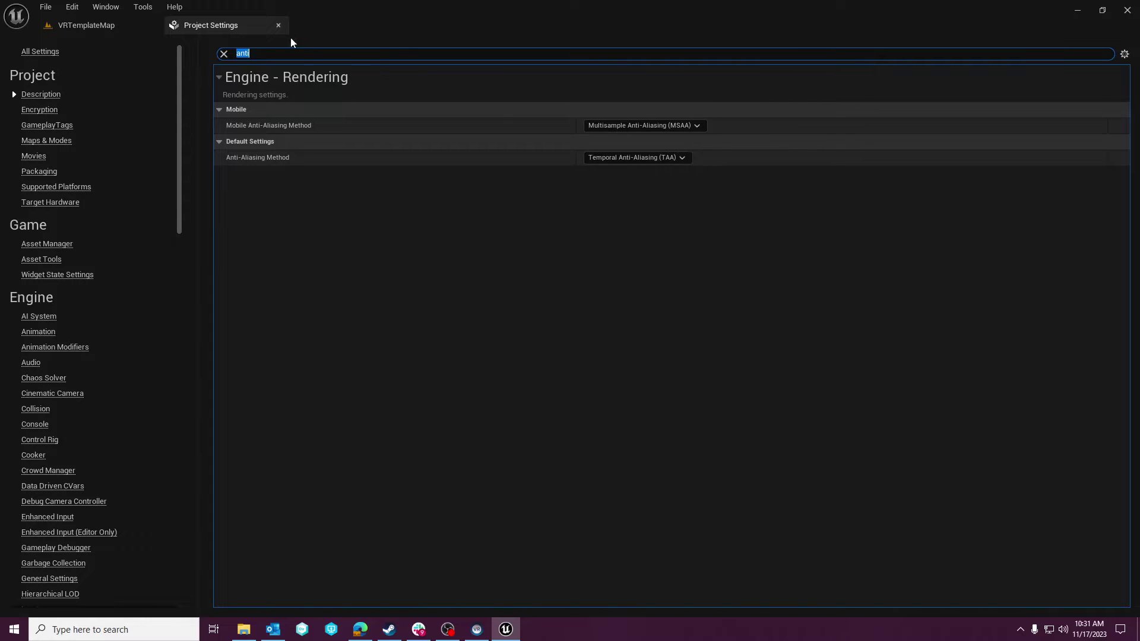
pyautogui.click(278, 25)
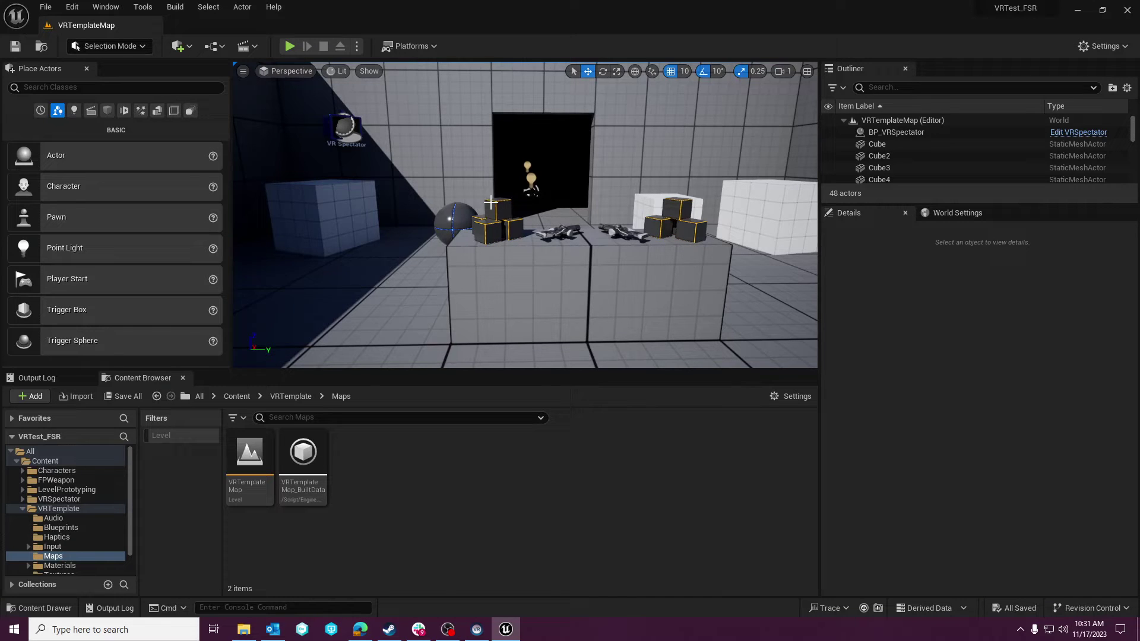
# Step: Look over the table in the level, browse the category list of the plugins browser and close the browser
pyautogui.moveTo(511, 199); pyautogui.dragTo(532, 246, button='right')
pyautogui.press('w')
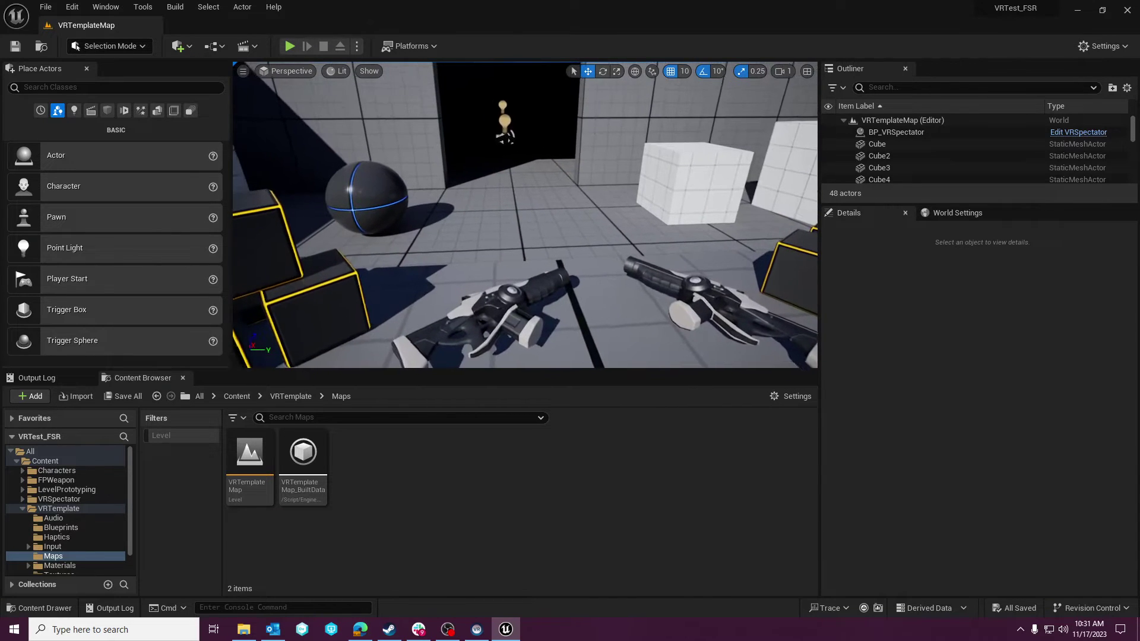
pyautogui.moveTo(494, 155); pyautogui.dragTo(494, 249)
pyautogui.click(69, 8)
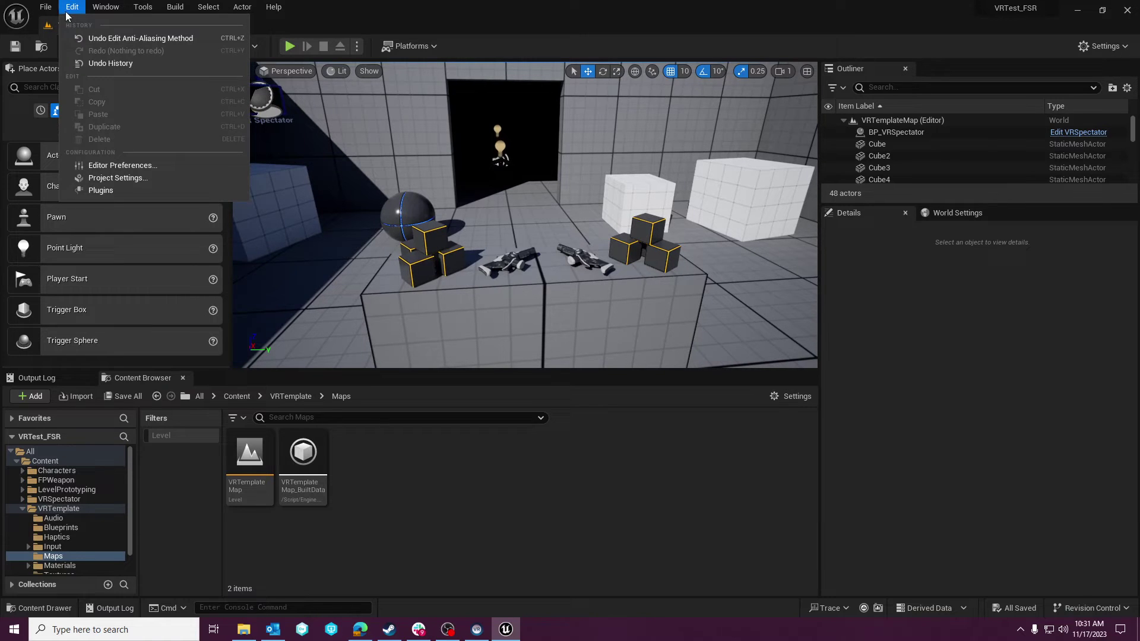
pyautogui.click(96, 190)
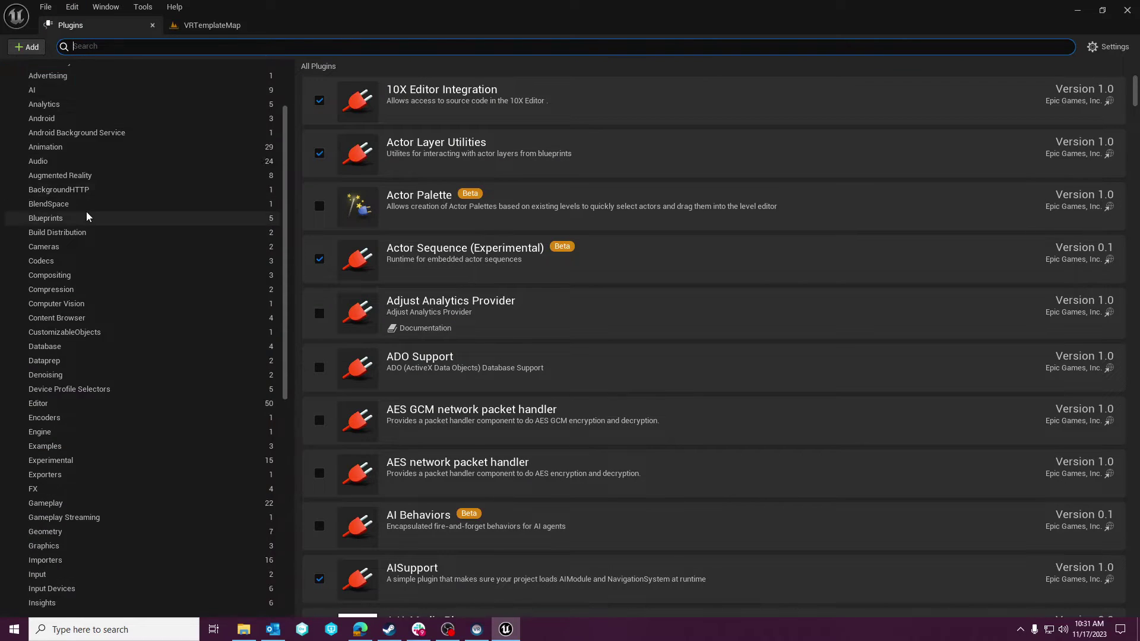
pyautogui.scroll(-10, 88, 232)
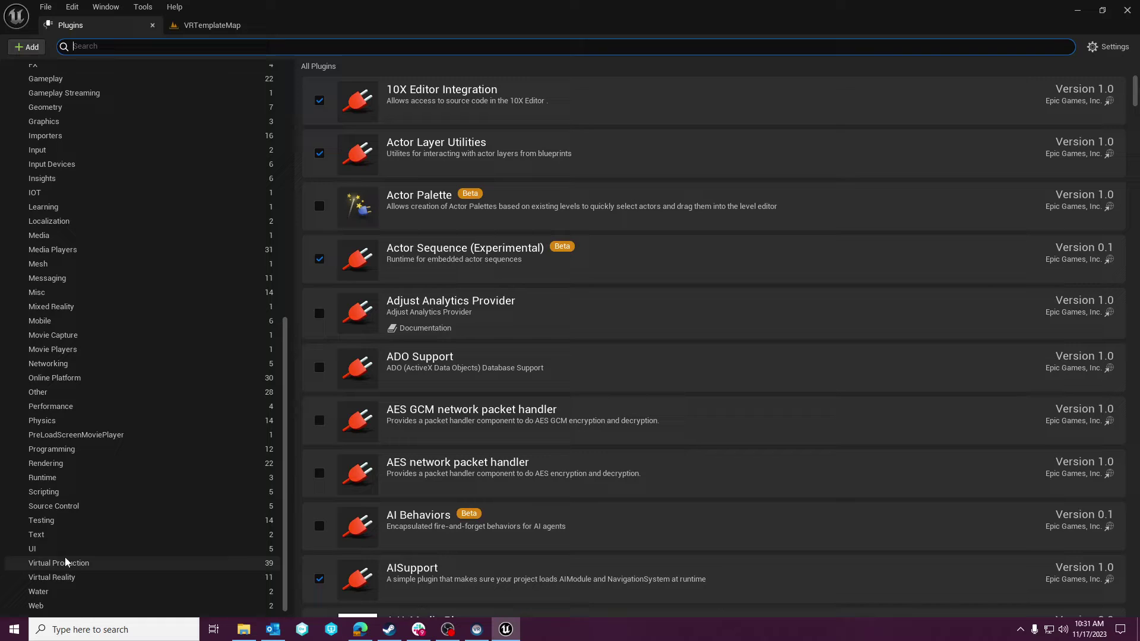
pyautogui.scroll(3, 142, 101)
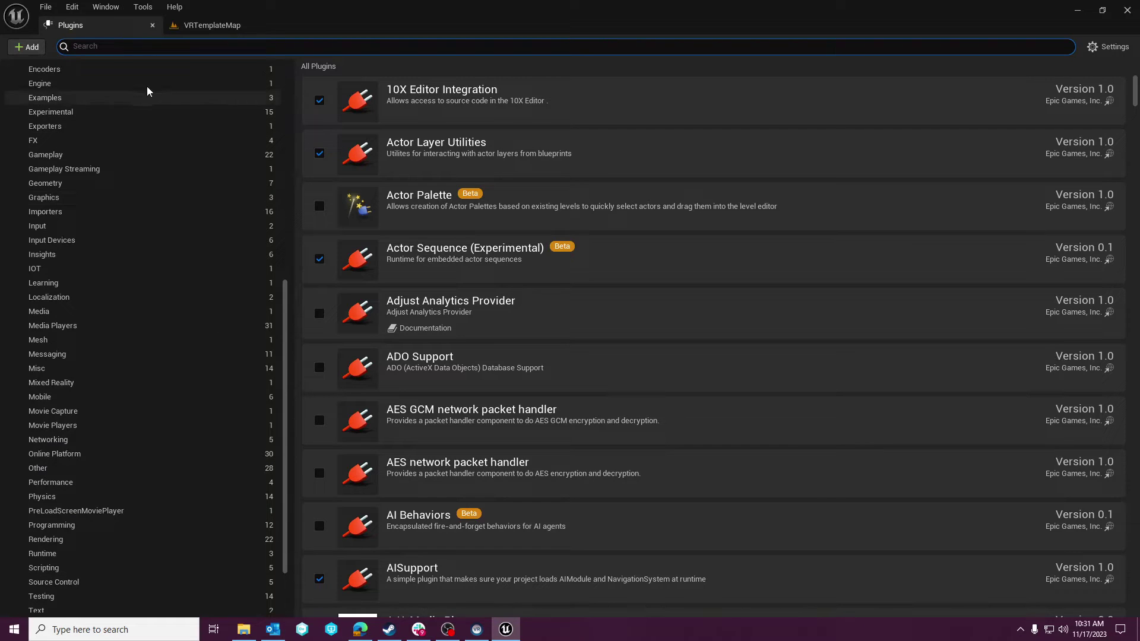
pyautogui.click(151, 25)
# Step: Play-test the level briefly and inspect the image quality of the table, cubes, doorway and walls in the viewport
pyautogui.click(287, 46)
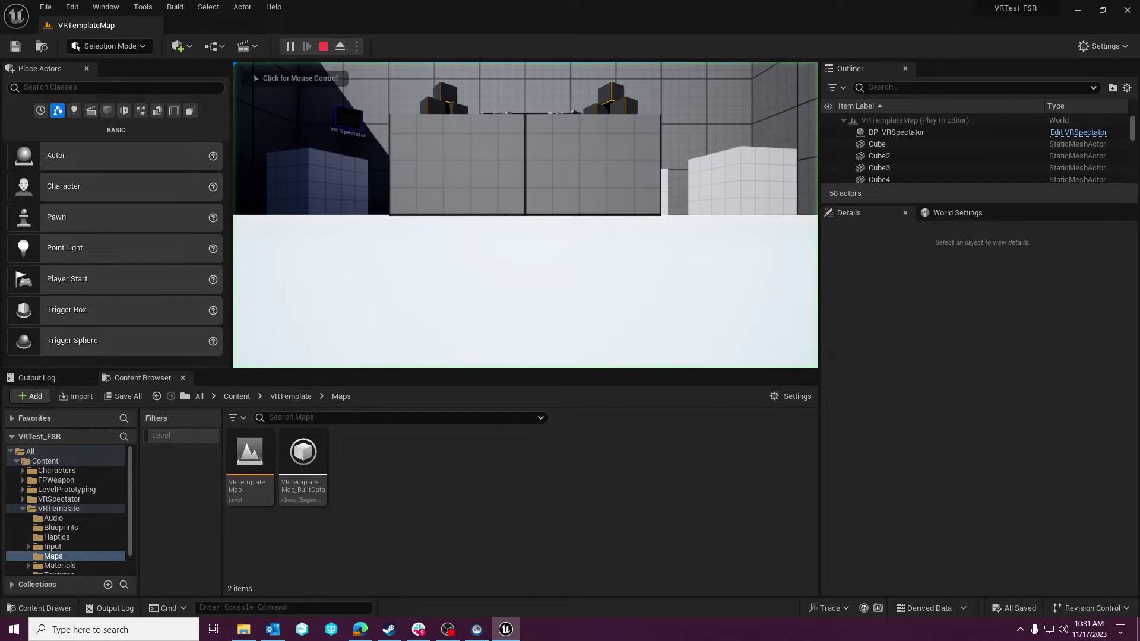
pyautogui.press('Escape')
pyautogui.moveTo(525, 237); pyautogui.dragTo(524, 130, button='right')
pyautogui.press('w')
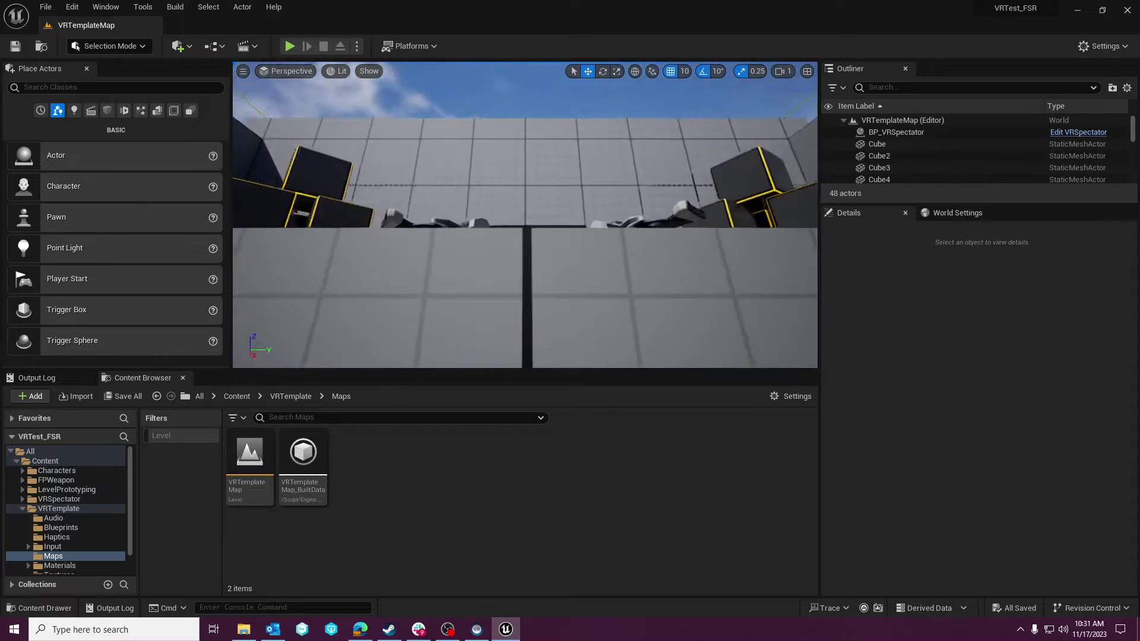
pyautogui.press('s')
pyautogui.moveTo(452, 151); pyautogui.dragTo(453, 235, button='right')
pyautogui.press('F11')
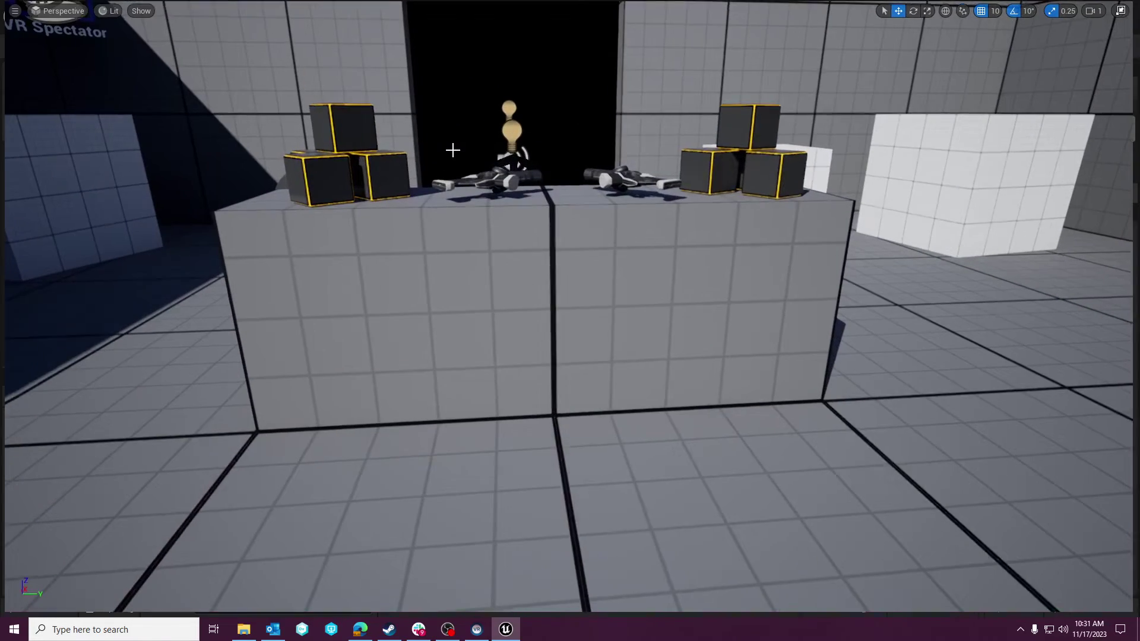
pyautogui.moveTo(452, 150); pyautogui.dragTo(452, 199, button='right')
pyautogui.press('w')
pyautogui.press('s')
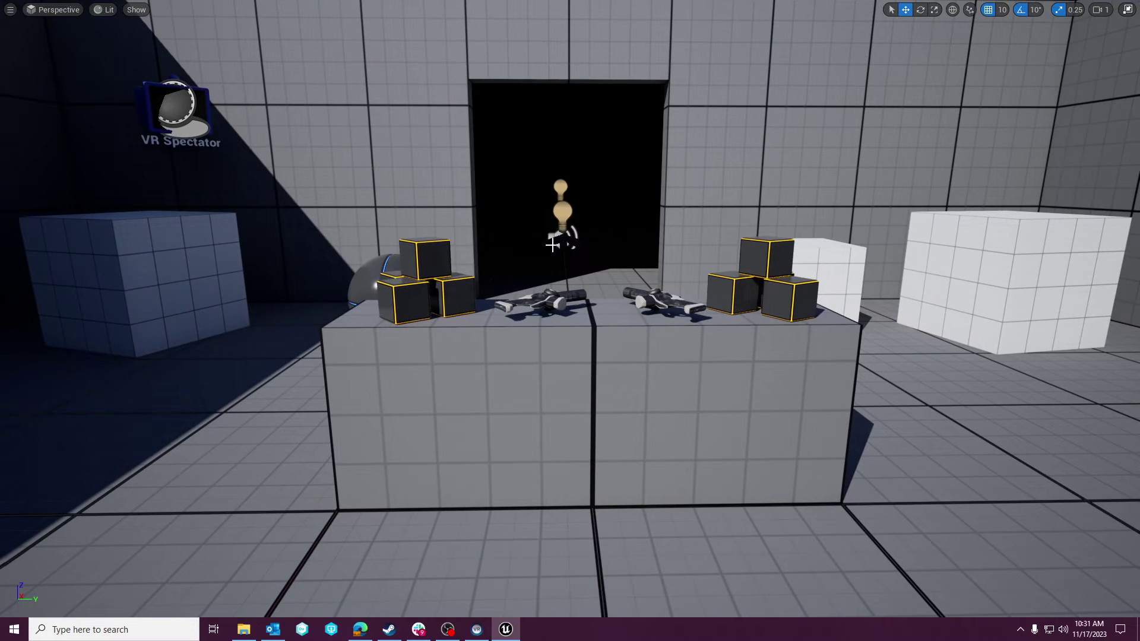
pyautogui.press('F11')
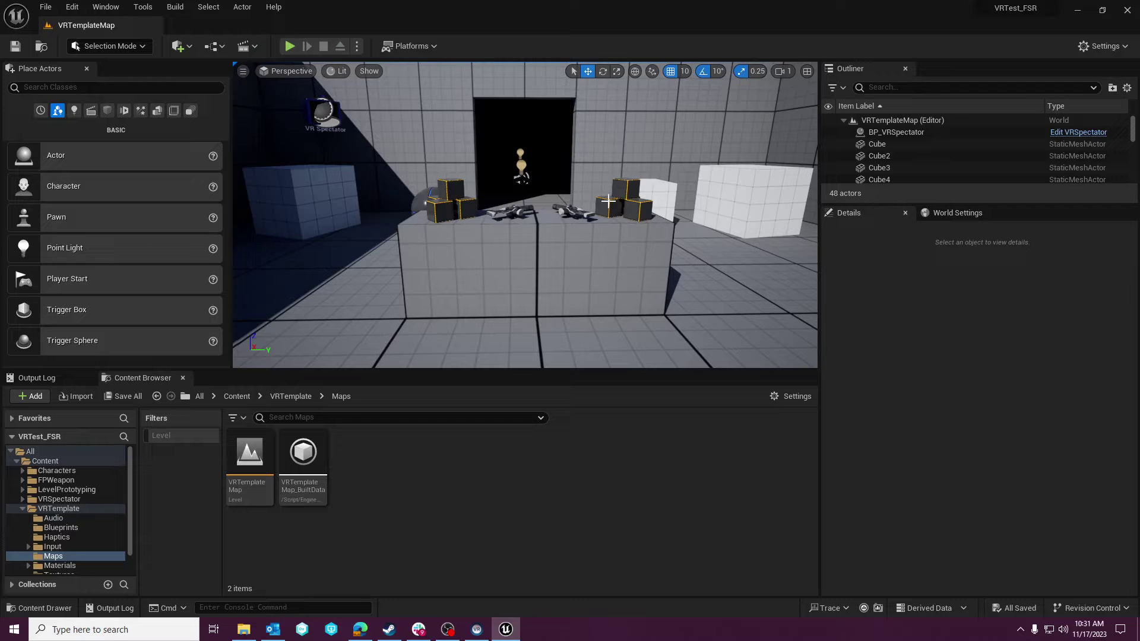
pyautogui.moveTo(321, 107); pyautogui.dragTo(361, 43, button='right')
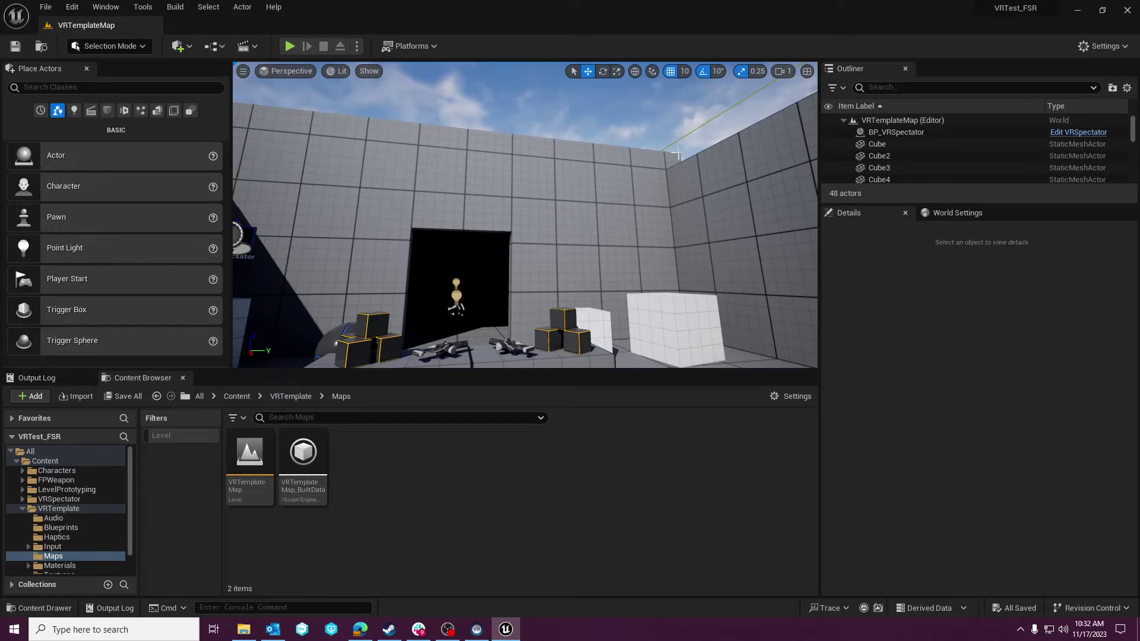
pyautogui.moveTo(666, 198)
pyautogui.mouseDown(button='right')
pyautogui.moveTo(662, 237)
pyautogui.moveTo(668, 200)
pyautogui.mouseUp(button='right')
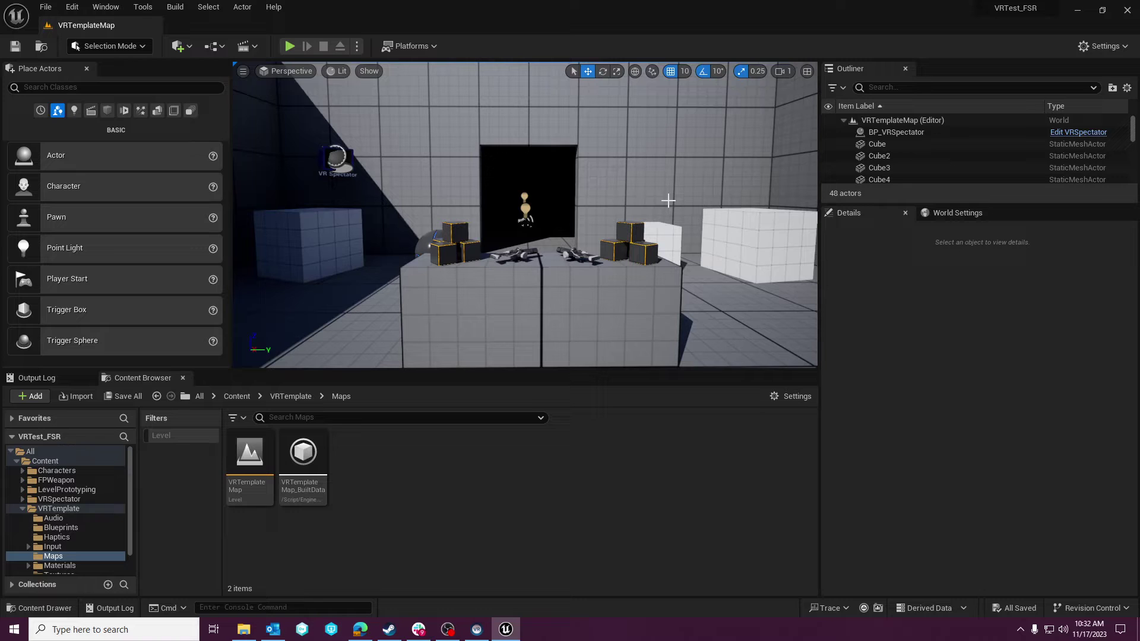
pyautogui.moveTo(609, 255); pyautogui.dragTo(628, 244, button='right')
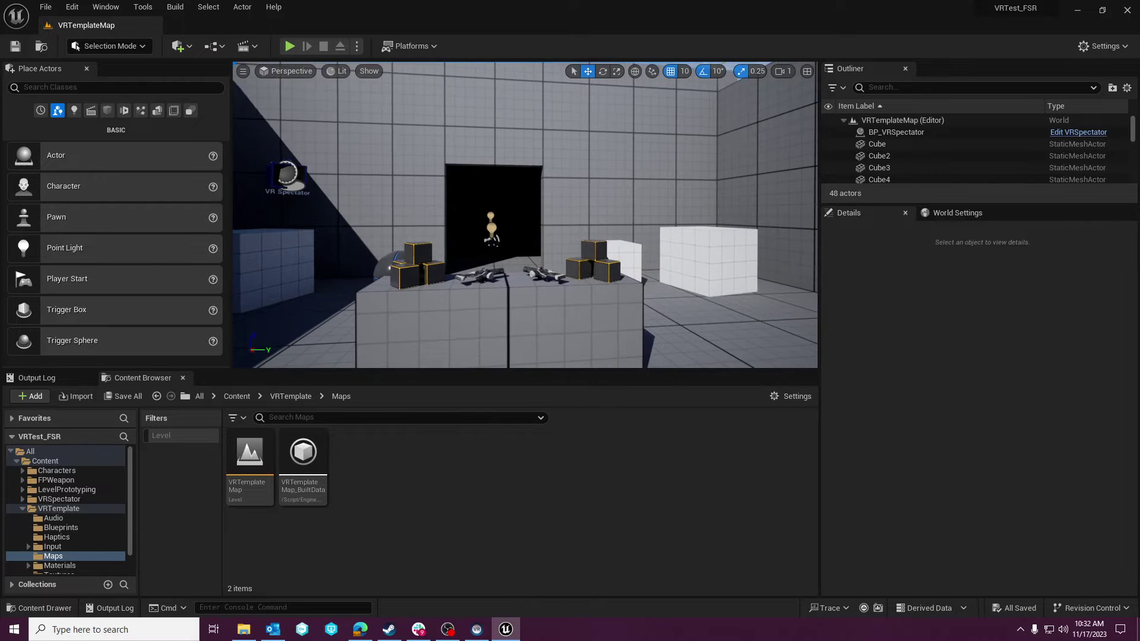
pyautogui.moveTo(701, 184); pyautogui.dragTo(706, 172, button='right')
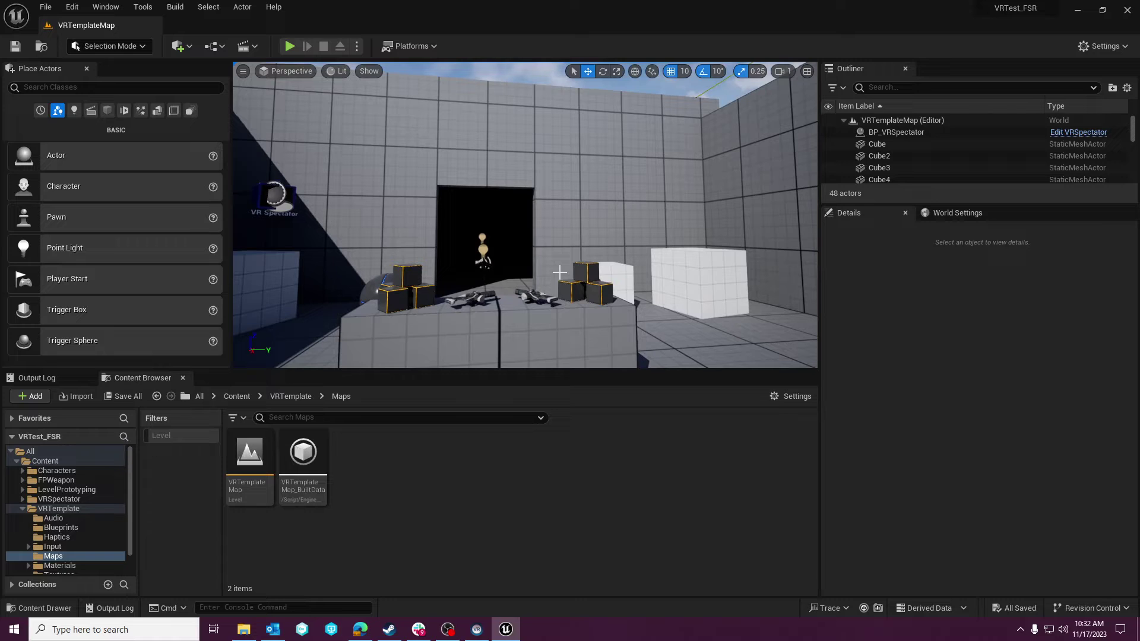
# Step: Look up the anti-aliasing options in the project settings with the search terms "tsr" and "anti"
pyautogui.click(72, 7)
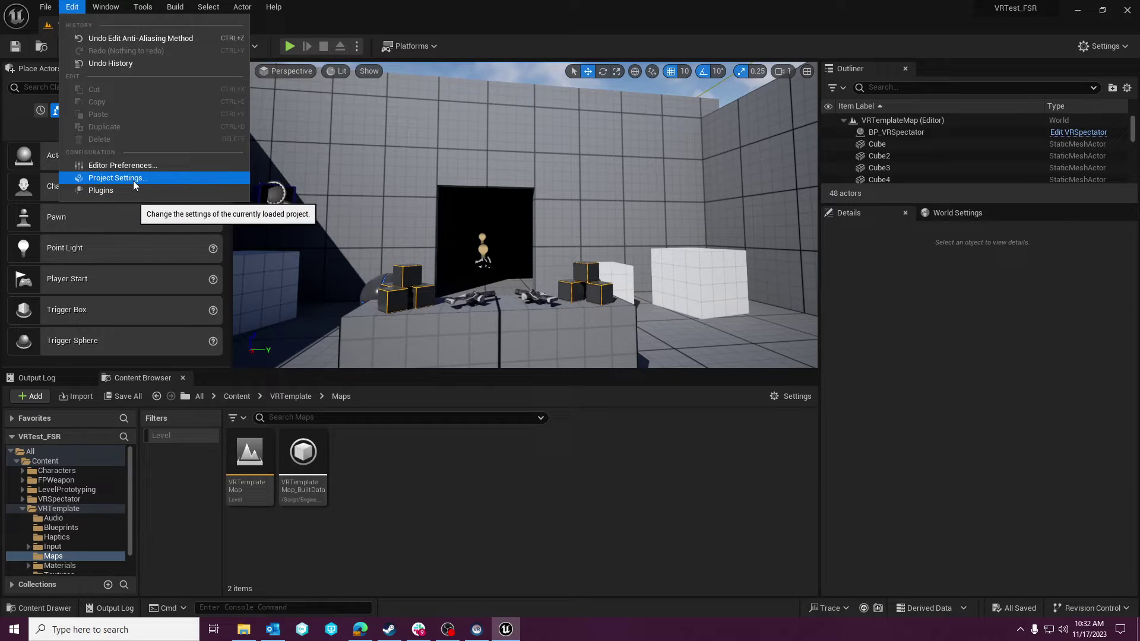
pyautogui.click(133, 181)
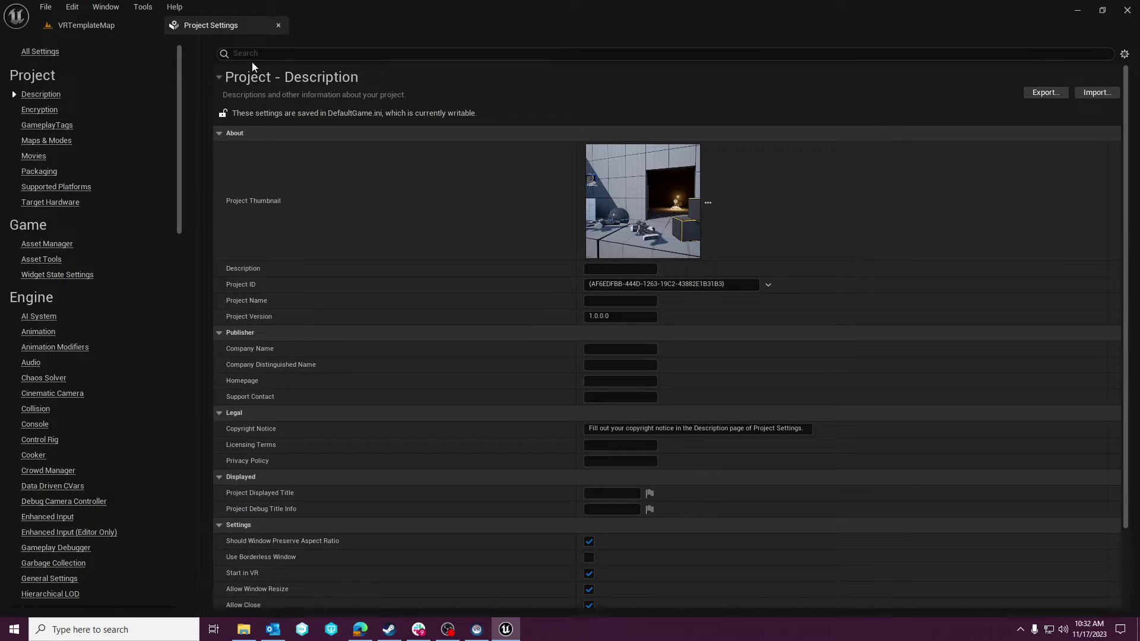
pyautogui.click(255, 56)
pyautogui.write('tsr')
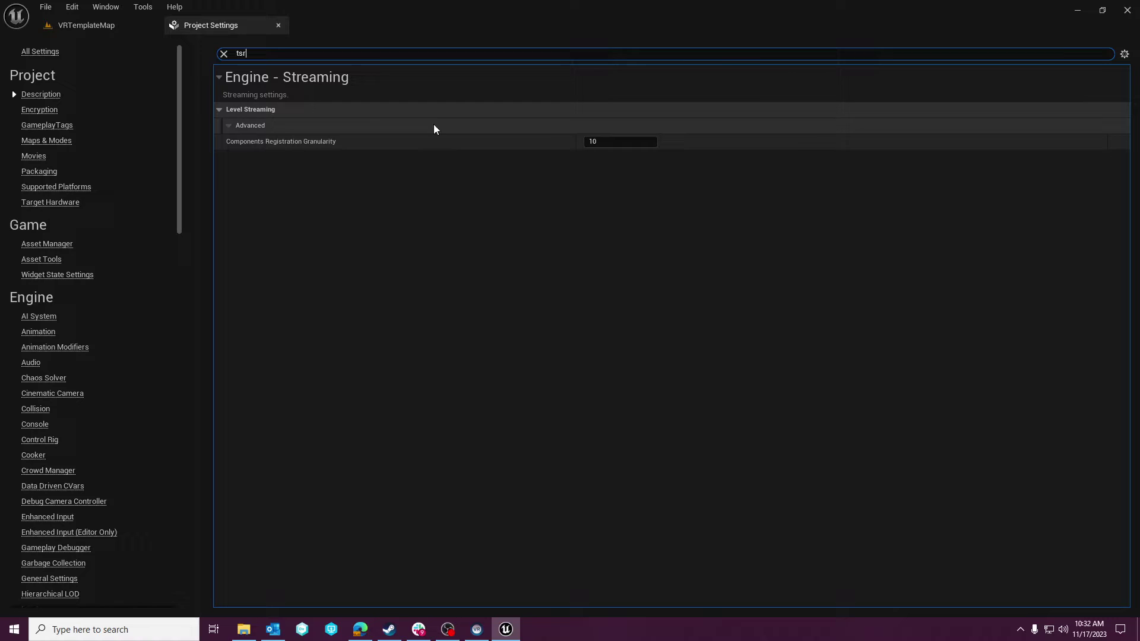
pyautogui.click(225, 55)
pyautogui.write('anti')
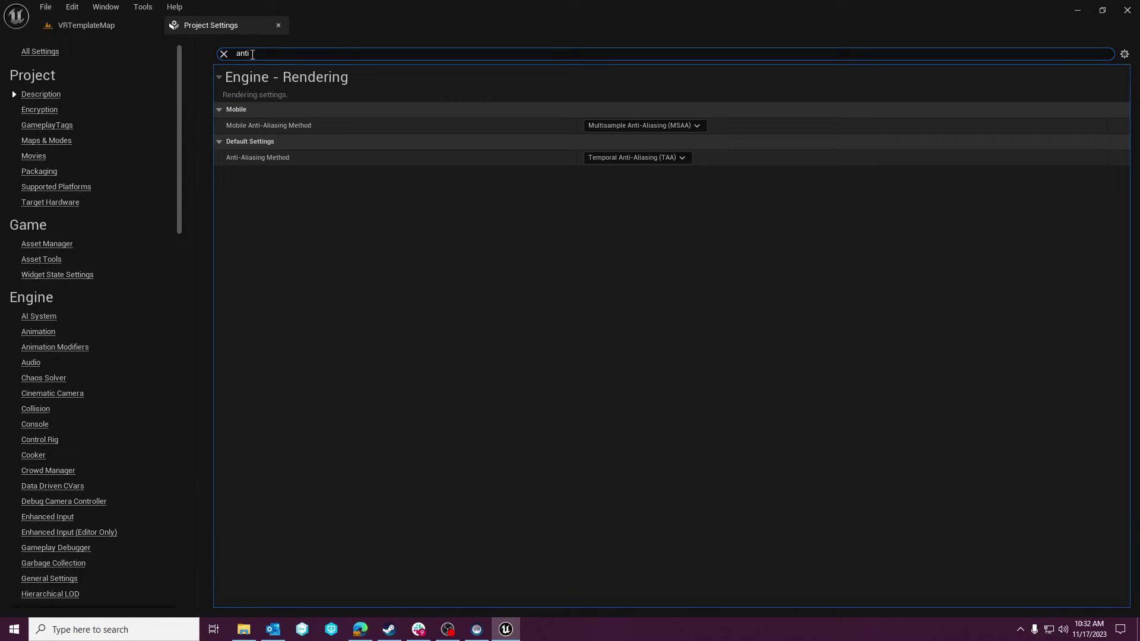
# Step: Set the default Anti-Aliasing Method back to Temporal Super-Resolution (TSR), close the project settings and play-test the level briefly
pyautogui.click(643, 126)
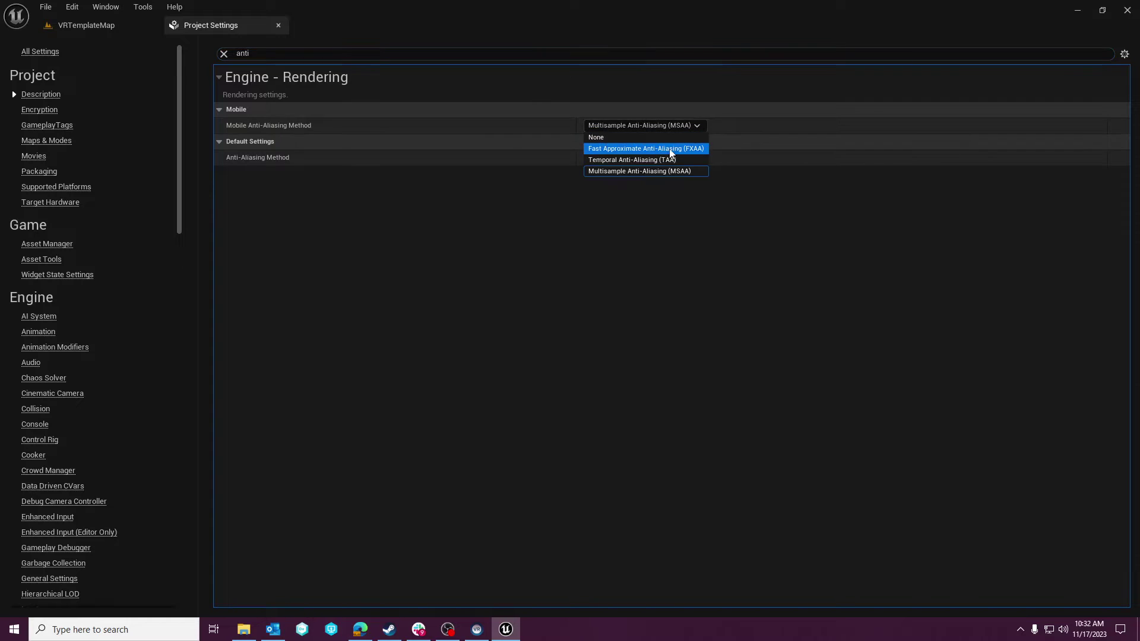
pyautogui.click(558, 232)
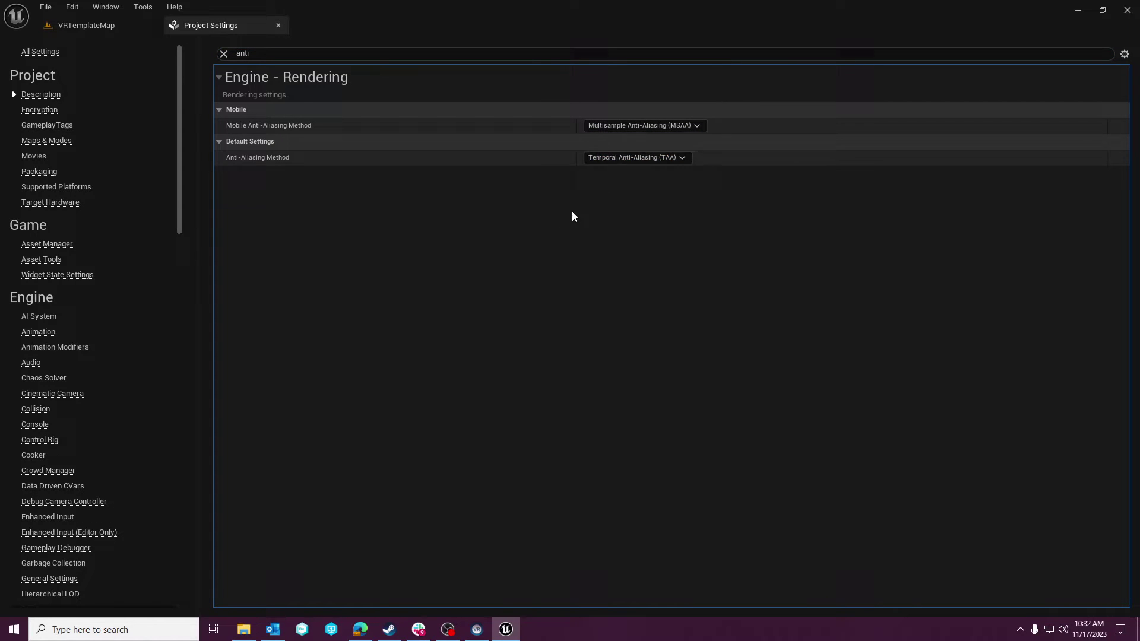
pyautogui.click(639, 158)
pyautogui.click(642, 214)
pyautogui.click(278, 25)
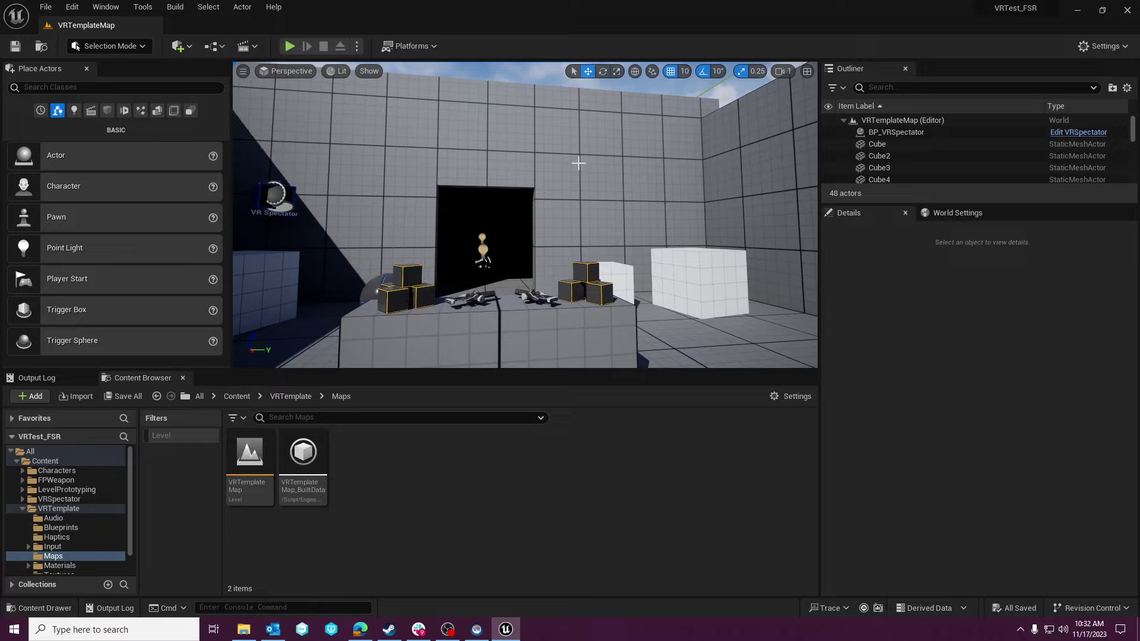
pyautogui.click(290, 49)
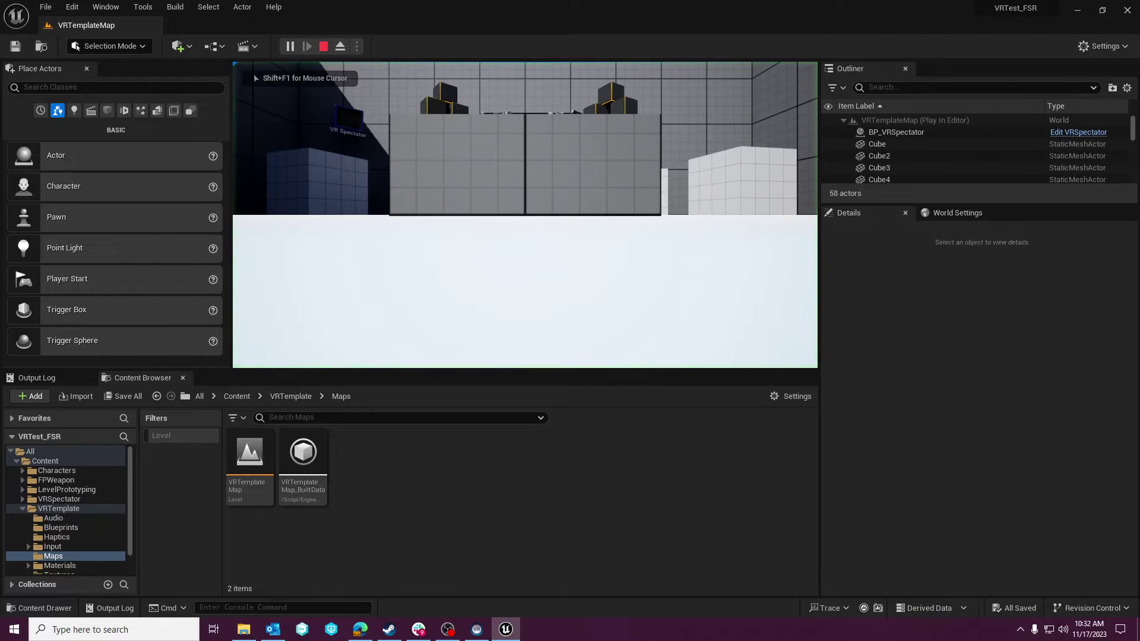
pyautogui.moveTo(515, 108); pyautogui.dragTo(406, 189, button='right')
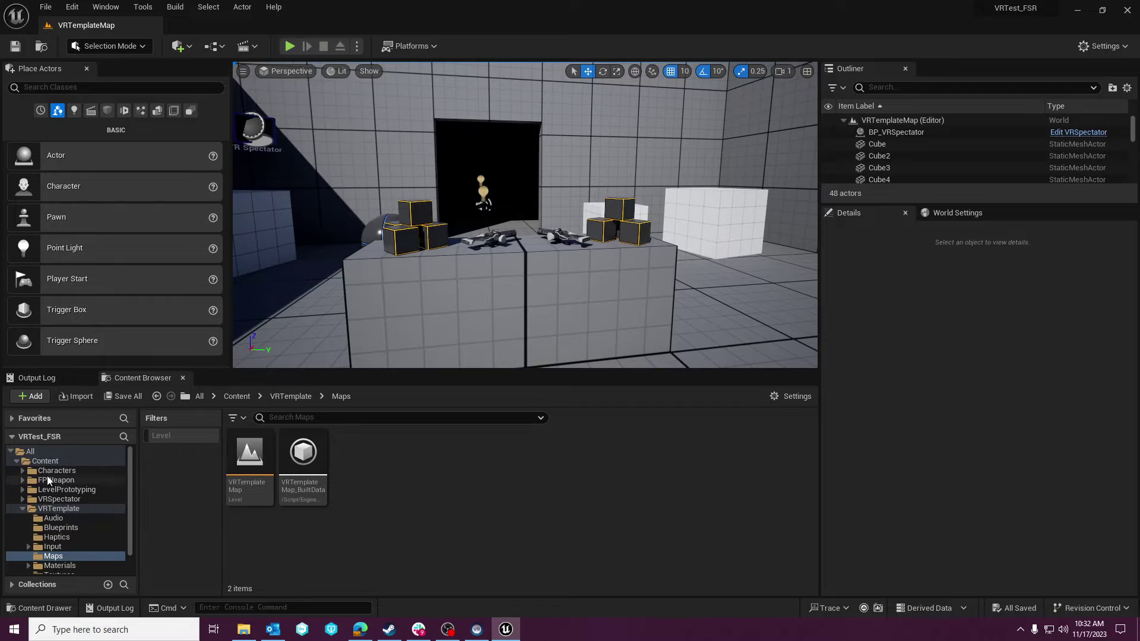
# Step: Add the First Person Blueprint content pack to the project and close the add-content window
pyautogui.click(35, 397)
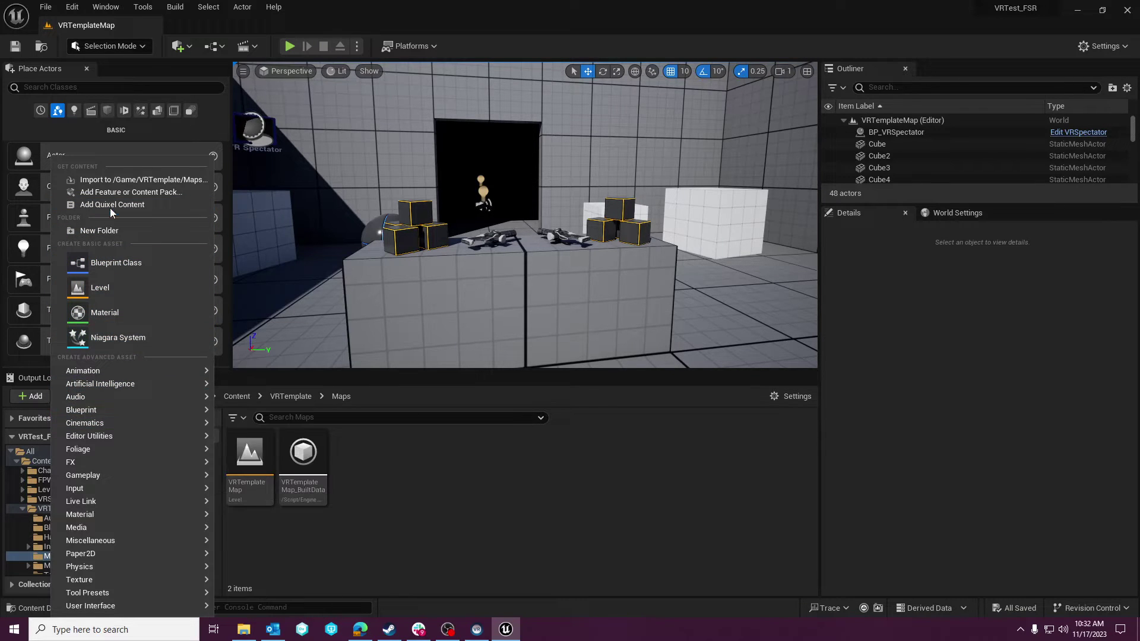
pyautogui.click(113, 191)
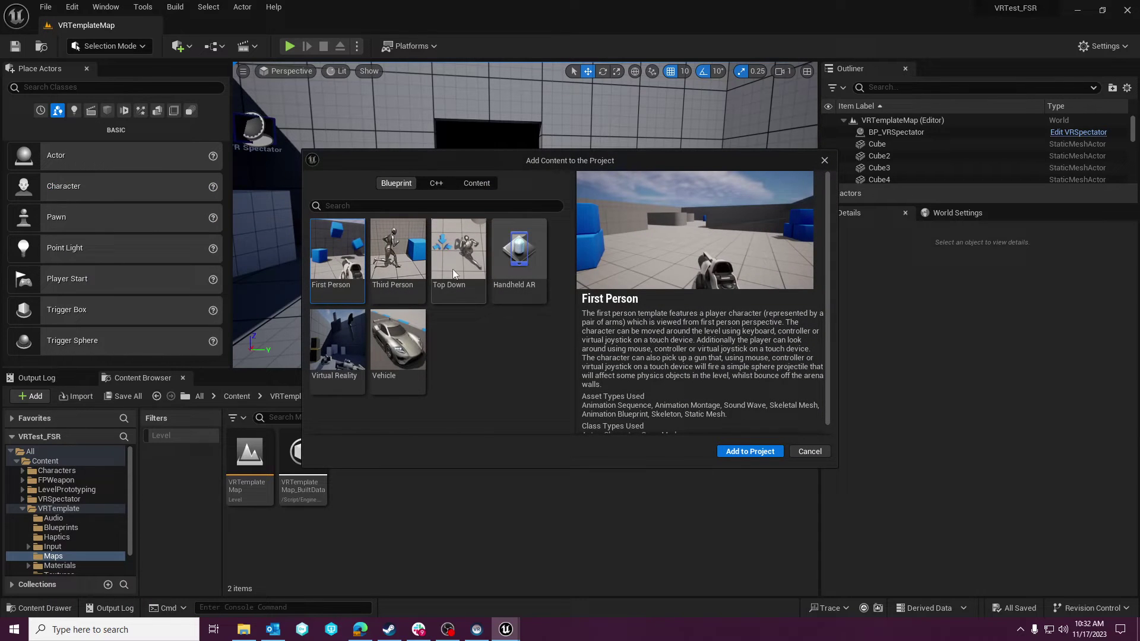
pyautogui.click(745, 453)
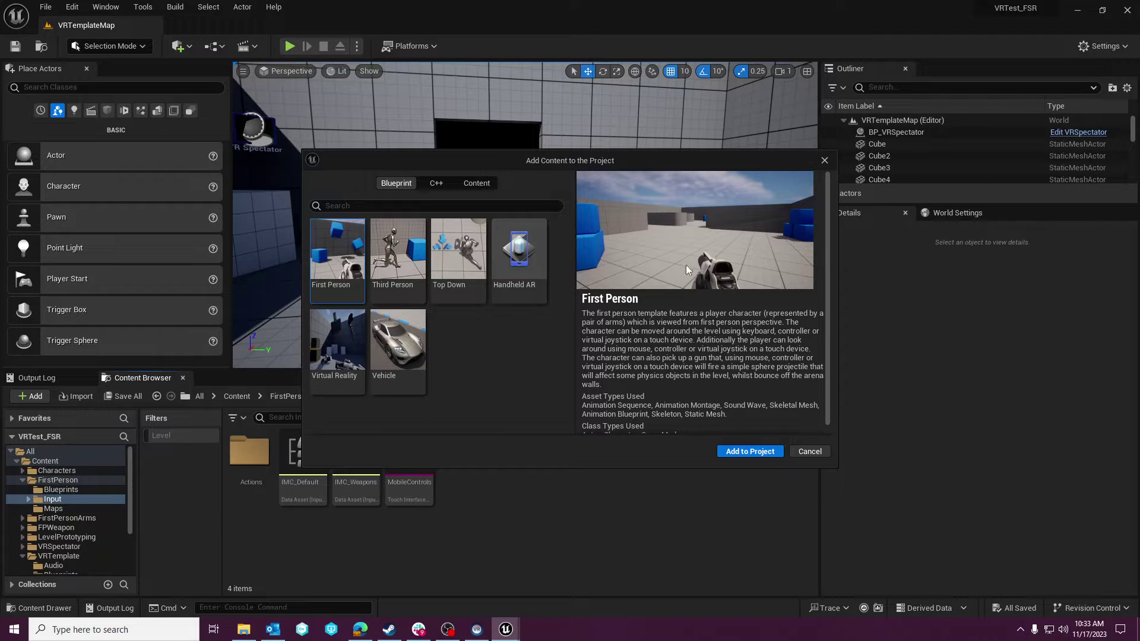
pyautogui.click(807, 452)
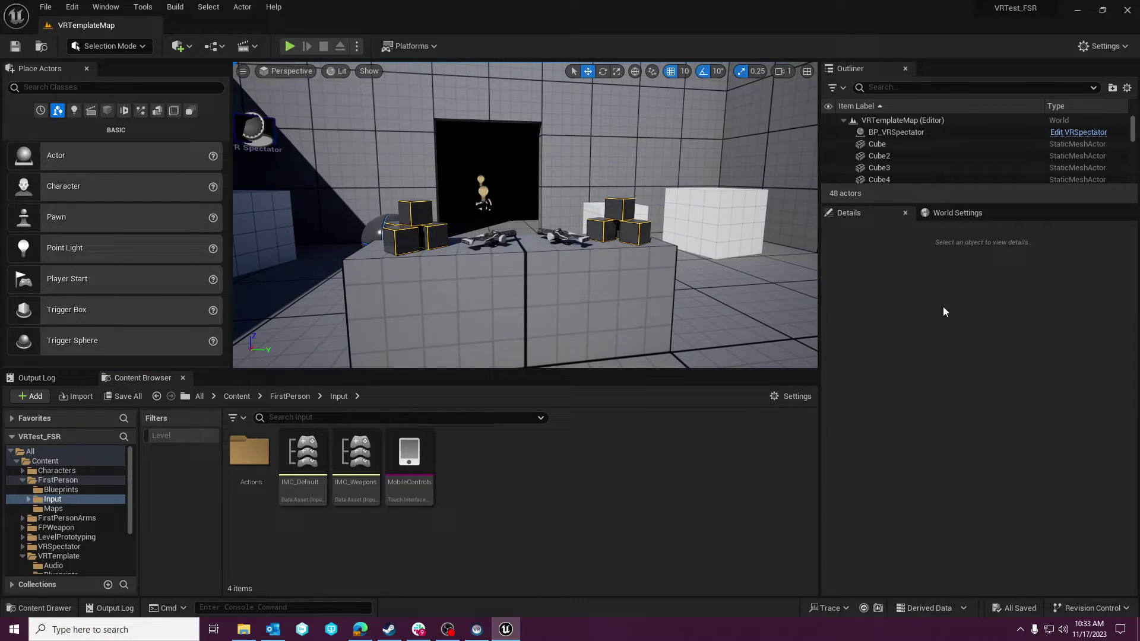
# Step: Set the level's GameMode Override to BP_FirstPersonGameMode in the world settings and expand the Selected GameMode classes
pyautogui.click(950, 215)
pyautogui.click(1013, 315)
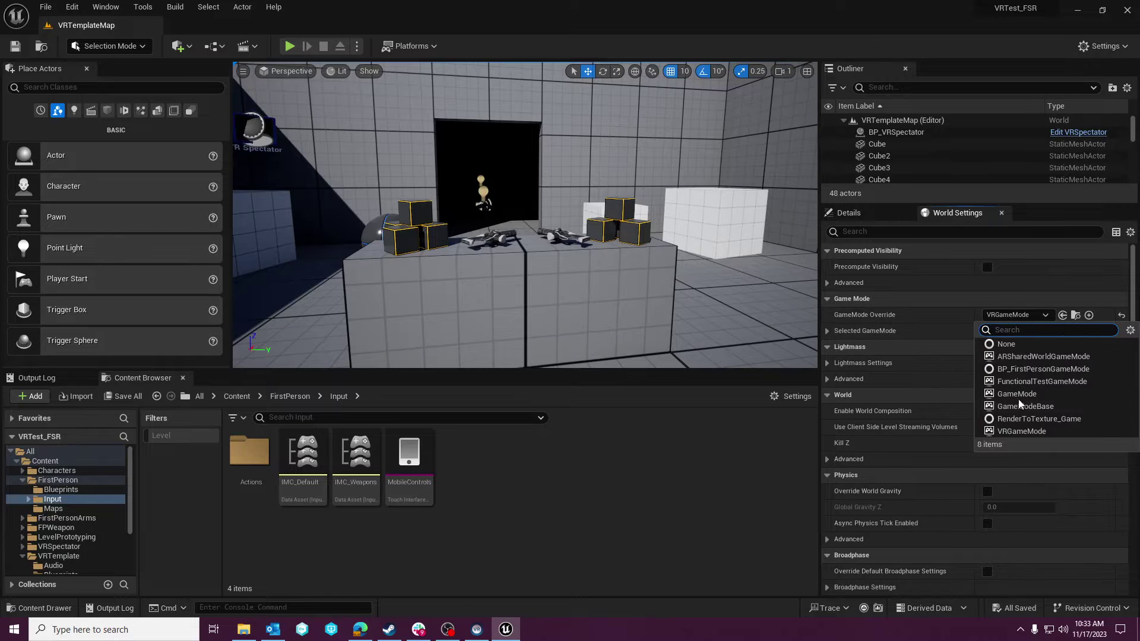
pyautogui.click(1016, 369)
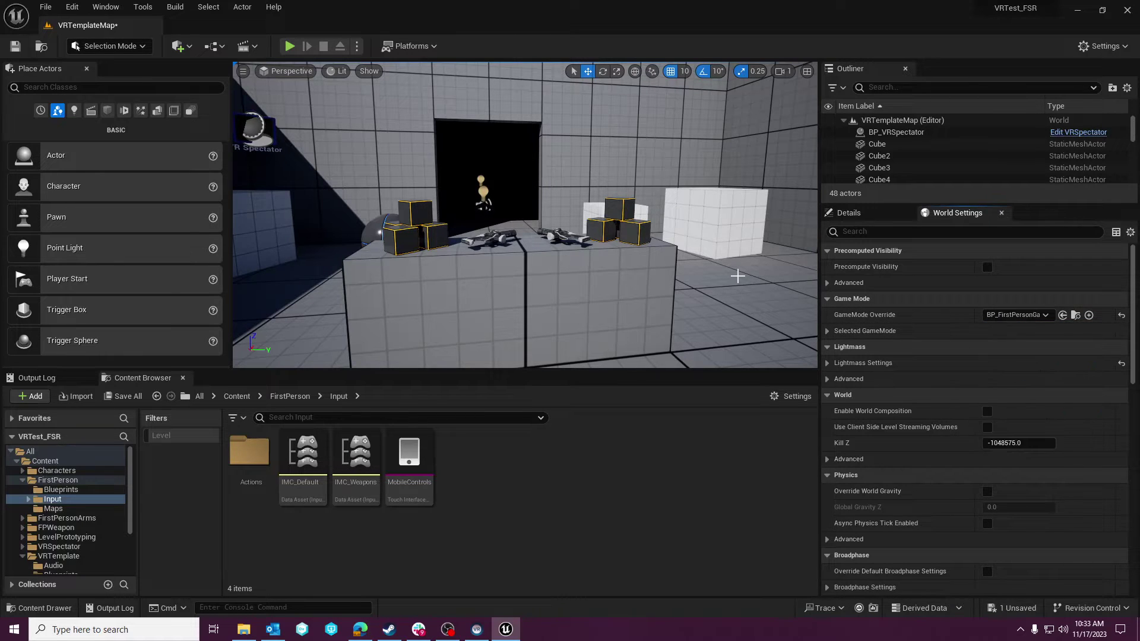
pyautogui.click(829, 334)
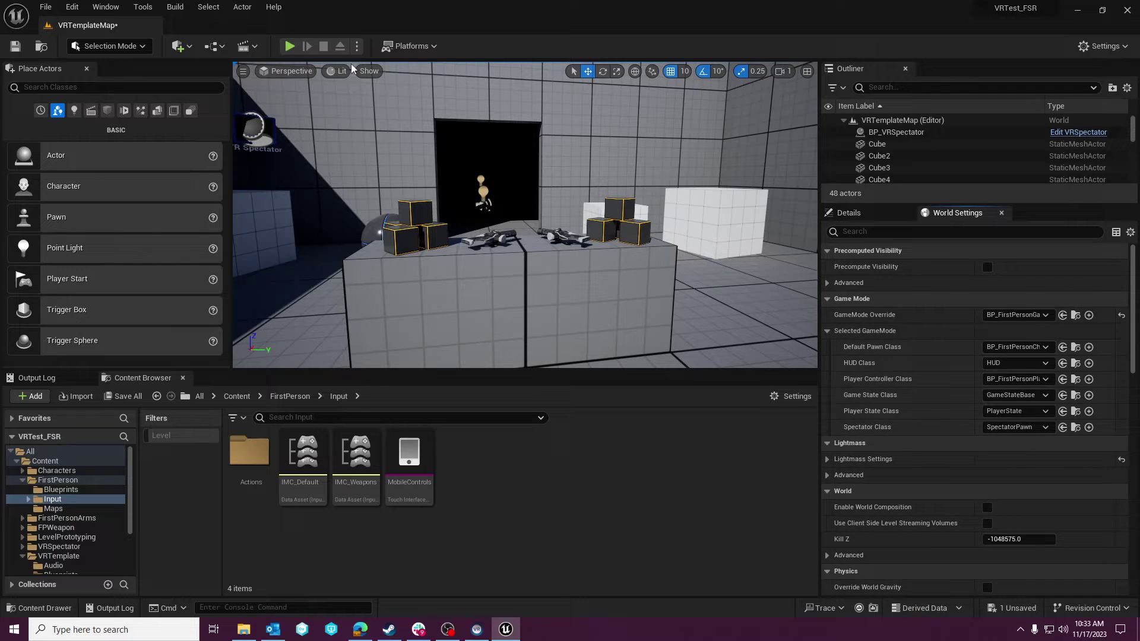
# Step: Play-test the level full screen in the viewport and display the GPU timings with the console command "stat gpu"
pyautogui.click(289, 45)
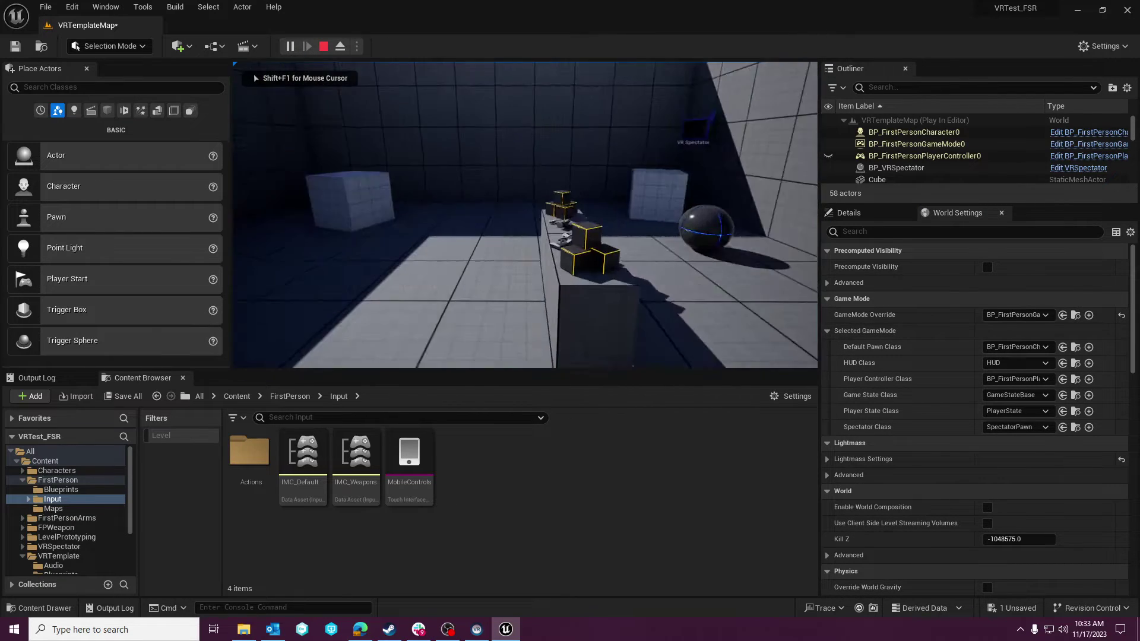
pyautogui.press('a')
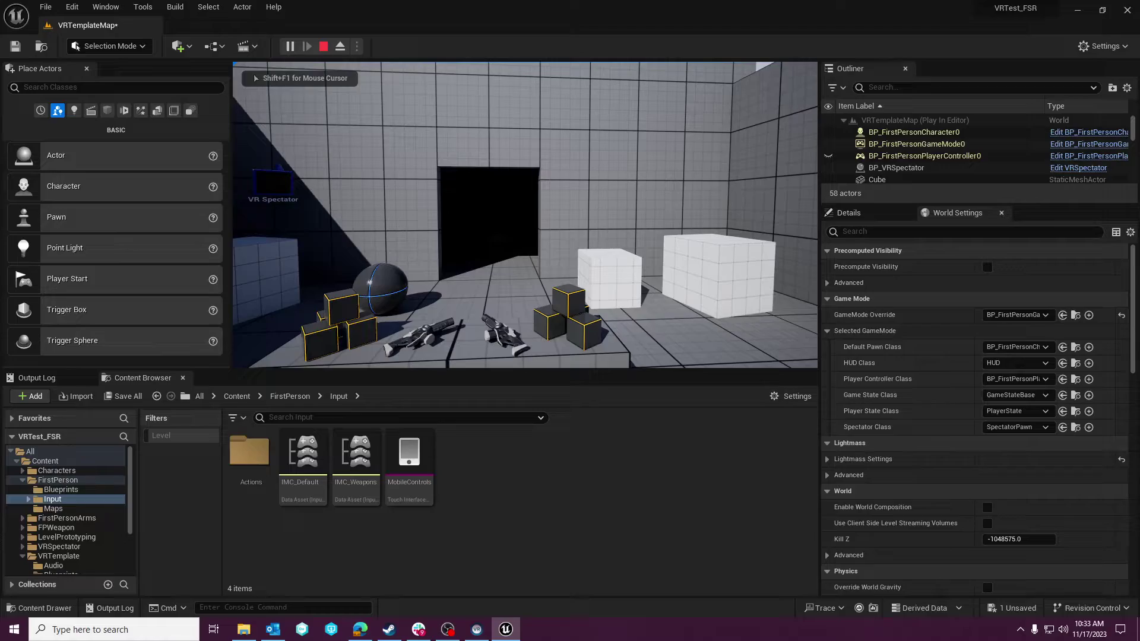
pyautogui.press('F11')
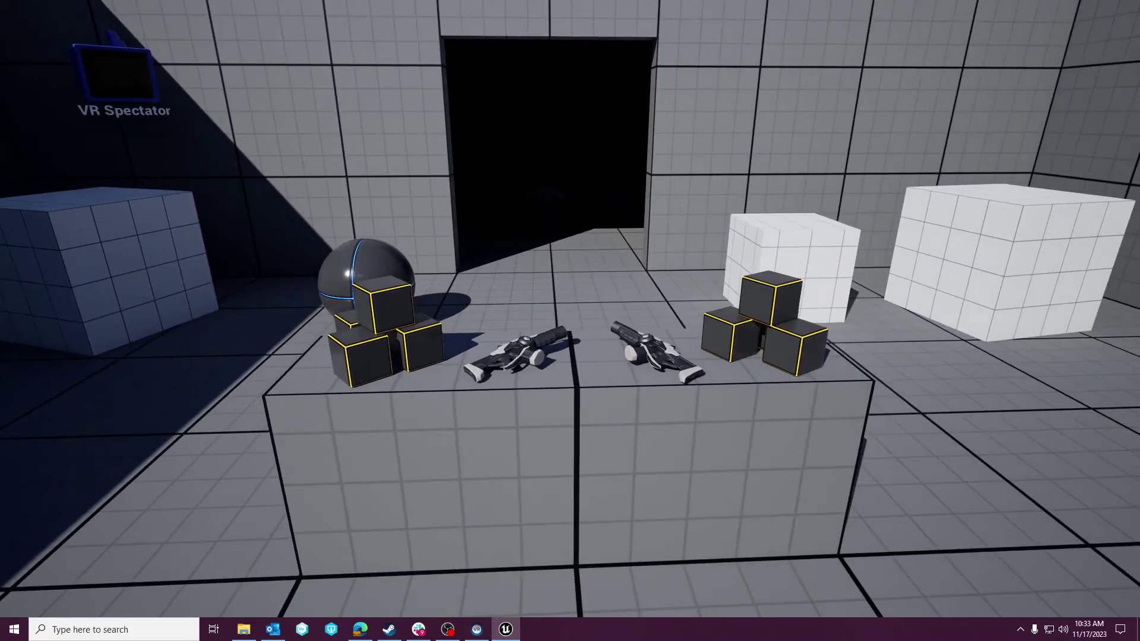
pyautogui.hotkey('shift', 'F1')
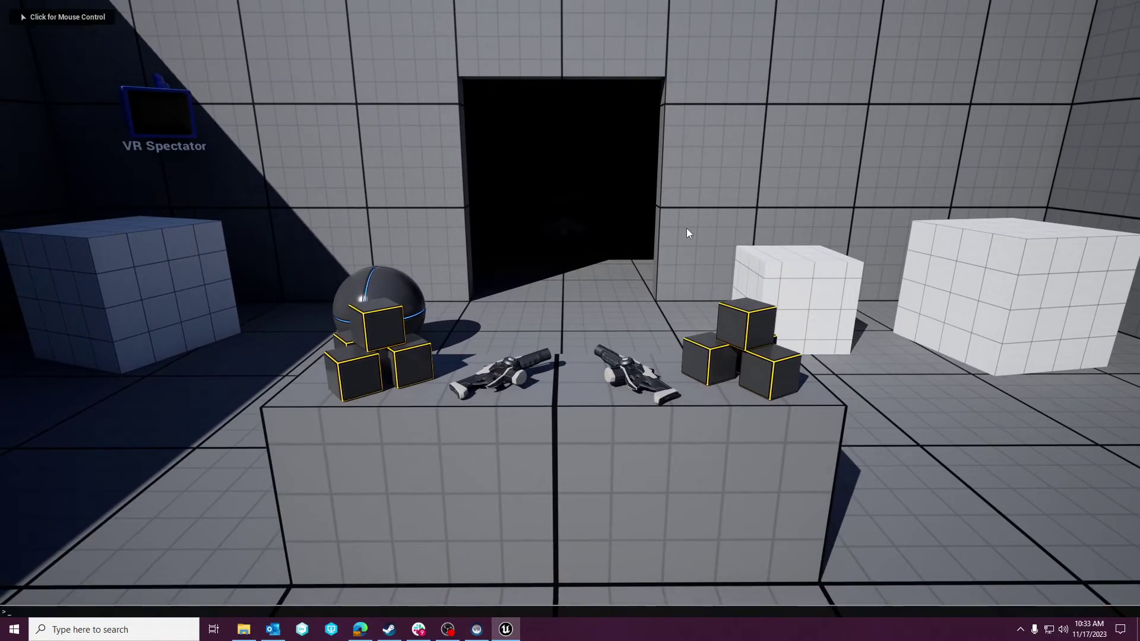
pyautogui.press('`')
pyautogui.write('stat gpu')
pyautogui.press('Return')
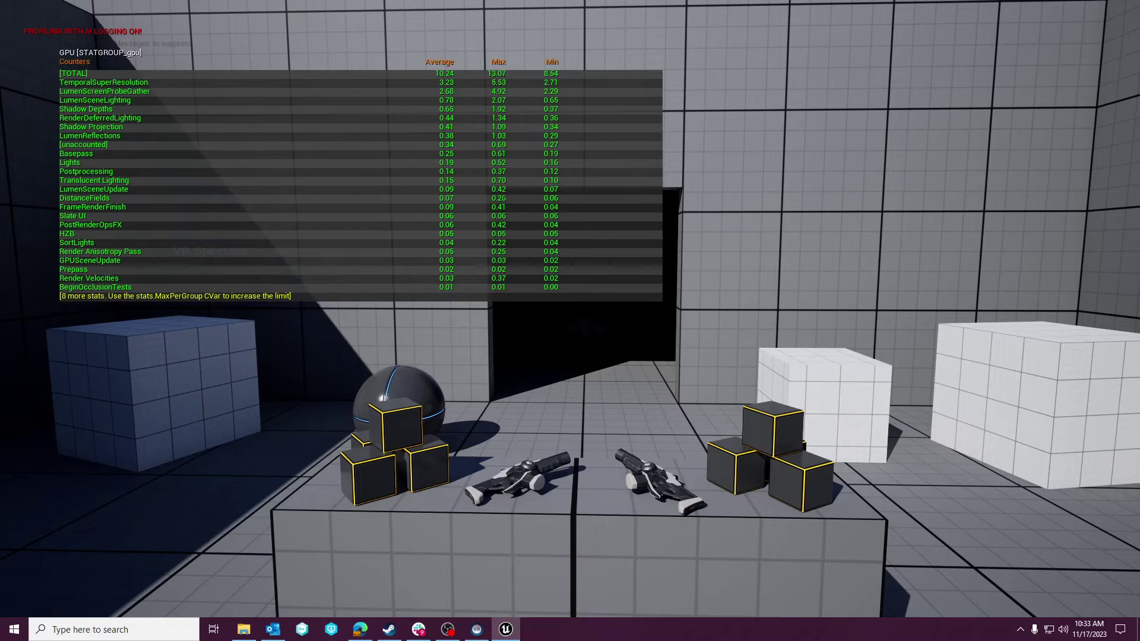
pyautogui.press('F11')
pyautogui.press('Escape')
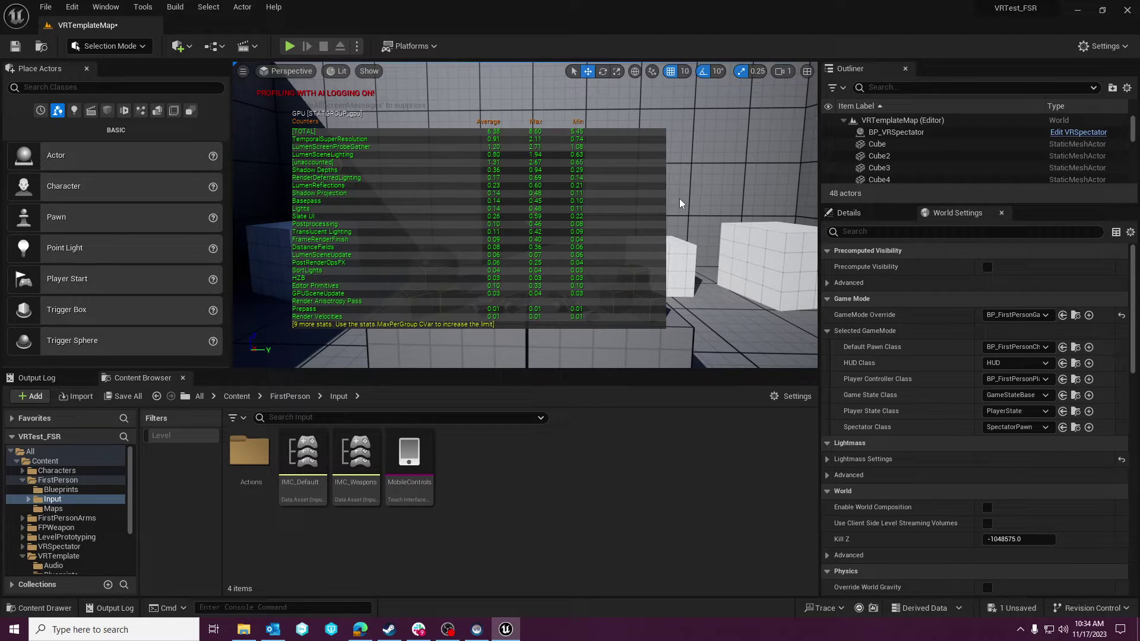
# Step: Run the level in VR Preview and display performance with the console commands "stat gpu" and "stat fps"
pyautogui.click(356, 46)
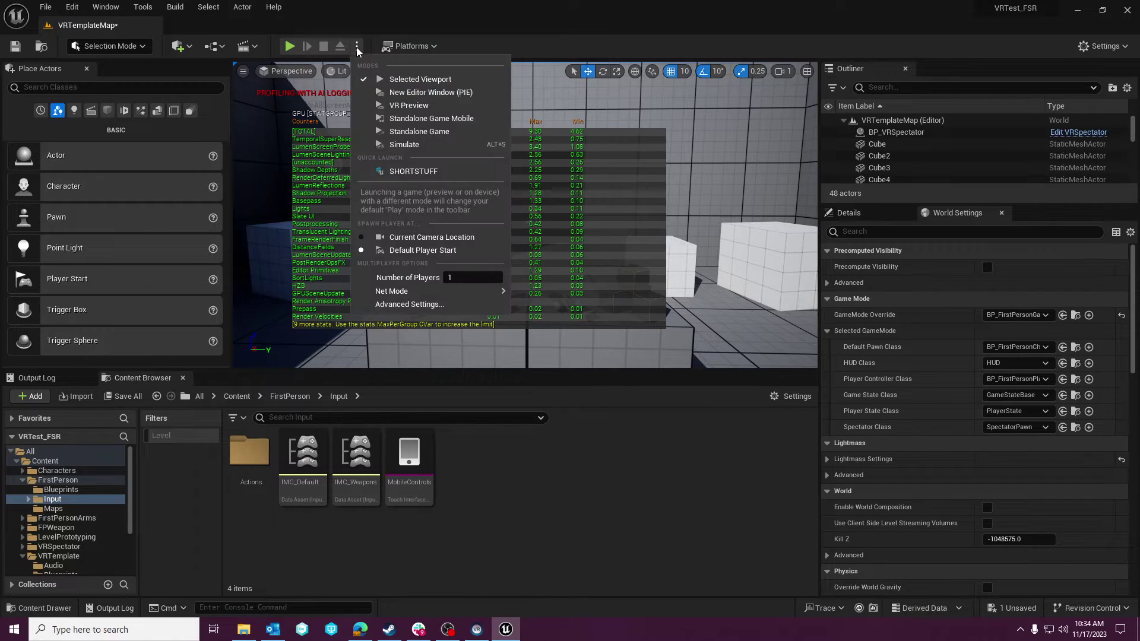
pyautogui.click(393, 103)
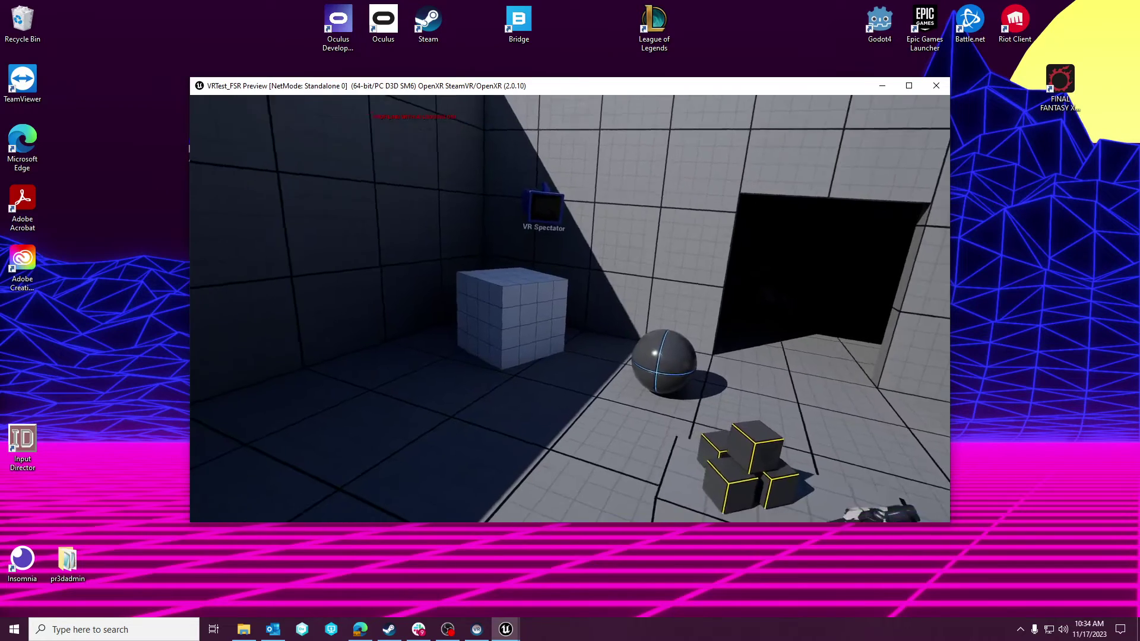
pyautogui.press('`')
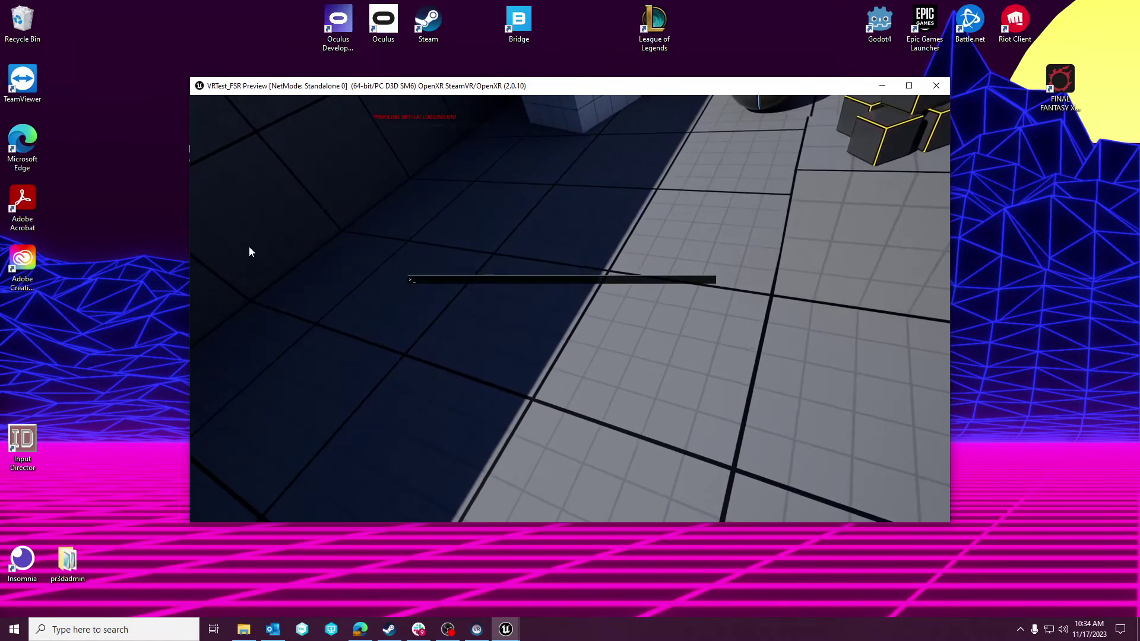
pyautogui.write('stat')
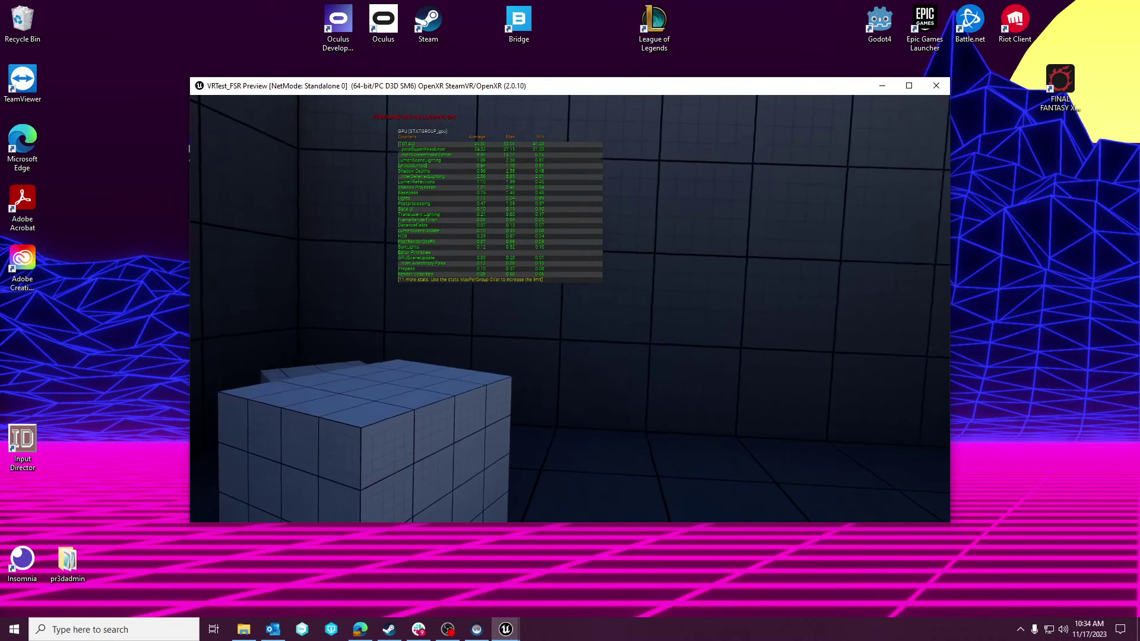
pyautogui.press('`')
pyautogui.write('stat fps')
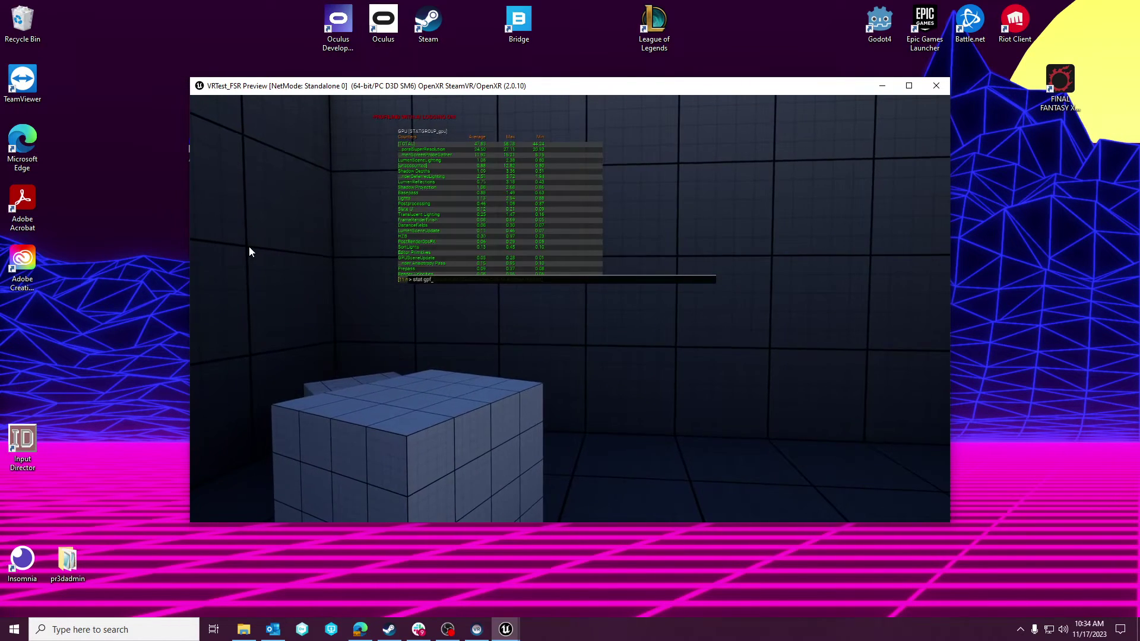
pyautogui.press('Return')
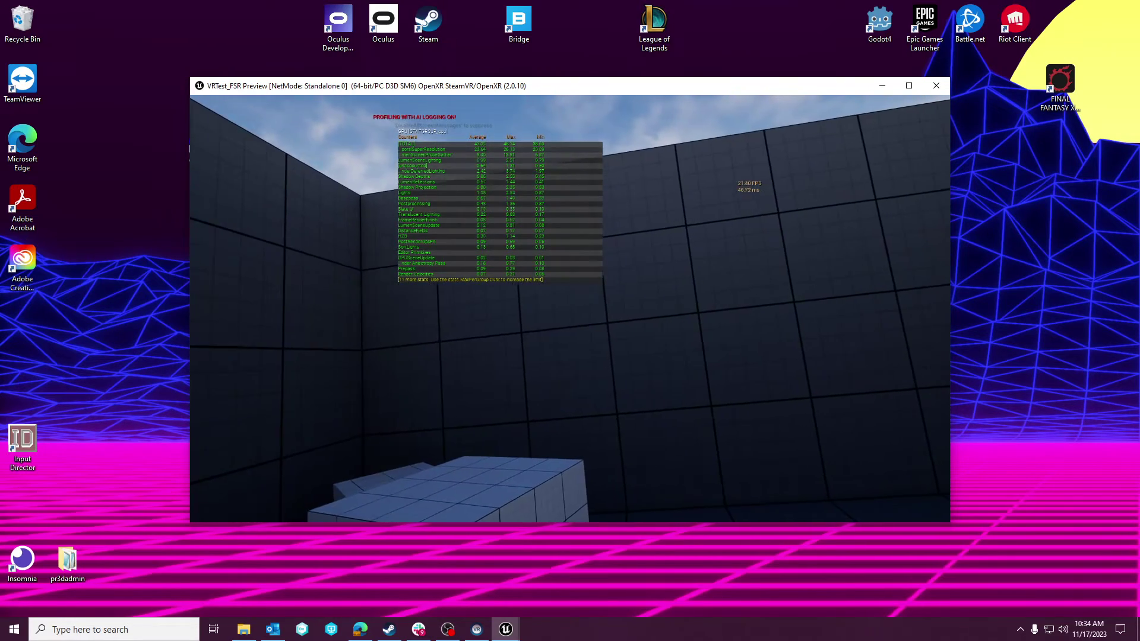
pyautogui.press('Escape')
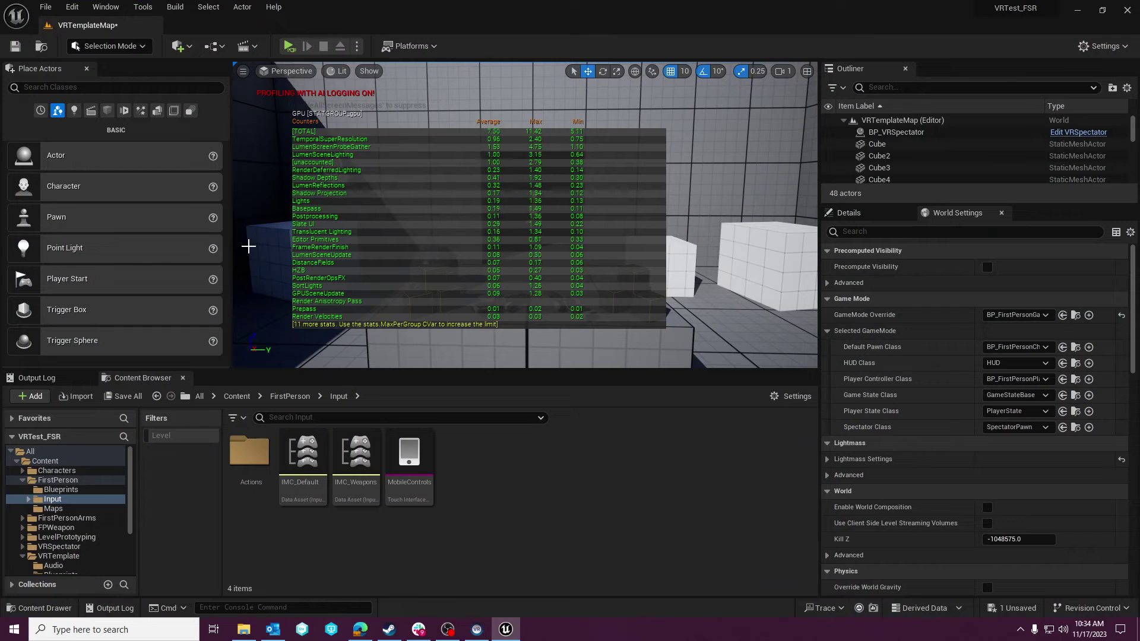
# Step: Set the default Anti-Aliasing Method to Temporal Anti-Aliasing (TAA) in the project settings and close the settings
pyautogui.click(72, 7)
pyautogui.click(126, 181)
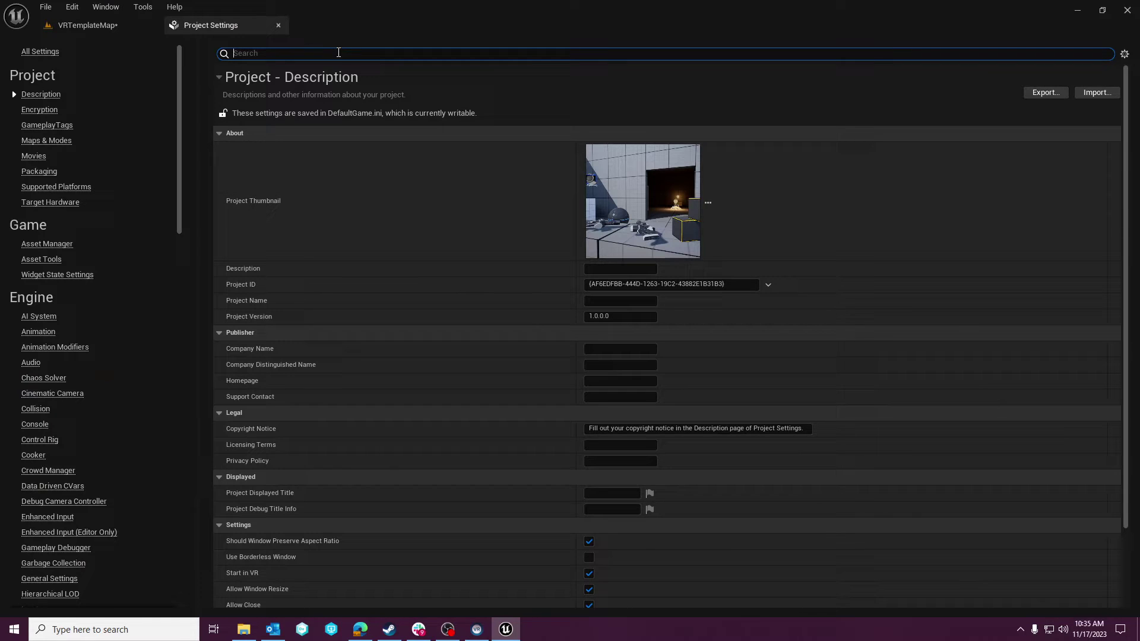
pyautogui.write('tas')
pyautogui.press('BackSpace')
pyautogui.press('BackSpace')
pyautogui.press('BackSpace')
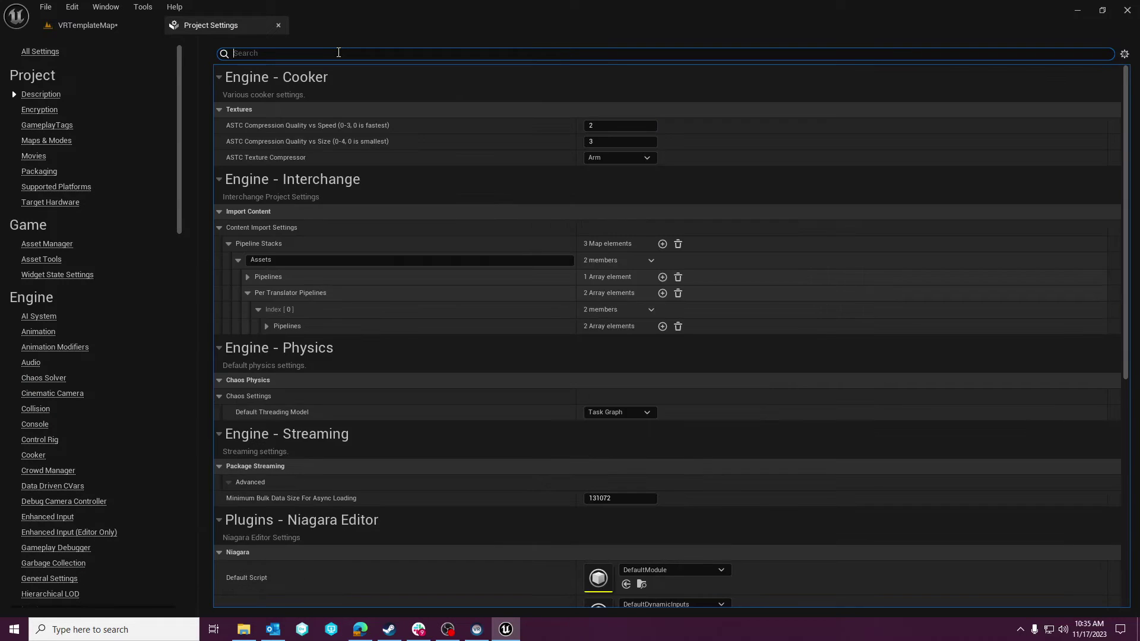
pyautogui.write('anti')
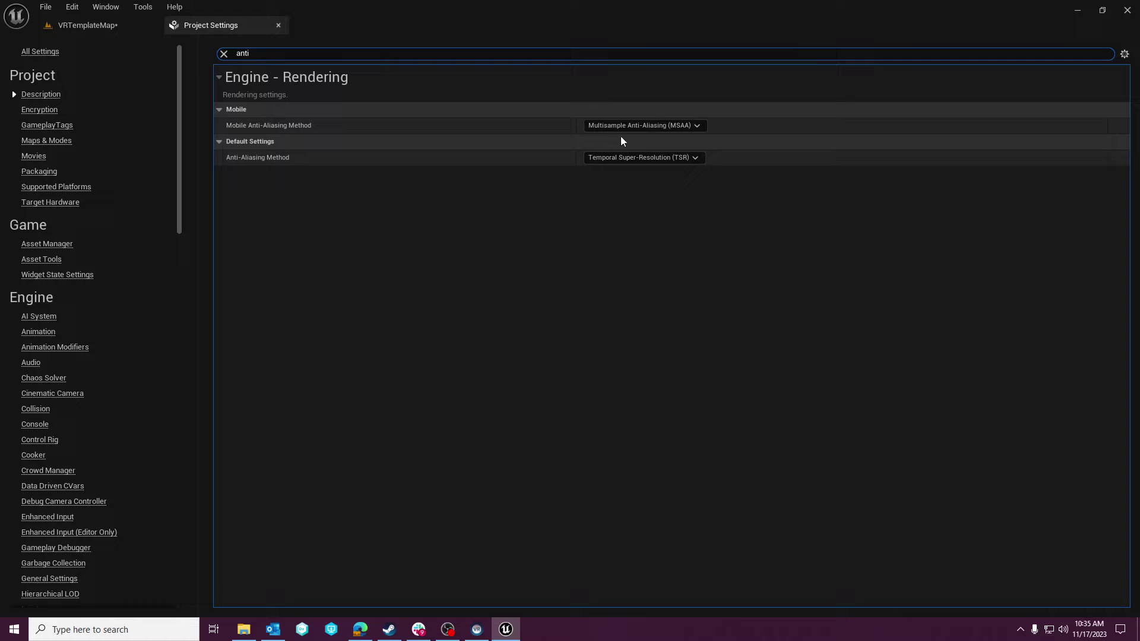
pyautogui.click(639, 158)
pyautogui.click(639, 195)
pyautogui.click(278, 25)
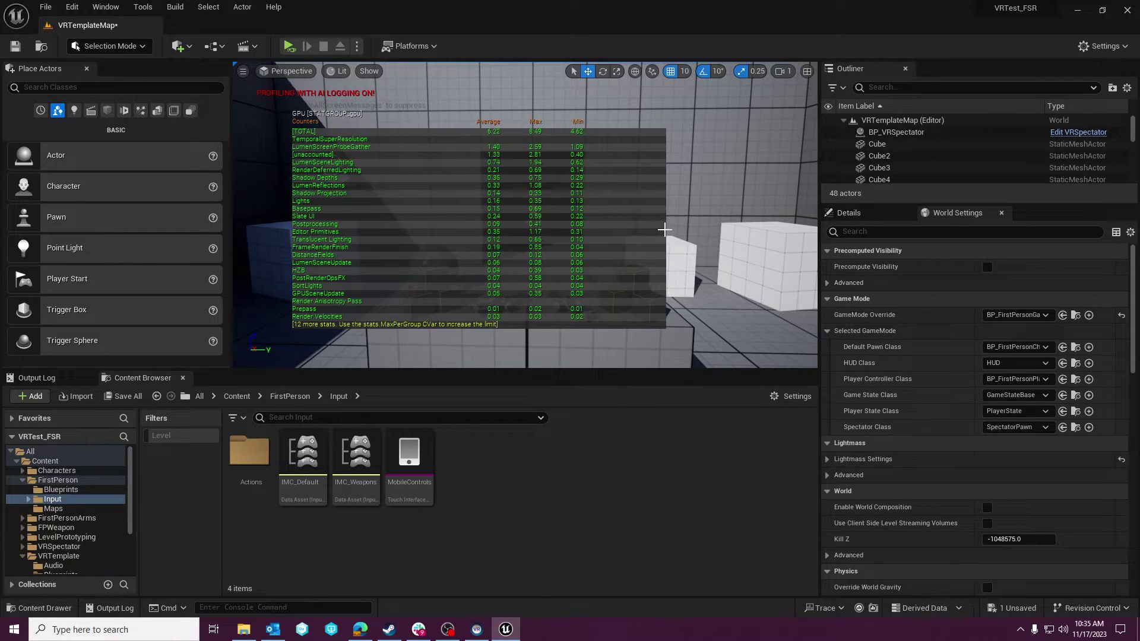
# Step: Check the level's performance once more in VR Preview, then close the editor and save VRTemplateMap
pyautogui.click(288, 46)
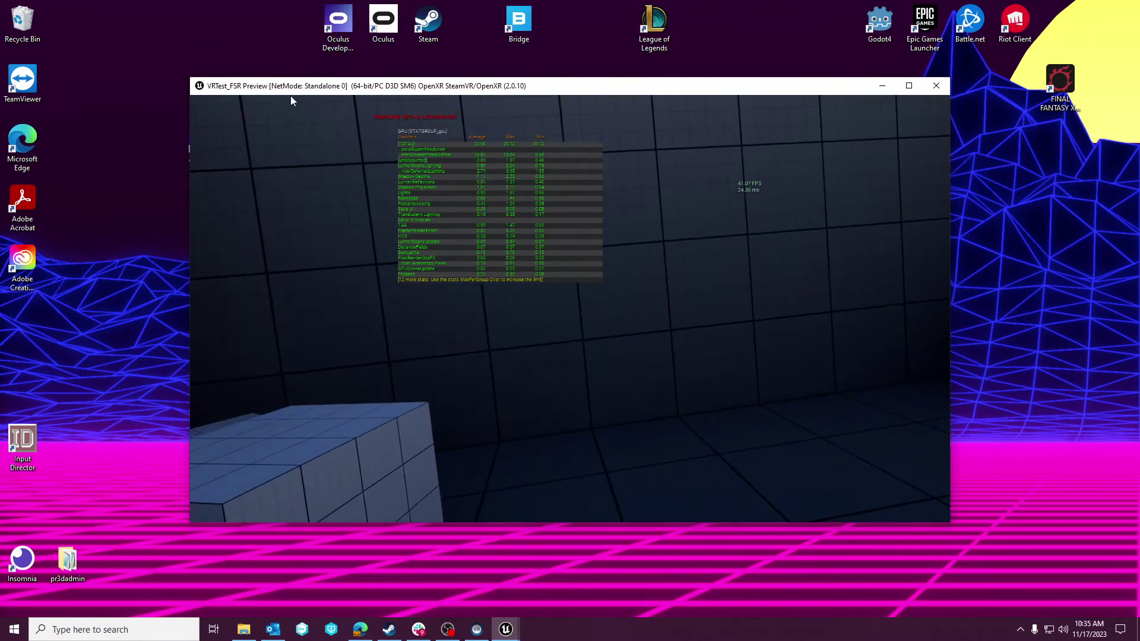
pyautogui.press('Escape')
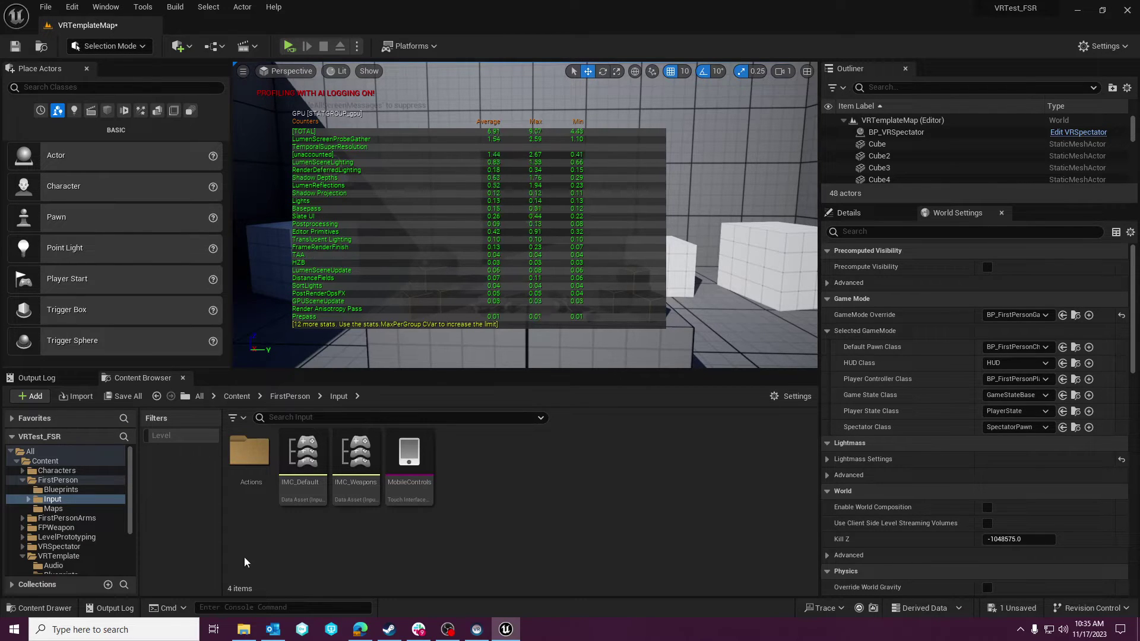
pyautogui.click(1128, 10)
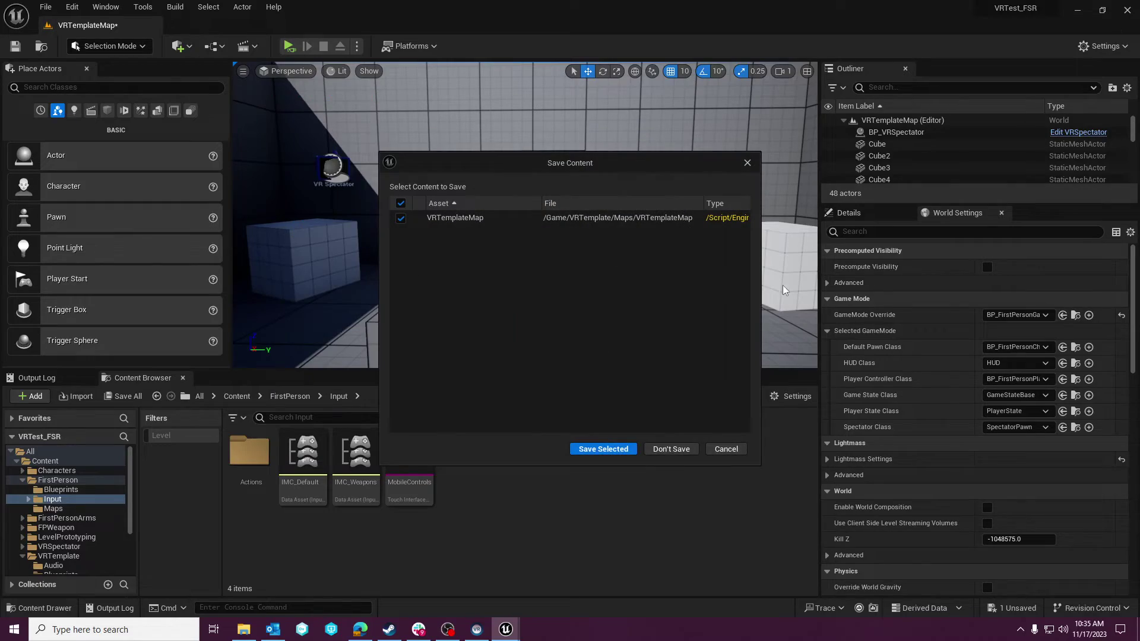
pyautogui.click(625, 452)
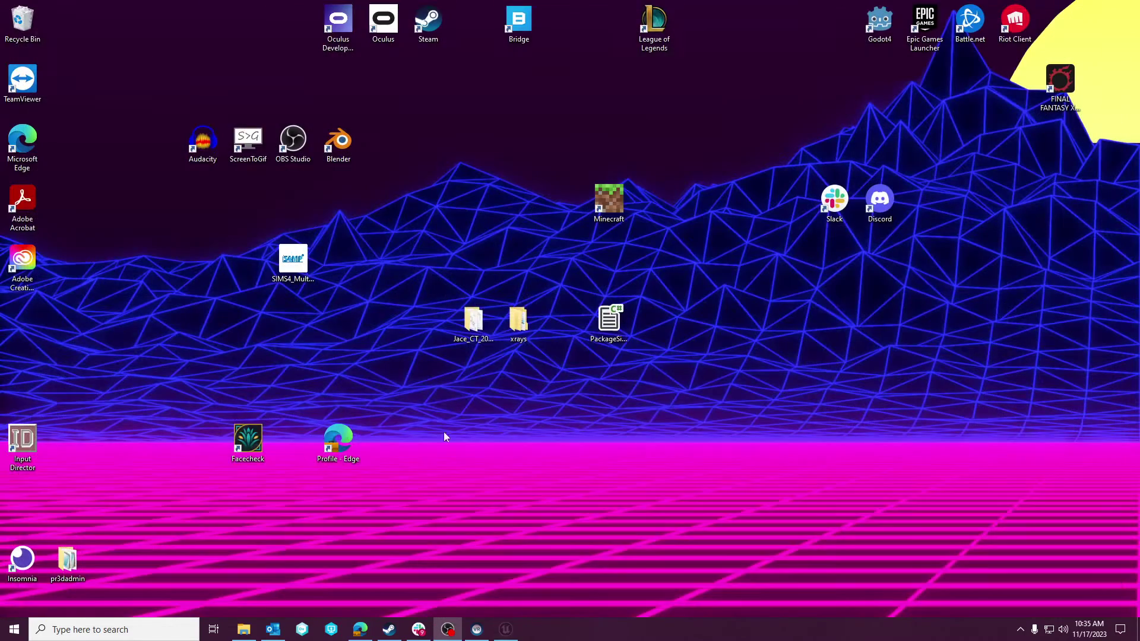
# Step: Switch to File Explorer and open the VRTest_FSR project folder on the SecondM2 (E:) drive
pyautogui.click(249, 634)
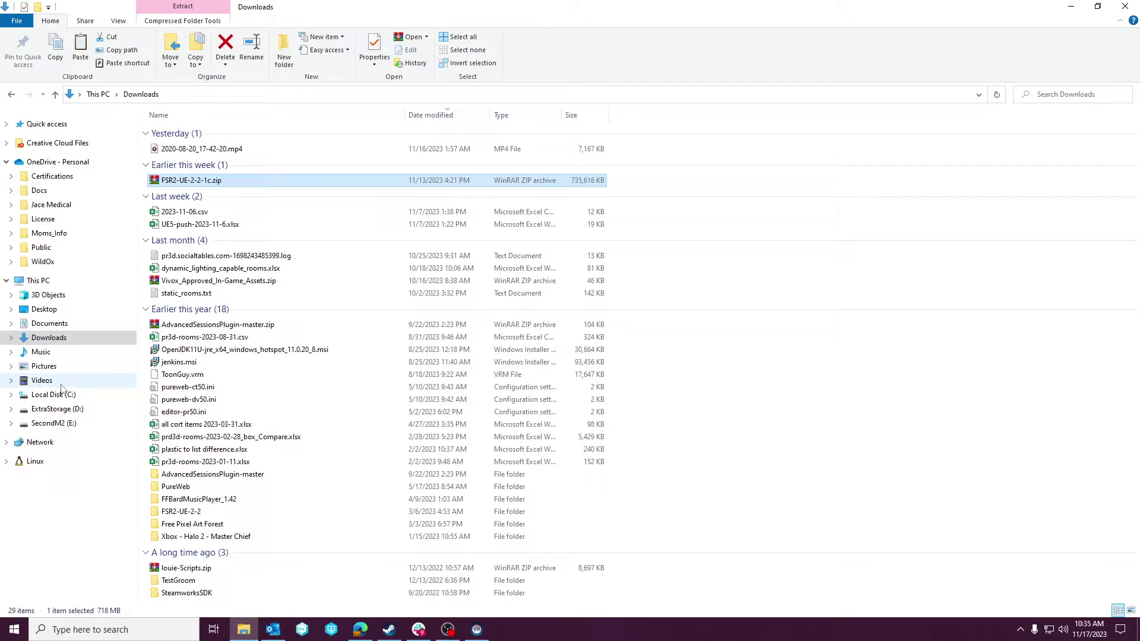
pyautogui.click(57, 409)
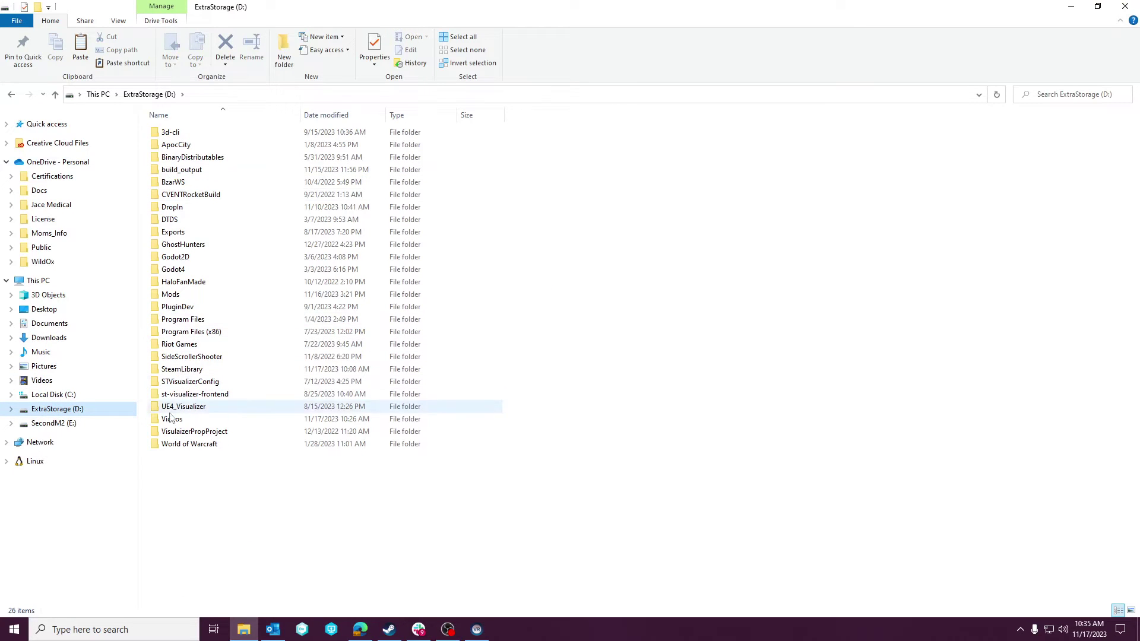
pyautogui.click(68, 424)
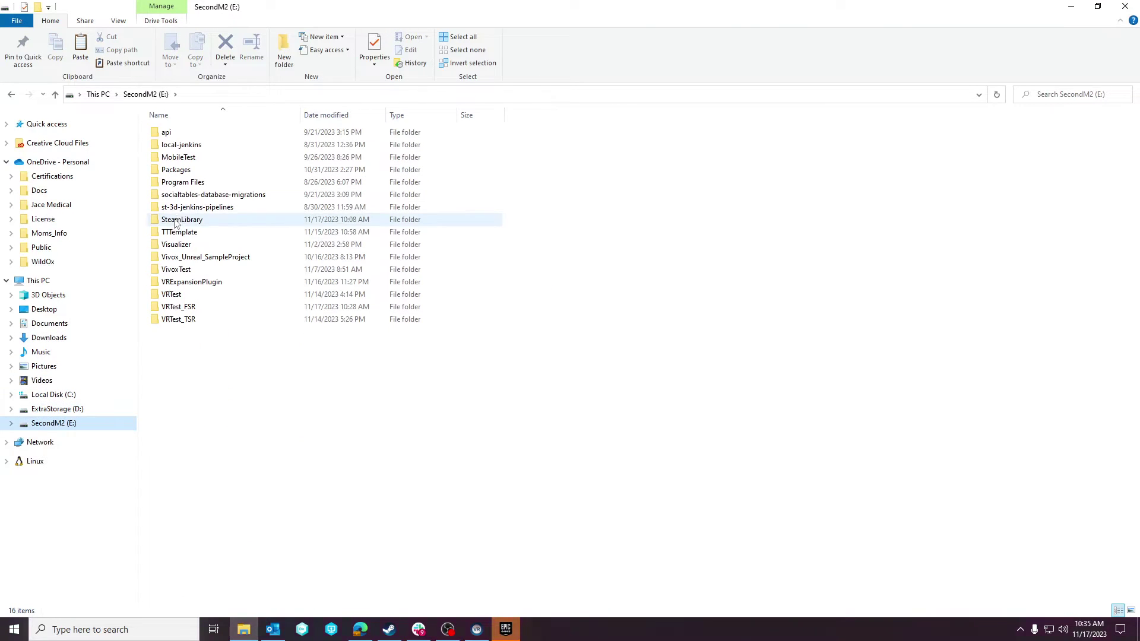
pyautogui.doubleClick(174, 321)
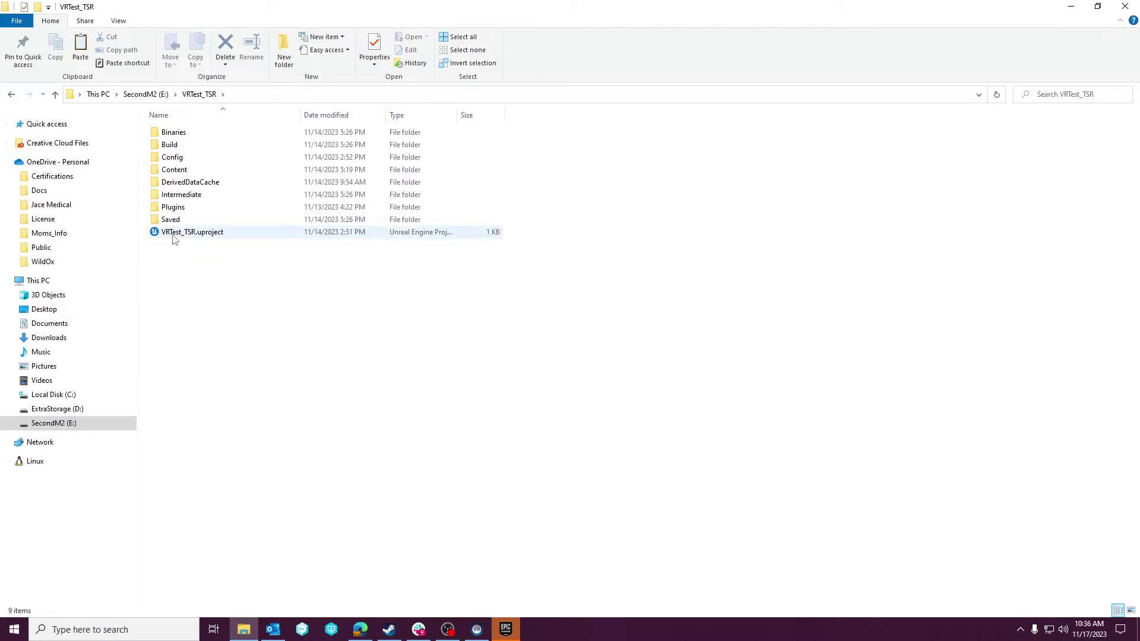
pyautogui.click(11, 94)
pyautogui.doubleClick(191, 307)
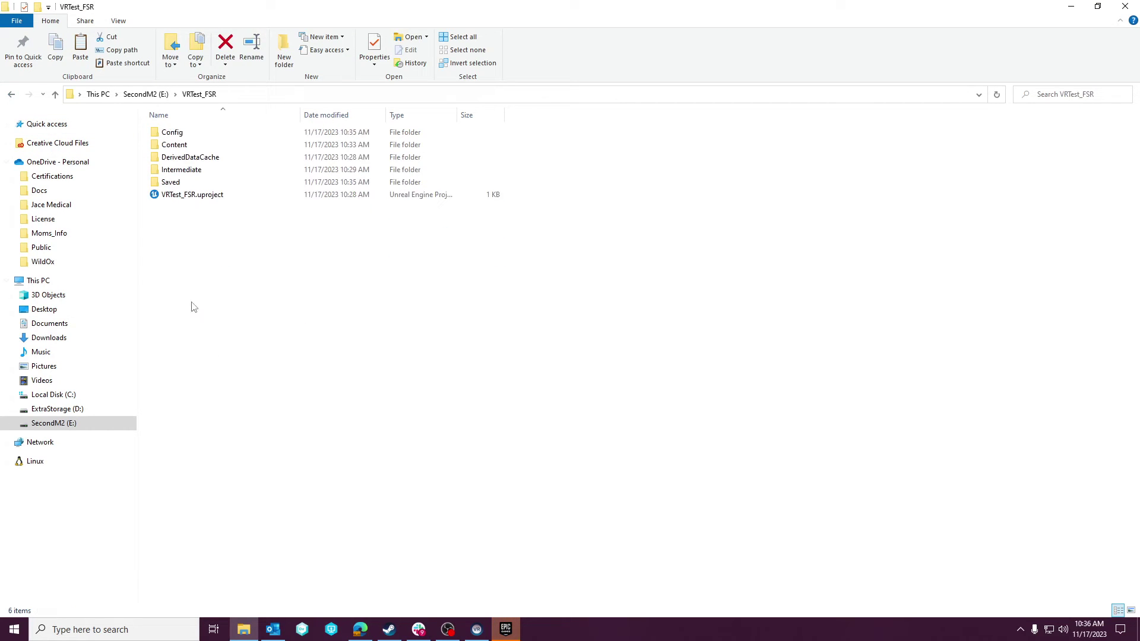
# Step: Create a new folder named Plugins inside the VRTest_FSR project folder
pyautogui.rightClick(226, 287)
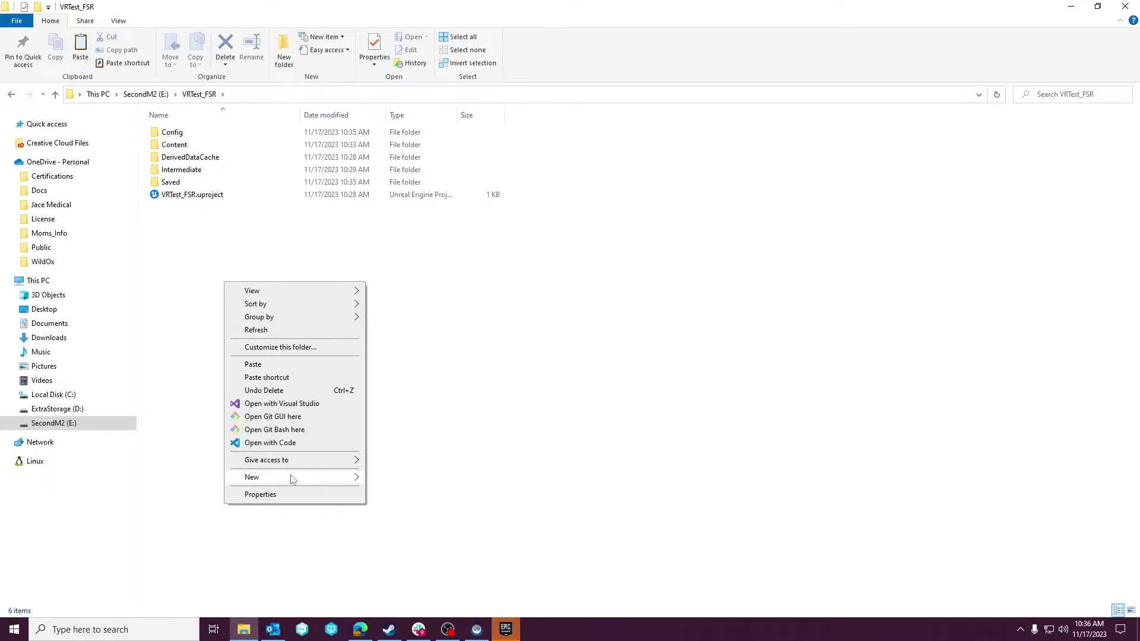
pyautogui.moveTo(294, 476)
pyautogui.click(409, 290)
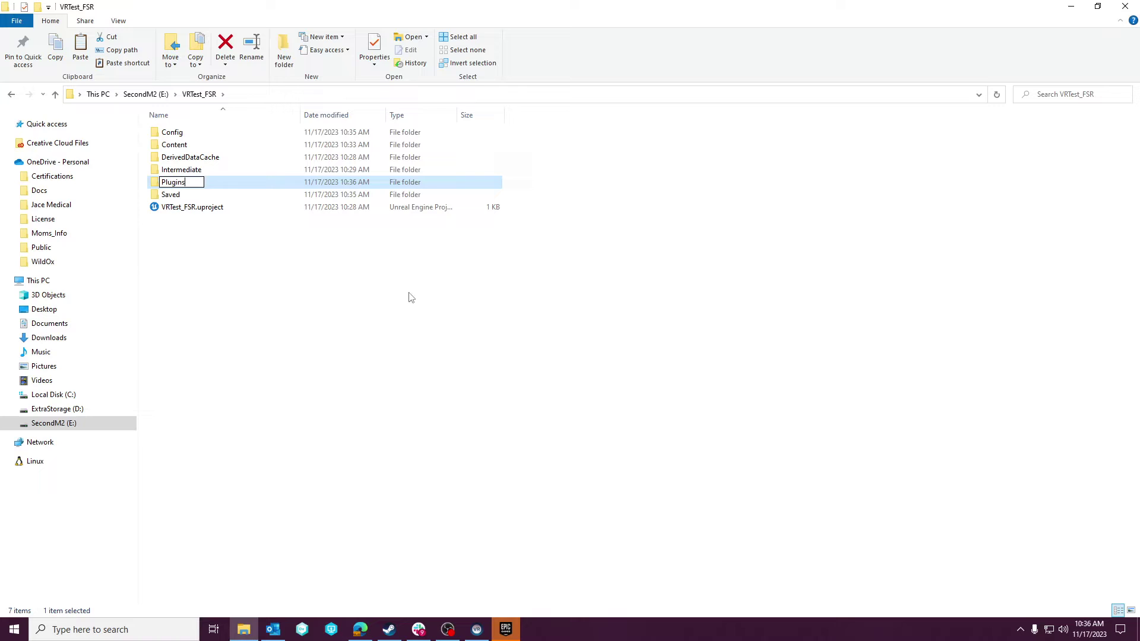
# Step: Copy the FSR2 folder from the Plugins folder of the VRTest project on SecondM2 (E:)
pyautogui.click(157, 101)
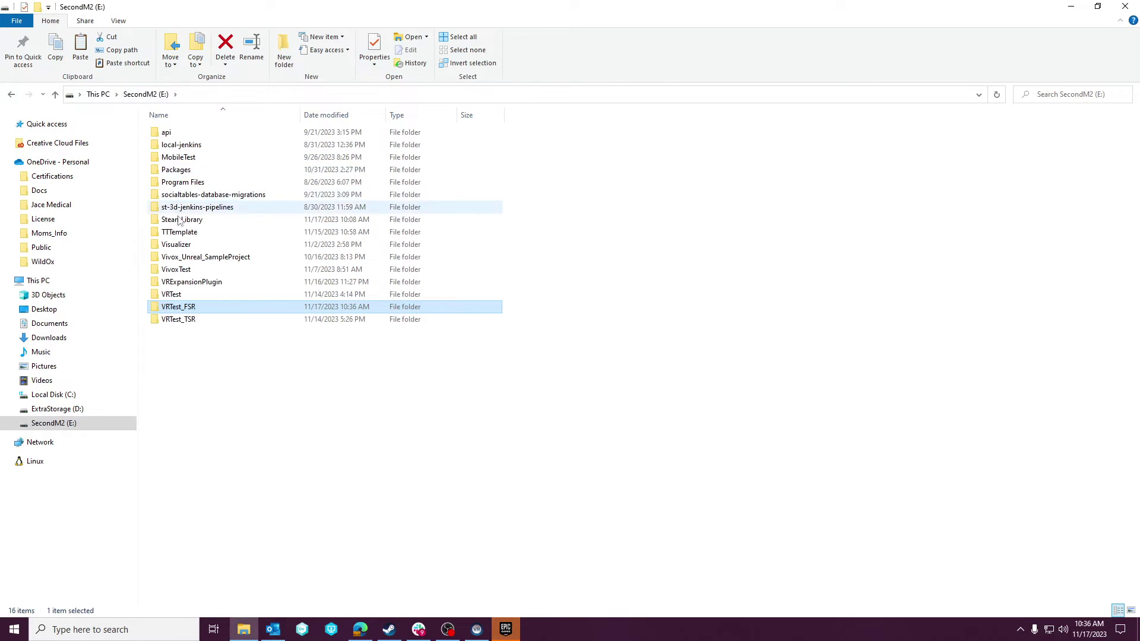
pyautogui.doubleClick(171, 293)
pyautogui.doubleClick(172, 209)
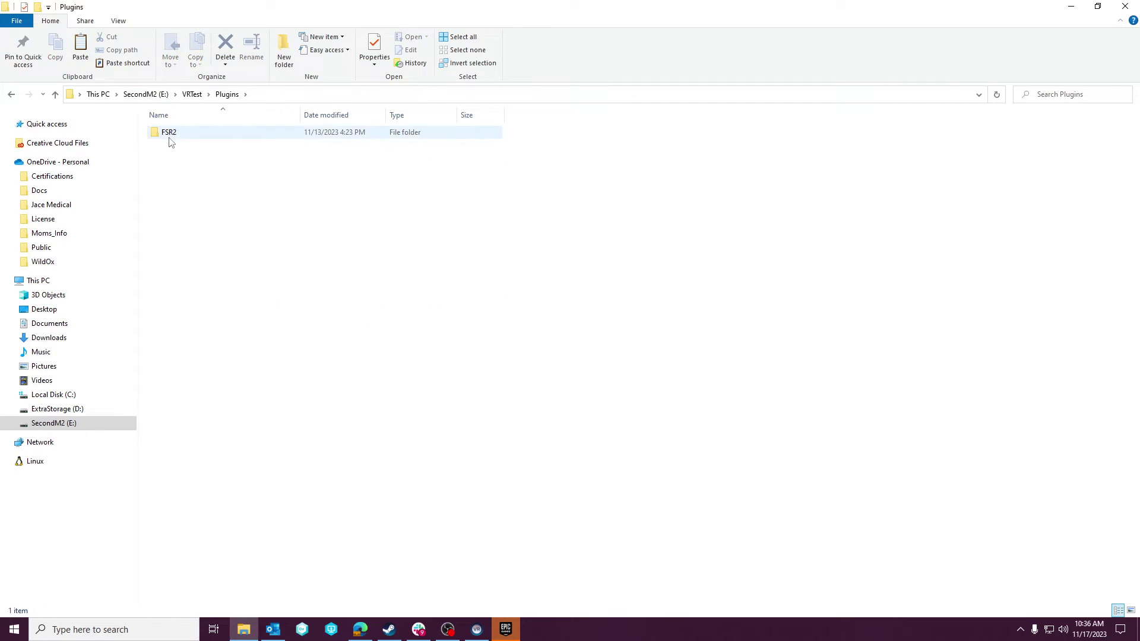
pyautogui.rightClick(169, 136)
pyautogui.click(202, 450)
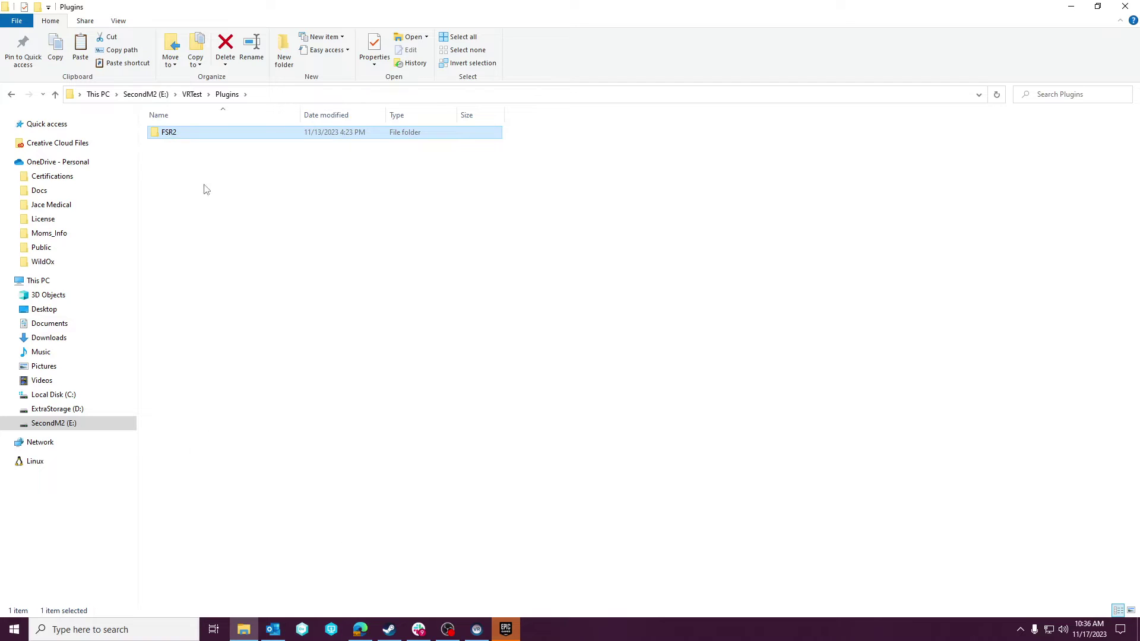
# Step: Paste the copied FSR2 folder into the Plugins folder of the VRTest_FSR project
pyautogui.click(190, 95)
pyautogui.click(146, 95)
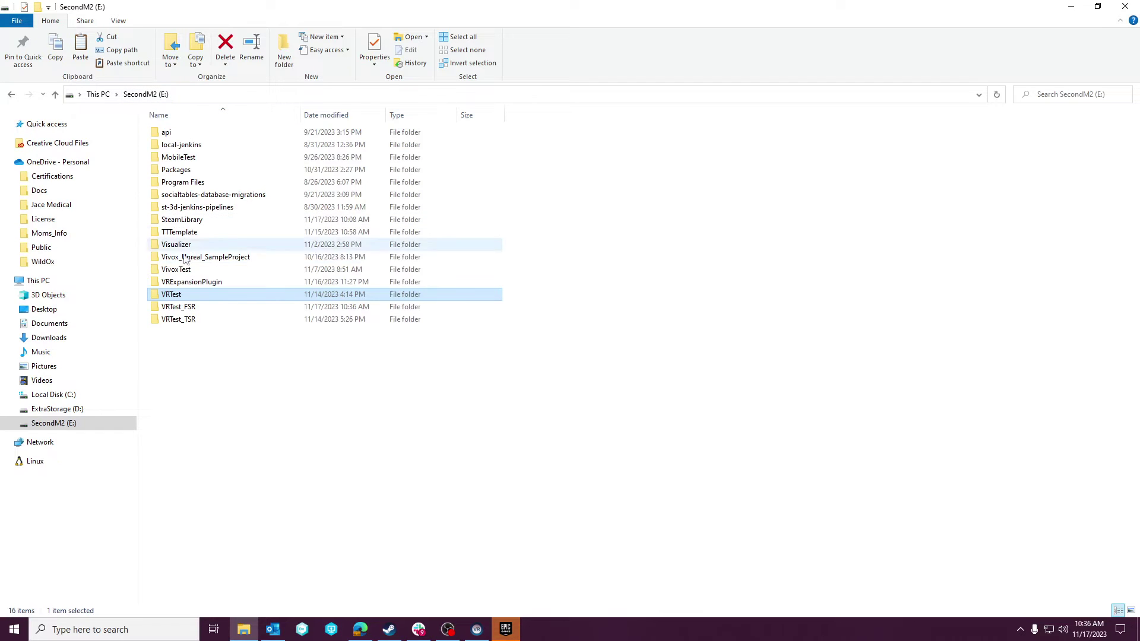
pyautogui.doubleClick(174, 306)
pyautogui.doubleClick(171, 182)
pyautogui.rightClick(175, 177)
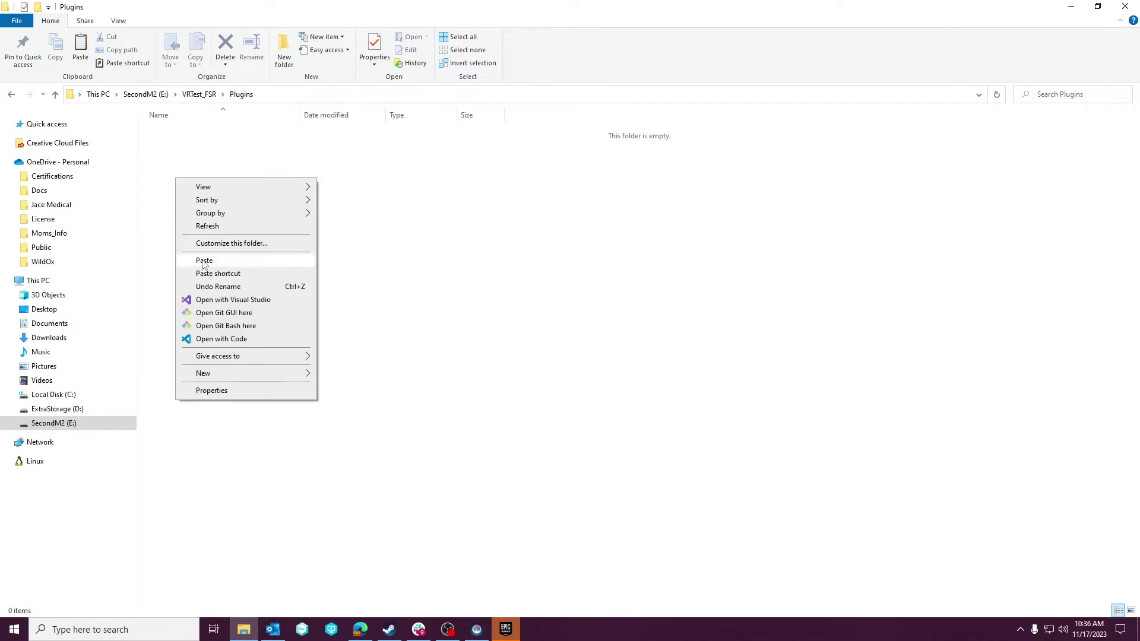
pyautogui.click(202, 261)
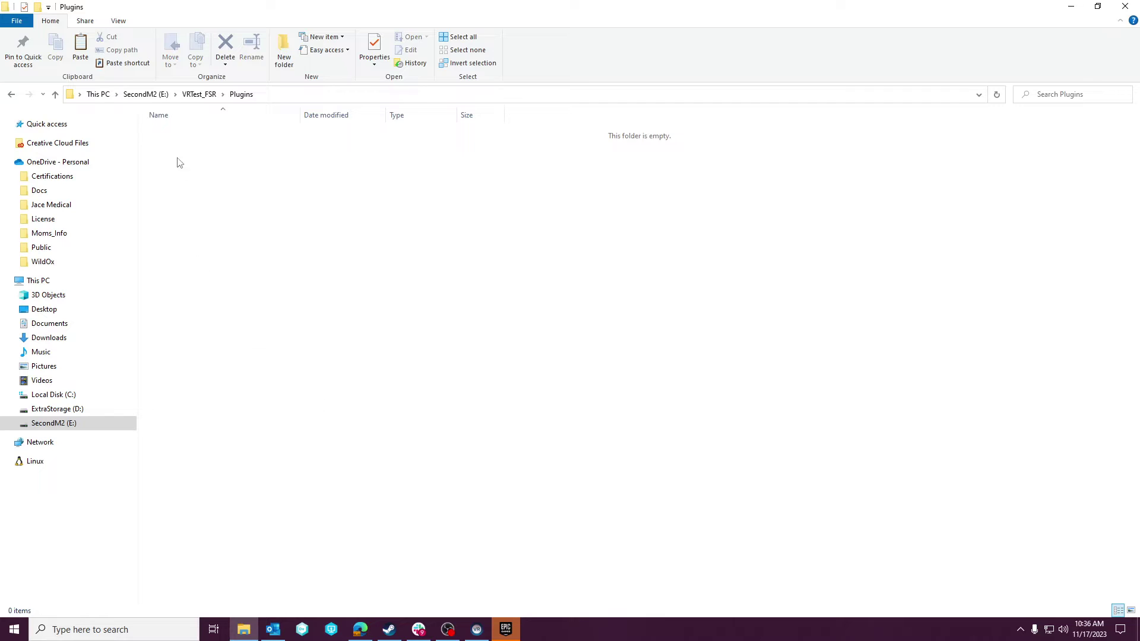
# Step: Open VRTest_FSR.uproject in Unreal Editor and dismiss the notification about new plugins
pyautogui.click(197, 95)
pyautogui.click(177, 210)
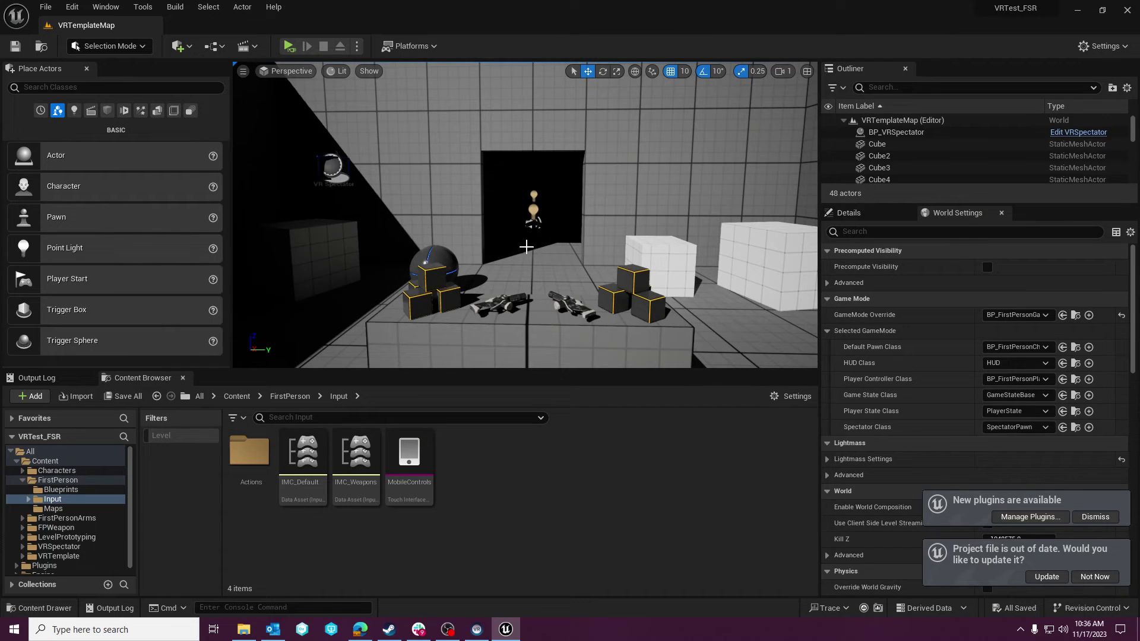
pyautogui.click(1095, 517)
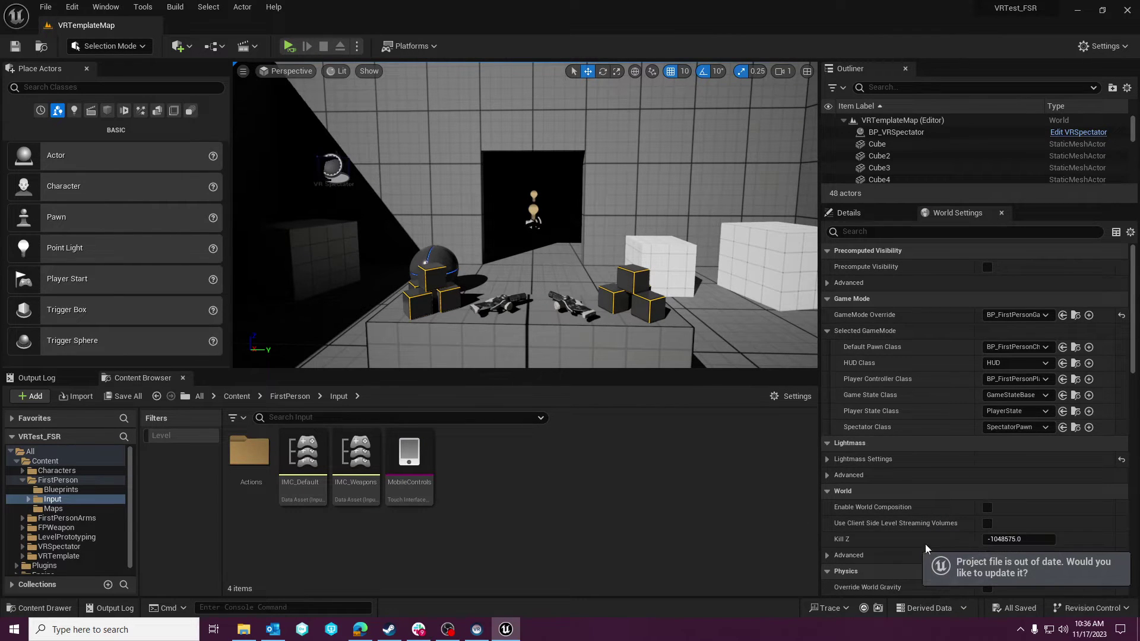
# Step: Search the project's plugin list for "fsr" to check whether FSR 2.2 is enabled, and close the list
pyautogui.click(72, 7)
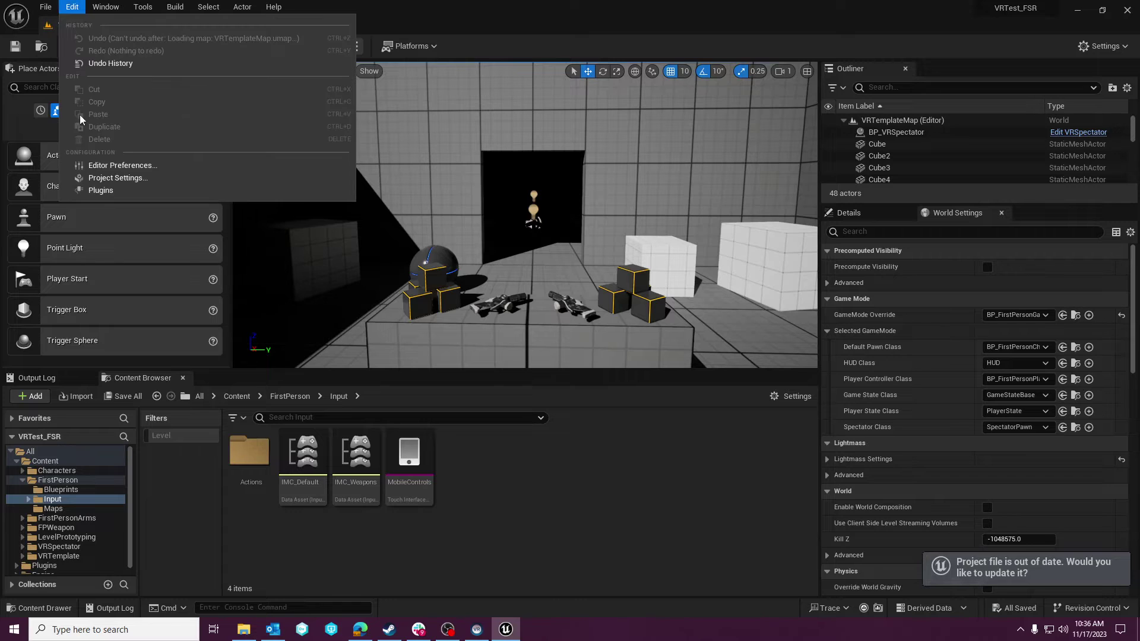
pyautogui.click(104, 187)
pyautogui.scroll(-5, 118, 294)
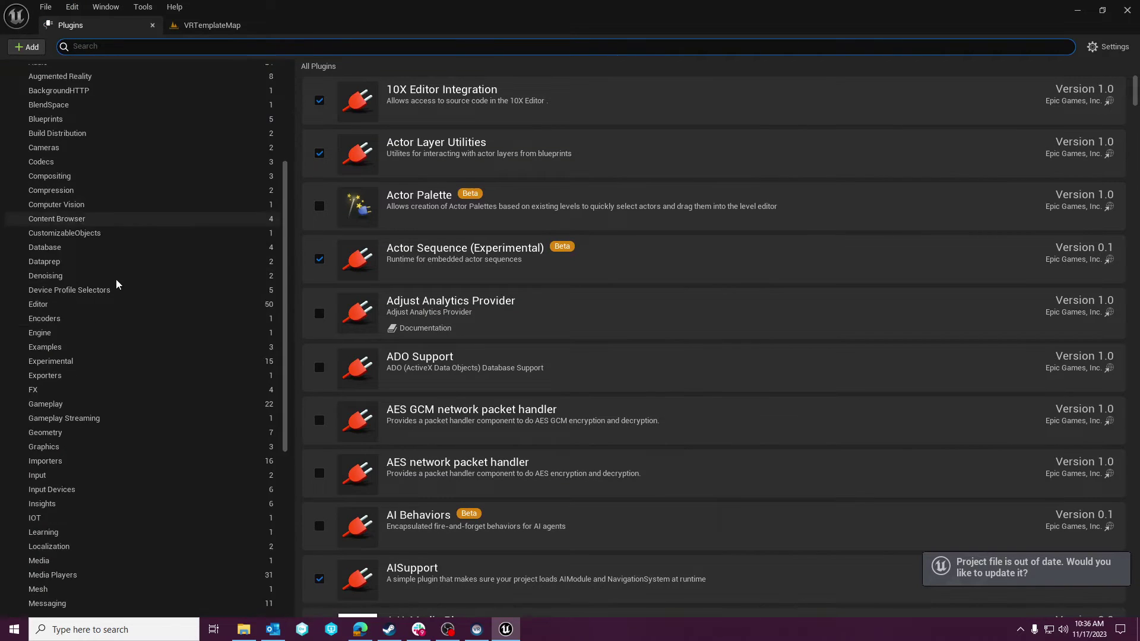
pyautogui.scroll(-3, 122, 309)
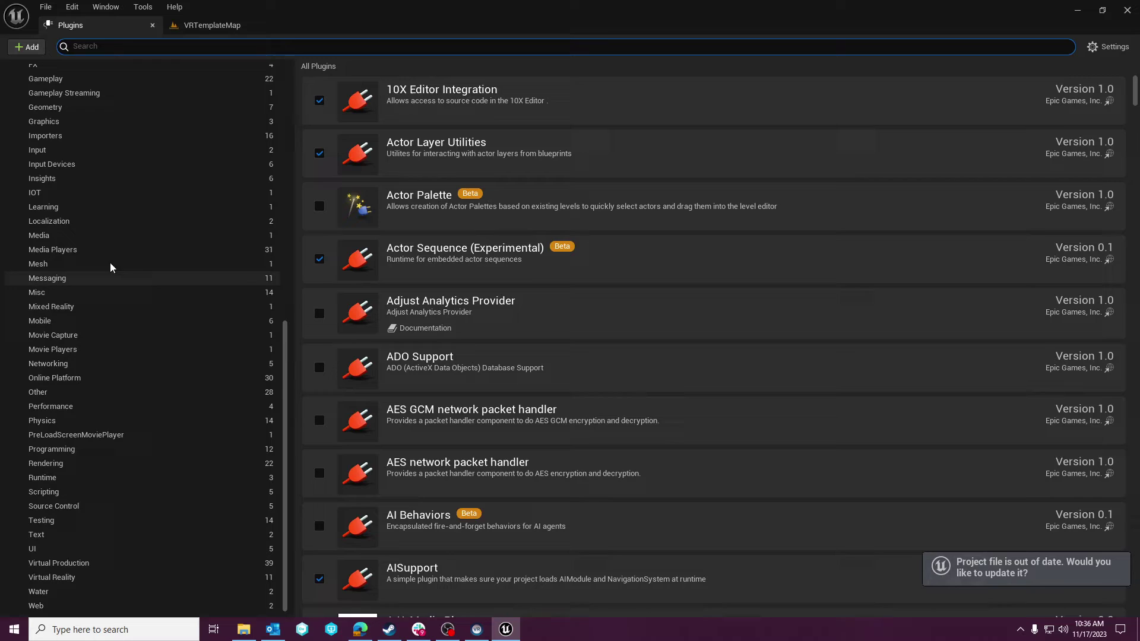
pyautogui.click(155, 46)
pyautogui.write('fsr')
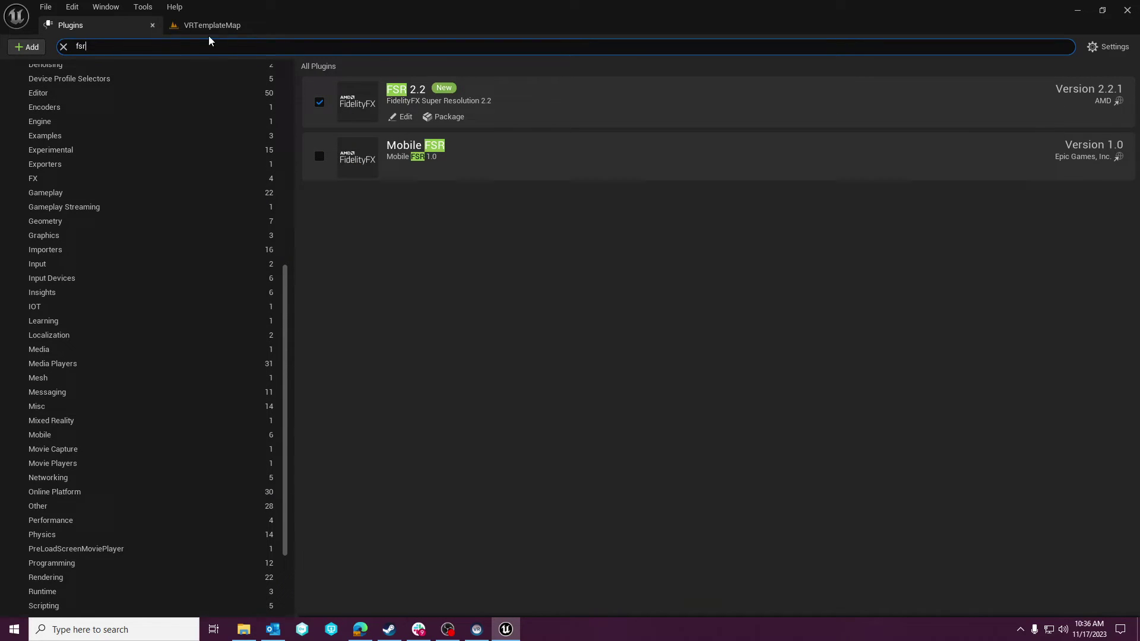
pyautogui.click(153, 26)
# Step: Search the project settings for "anti" to check the default Anti-Aliasing Method, and close the settings
pyautogui.click(72, 7)
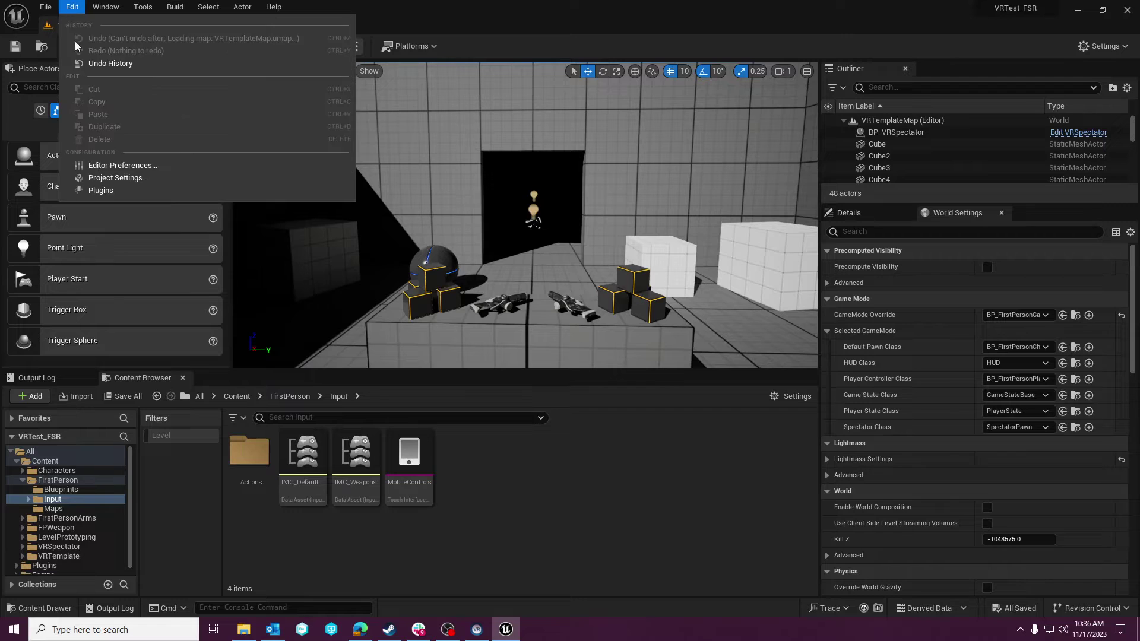
pyautogui.click(104, 182)
pyautogui.click(290, 53)
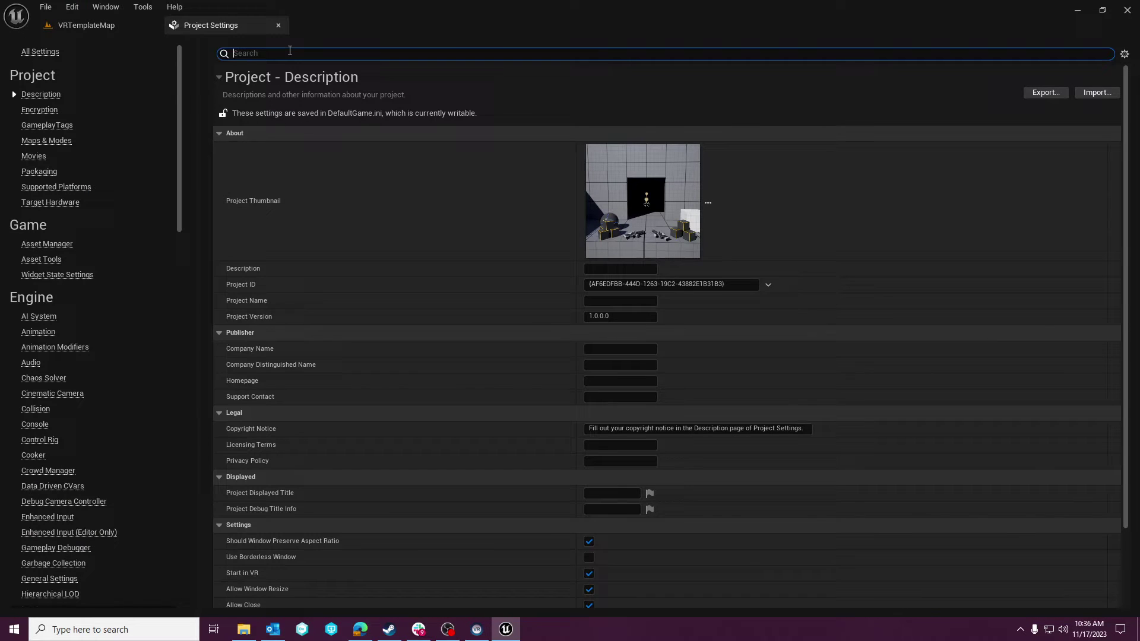
pyautogui.write('anti')
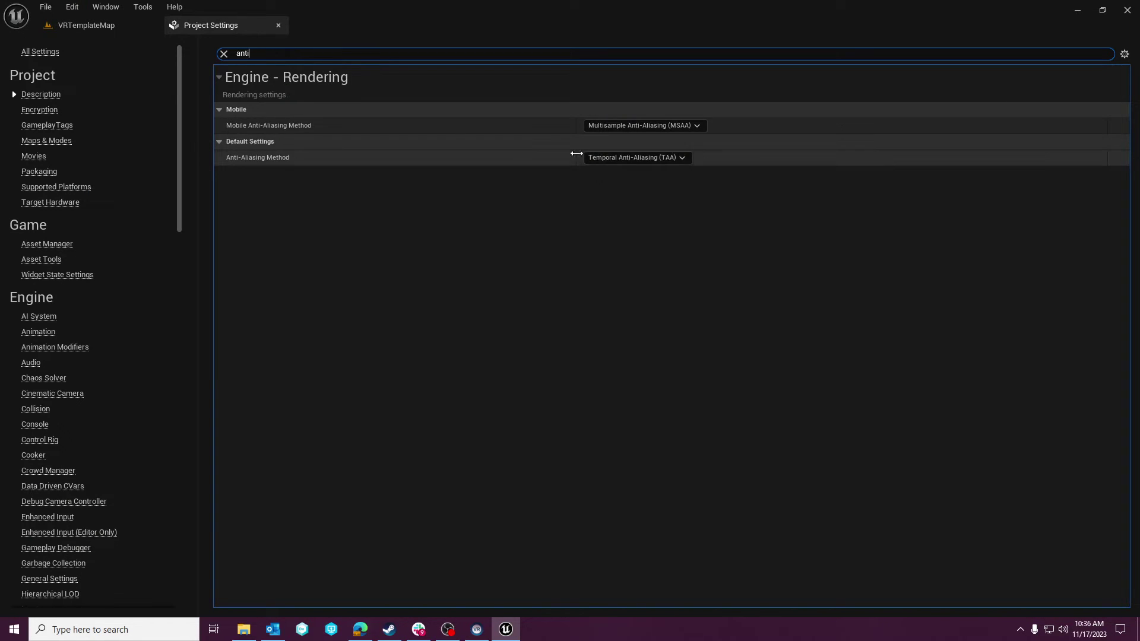
pyautogui.click(278, 27)
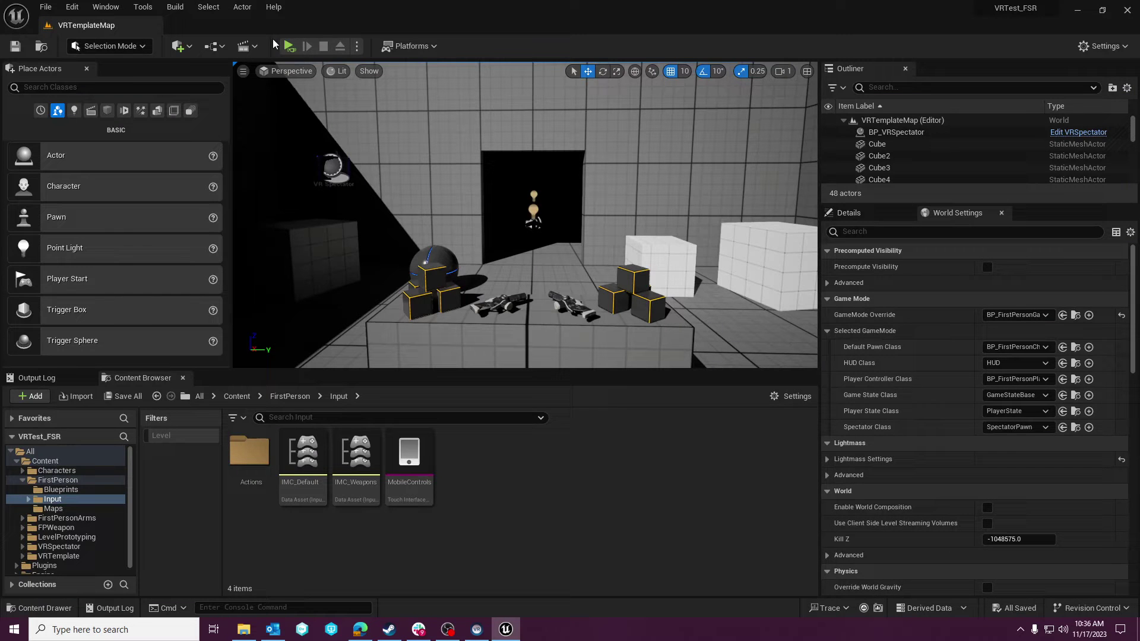
# Step: Find the Console Variables Editor plugin by searching for "cvar", enable it despite its beta status, and restart the editor
pyautogui.click(72, 7)
pyautogui.click(128, 187)
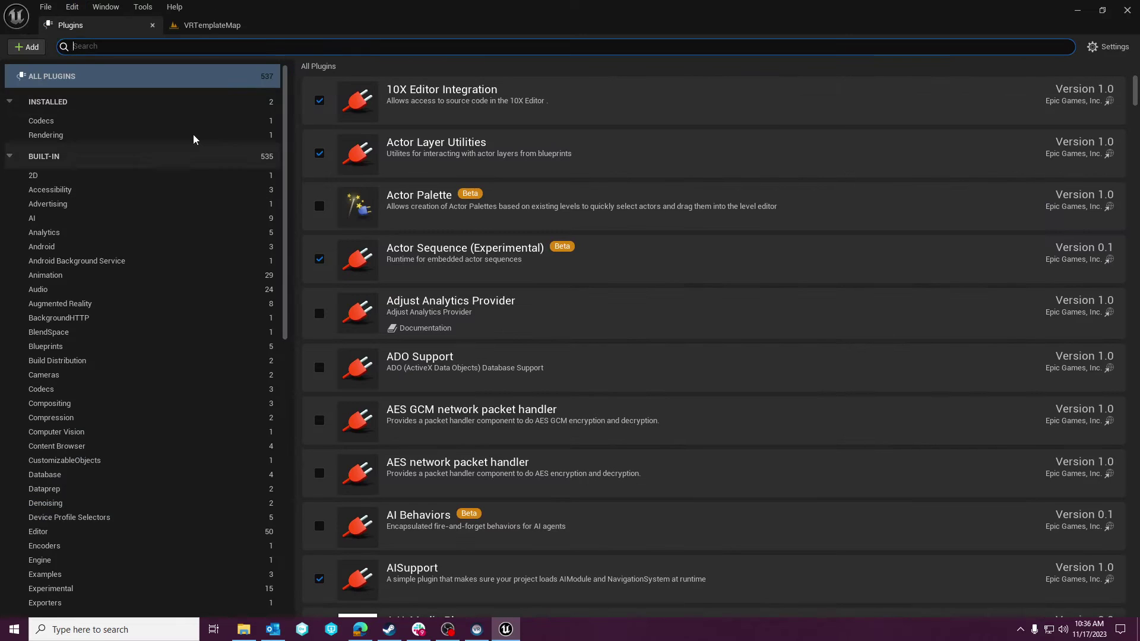
pyautogui.click(180, 47)
pyautogui.write('cvar')
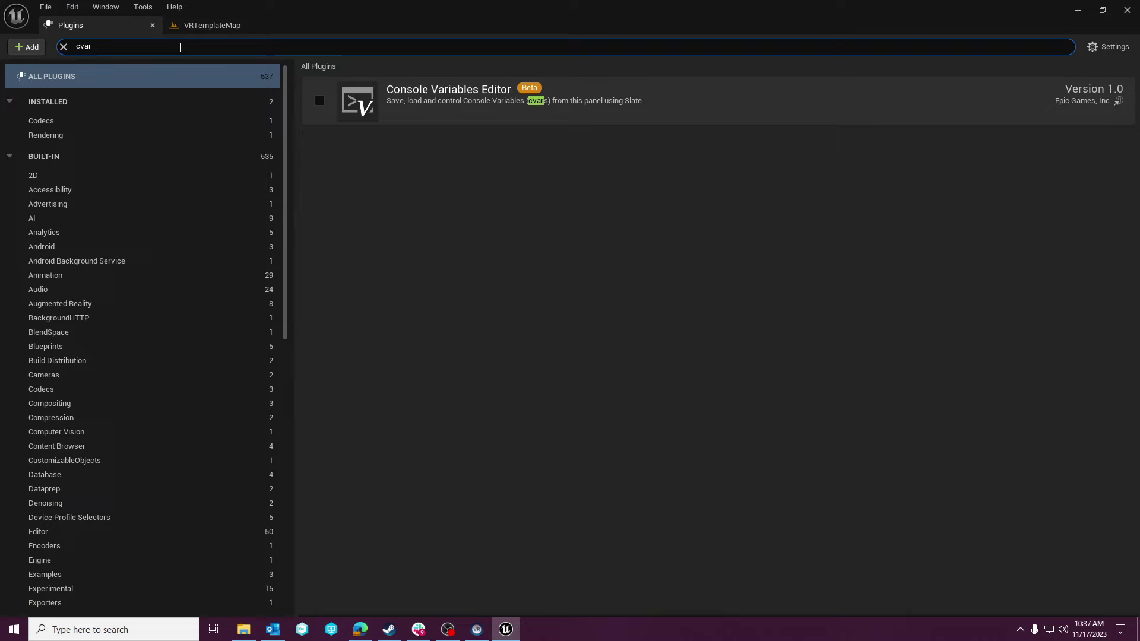
pyautogui.click(320, 101)
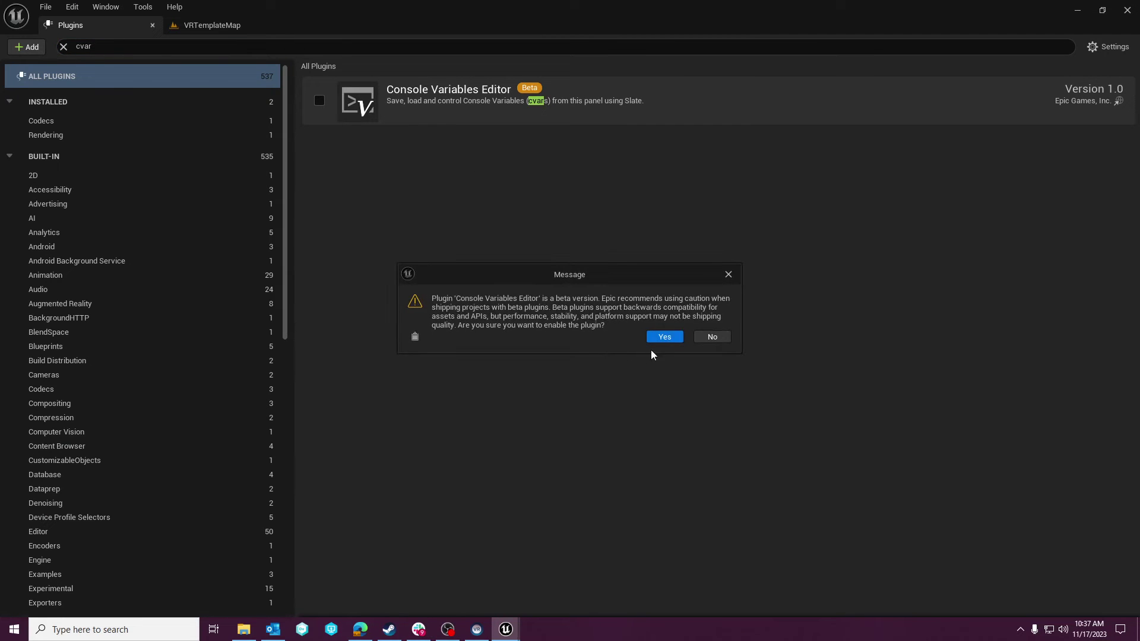
pyautogui.click(663, 337)
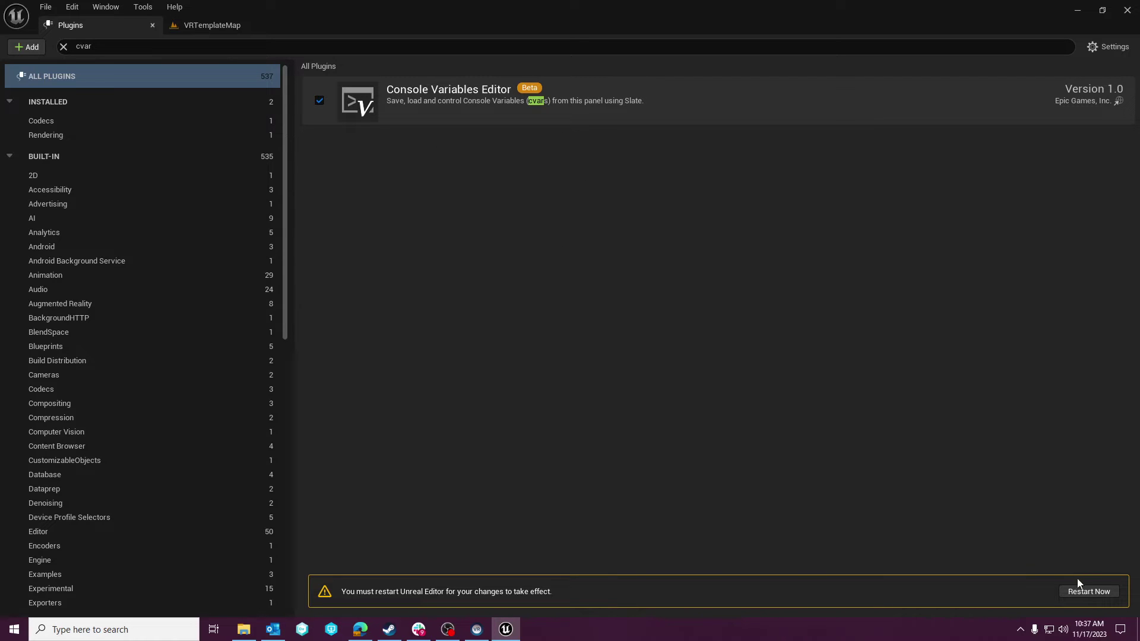
pyautogui.click(1089, 592)
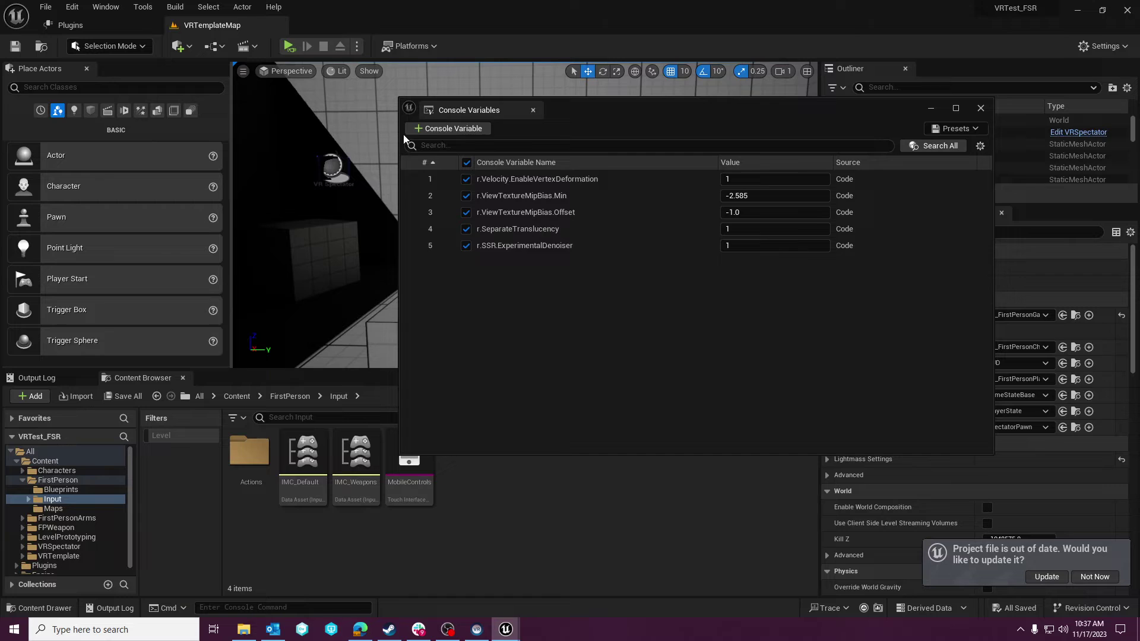
# Step: Open the FidelityFX Super Resolution 2.2 plugin settings in the project settings and move the Console Variables window off the quality options
pyautogui.click(72, 6)
pyautogui.click(123, 185)
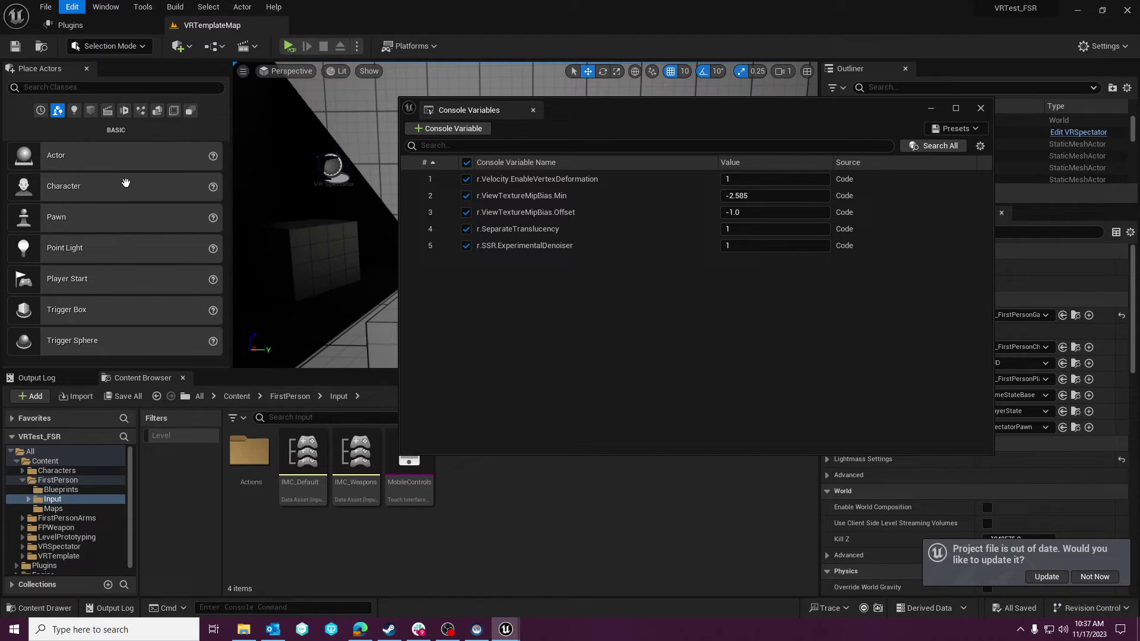
pyautogui.scroll(-15, 130, 173)
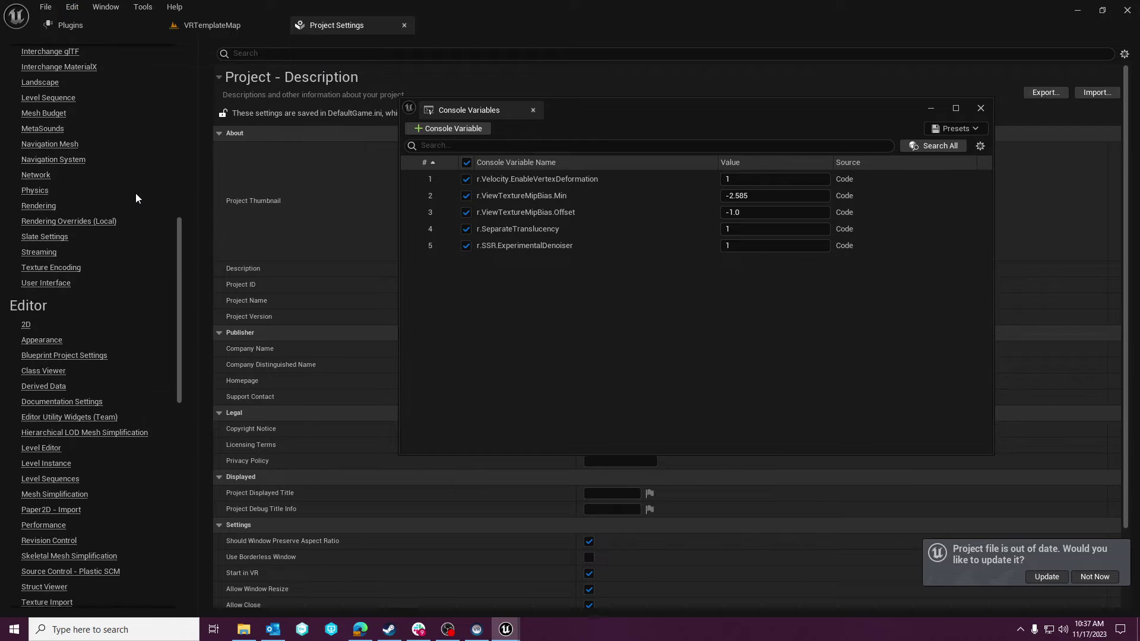
pyautogui.scroll(-10, 134, 206)
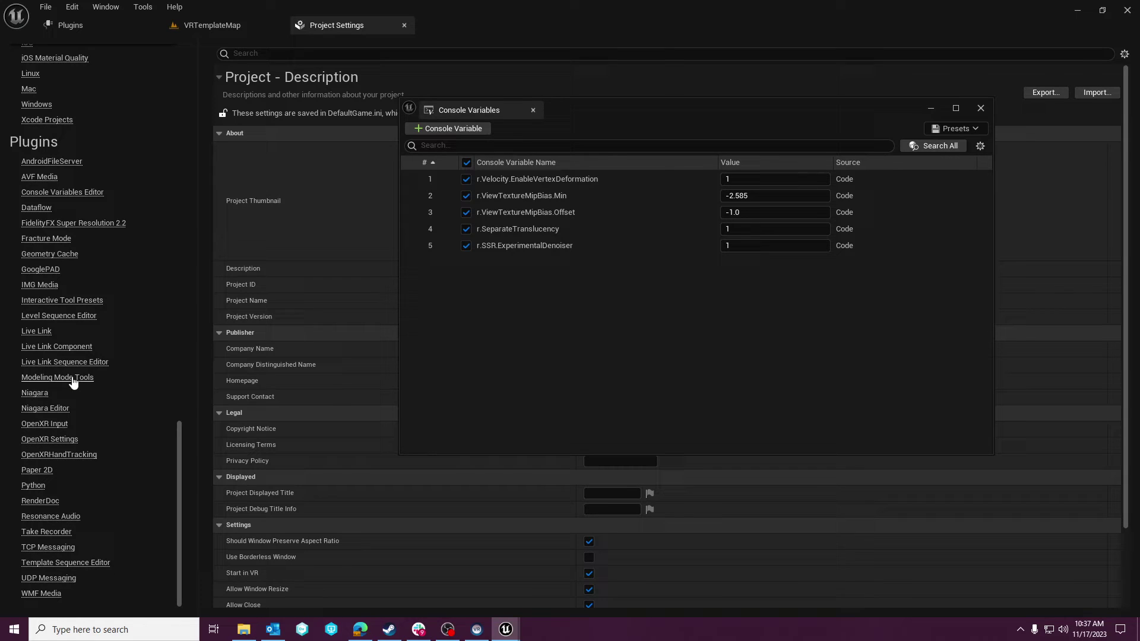
pyautogui.click(84, 222)
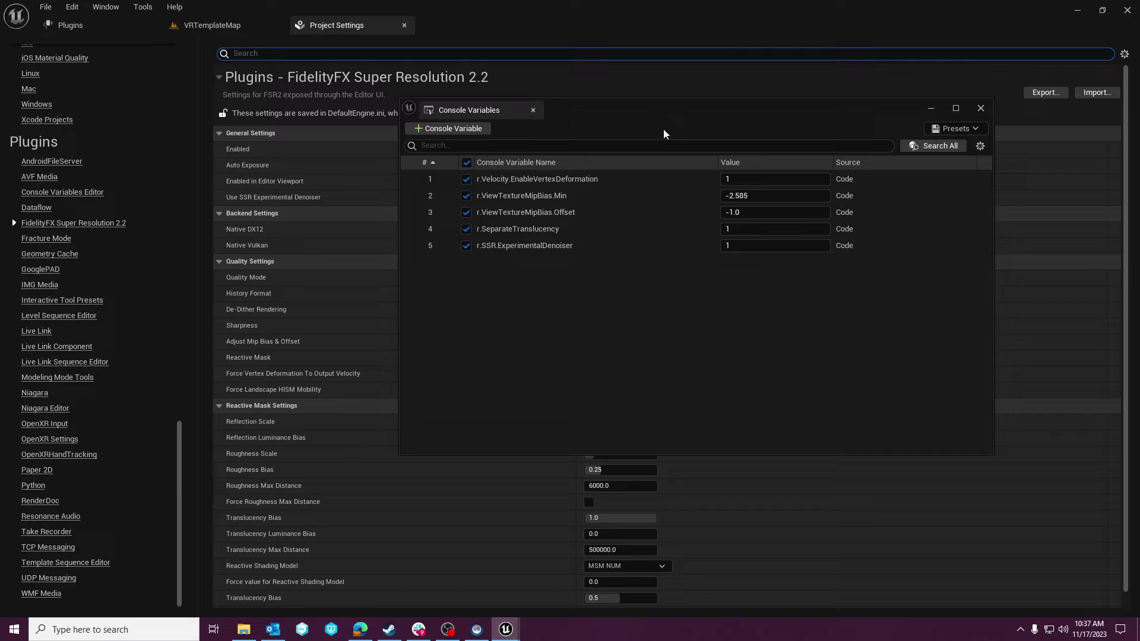
pyautogui.moveTo(667, 108); pyautogui.dragTo(640, 408)
# Step: Set the FSR 2.2 Quality Mode to Performance and the History Format to PF_FloatR11G11B10
pyautogui.click(614, 277)
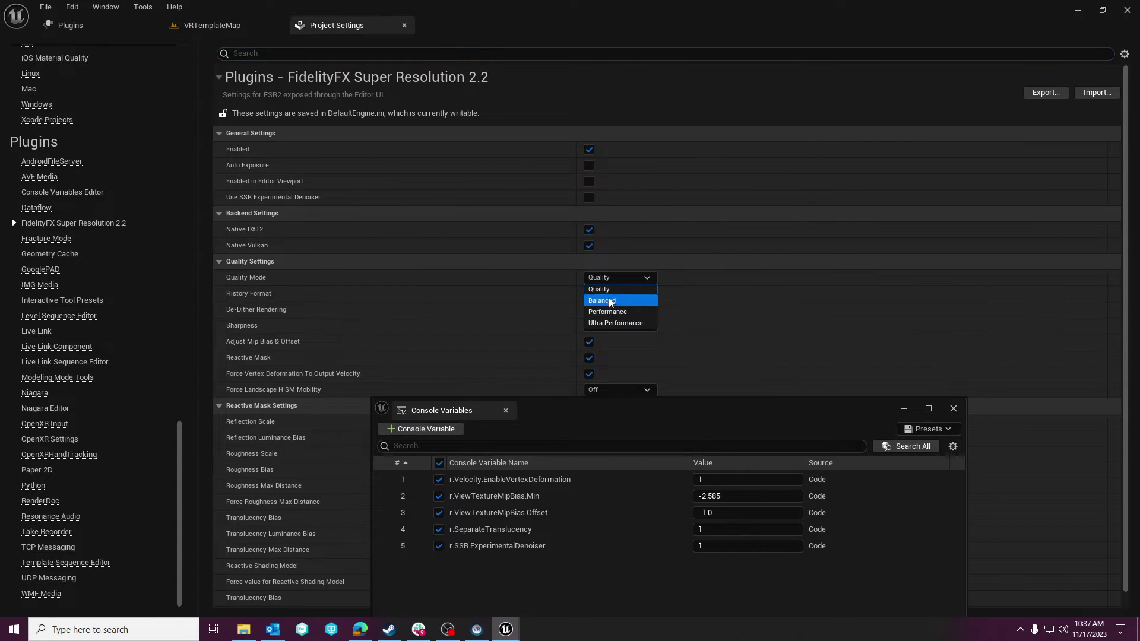
pyautogui.click(608, 312)
pyautogui.click(621, 293)
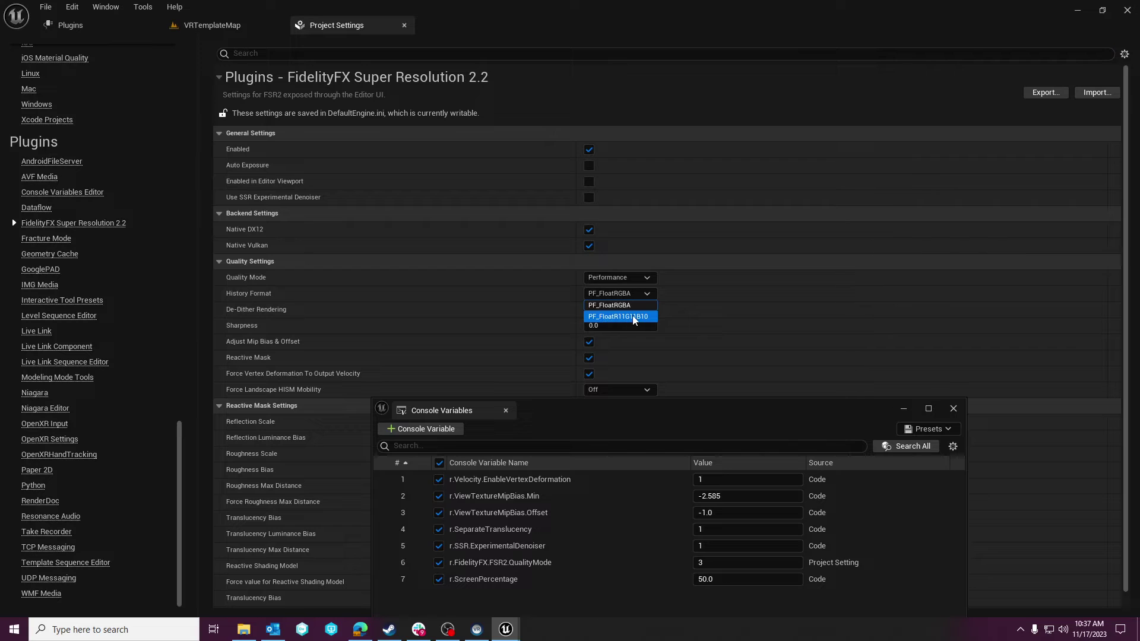
pyautogui.click(632, 315)
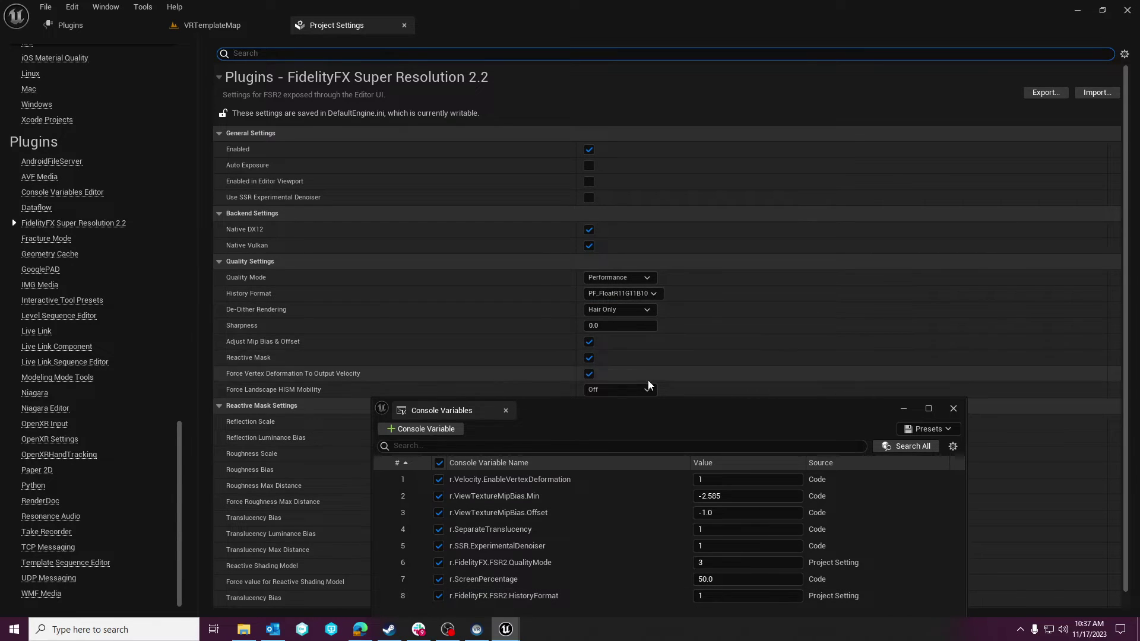
# Step: Review the variables in the Console Variables window, minimize it, and close Project Settings and Plugins to return to VRTemplateMap
pyautogui.moveTo(650, 415); pyautogui.dragTo(647, 202)
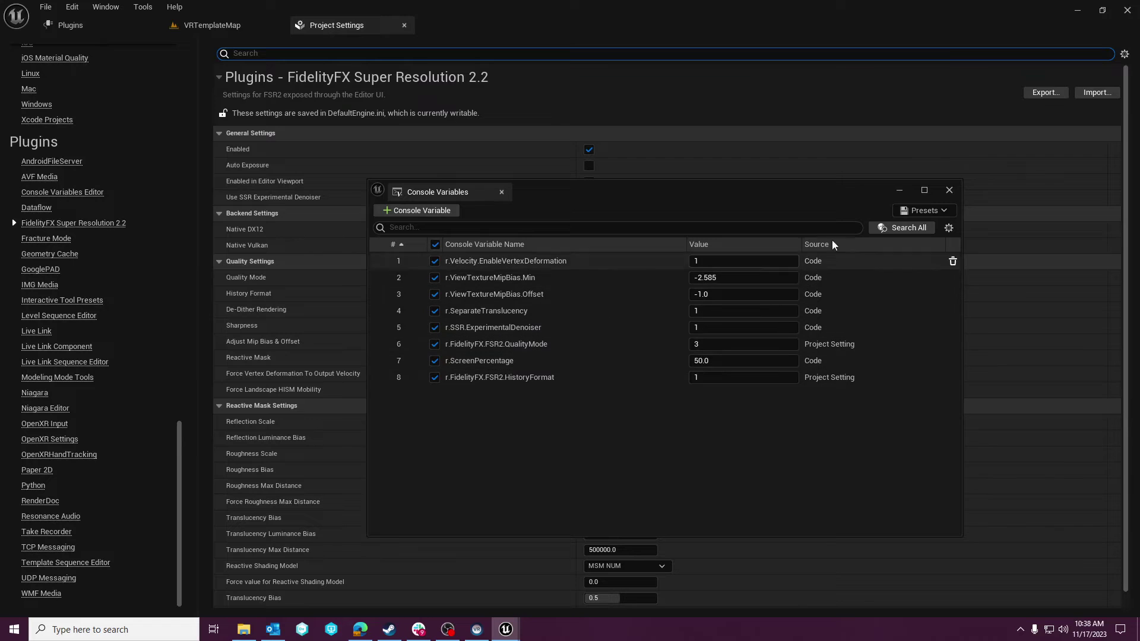
pyautogui.click(900, 190)
pyautogui.click(50, 24)
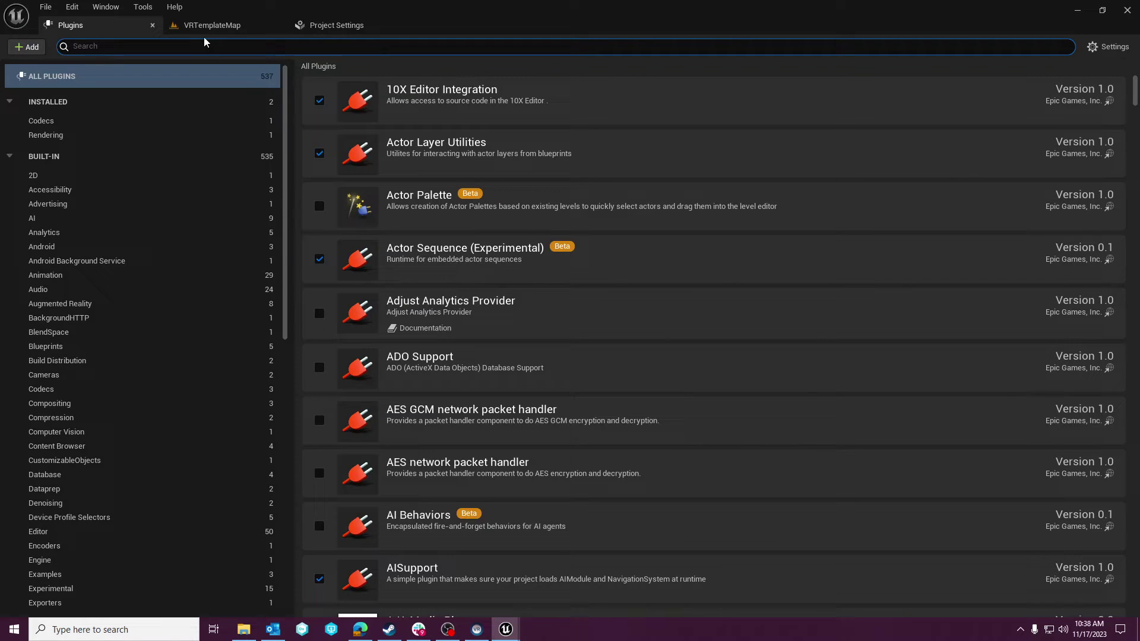
pyautogui.click(203, 25)
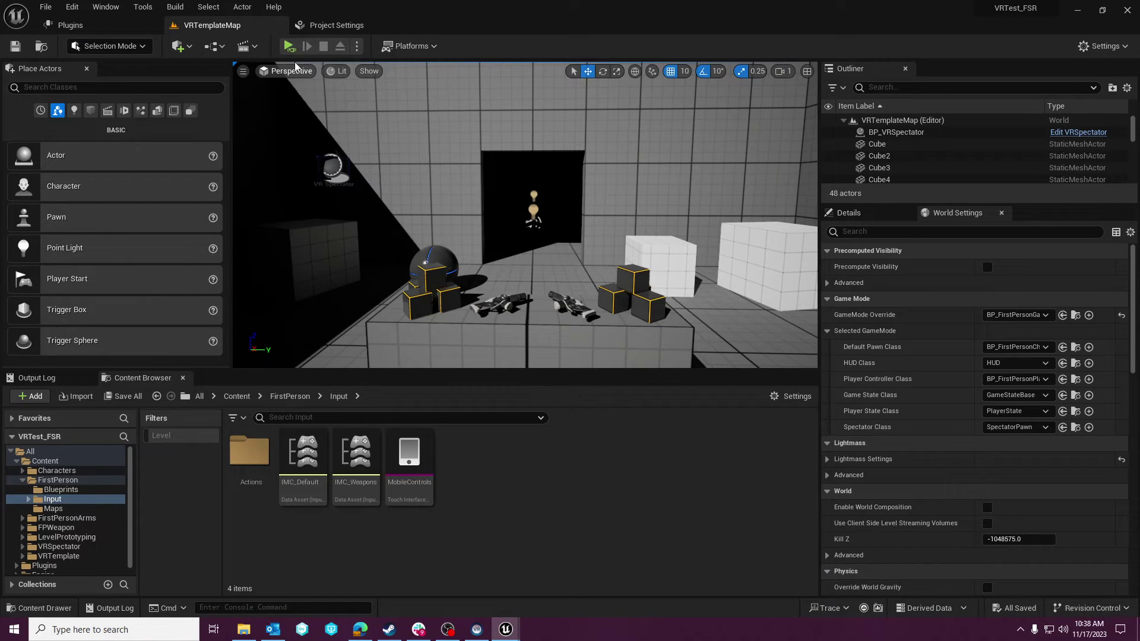
pyautogui.click(329, 25)
pyautogui.click(399, 25)
pyautogui.click(134, 27)
pyautogui.click(153, 26)
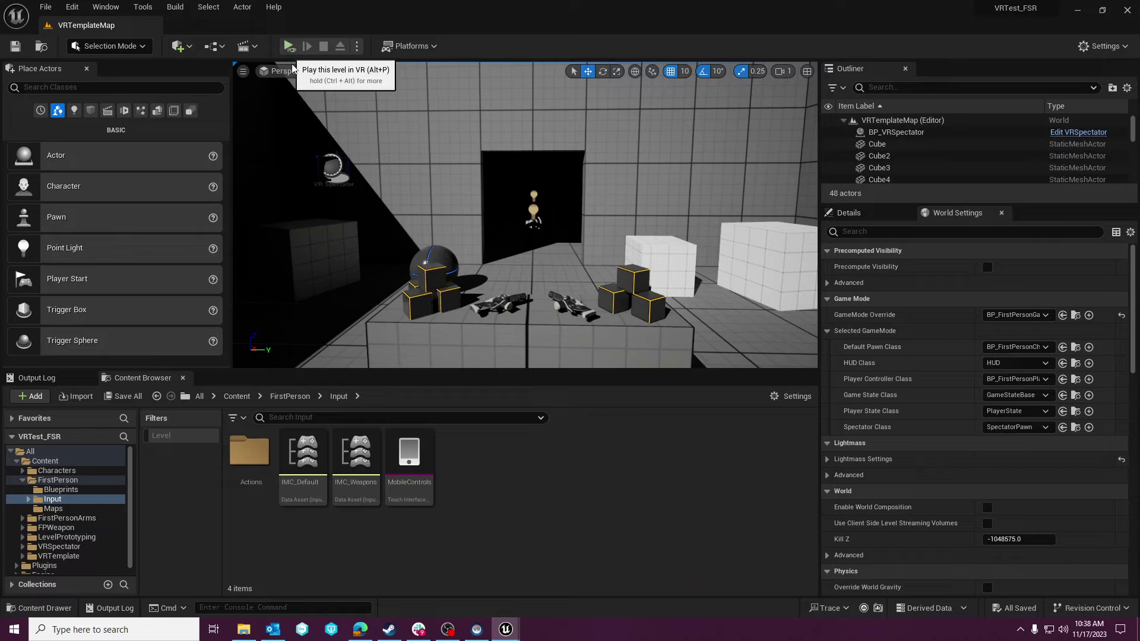
# Step: Set the FidelityFX Super Resolution 2.2 plugin's Sharpness to 1.0 in the project settings and close them
pyautogui.moveTo(523, 264); pyautogui.dragTo(570, 318, button='right')
pyautogui.press('w')
pyautogui.press('s')
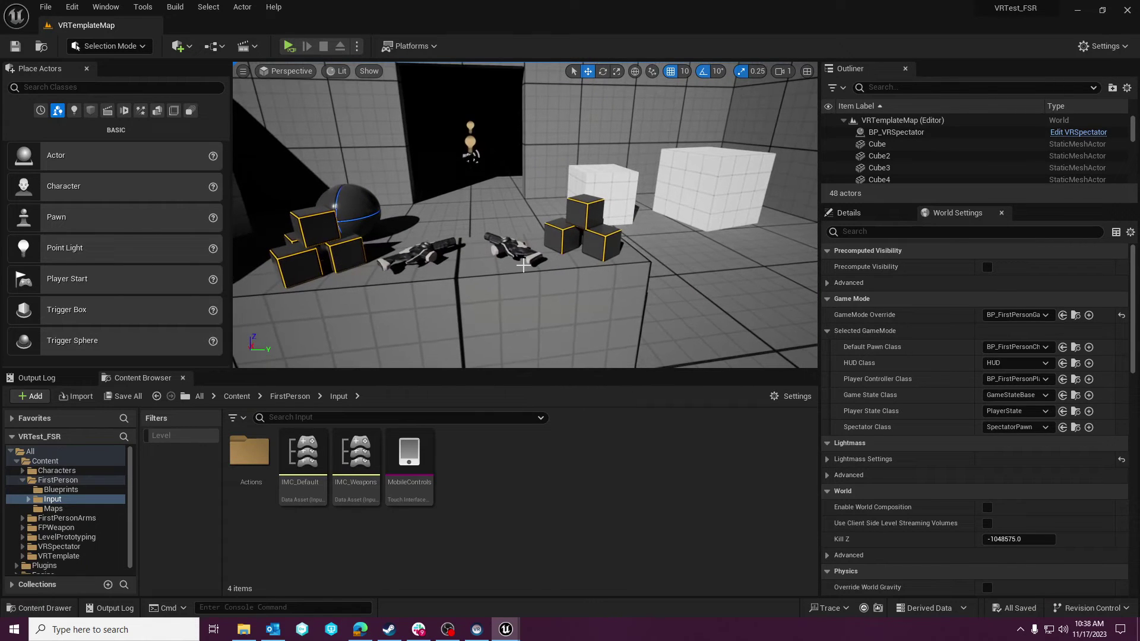
pyautogui.click(45, 7)
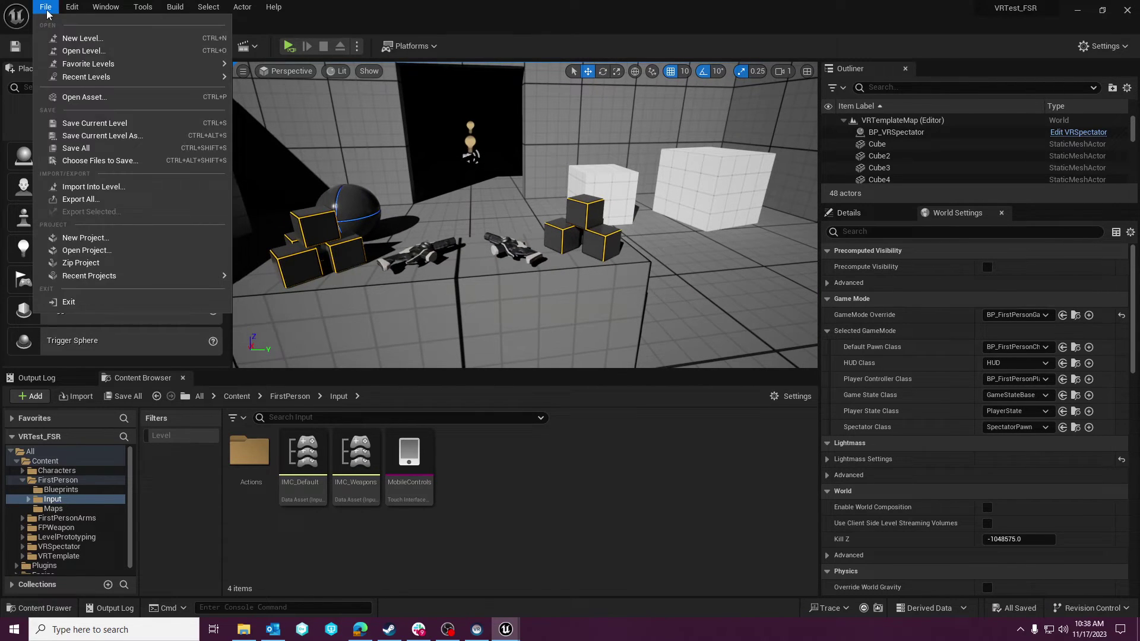
pyautogui.moveTo(72, 7)
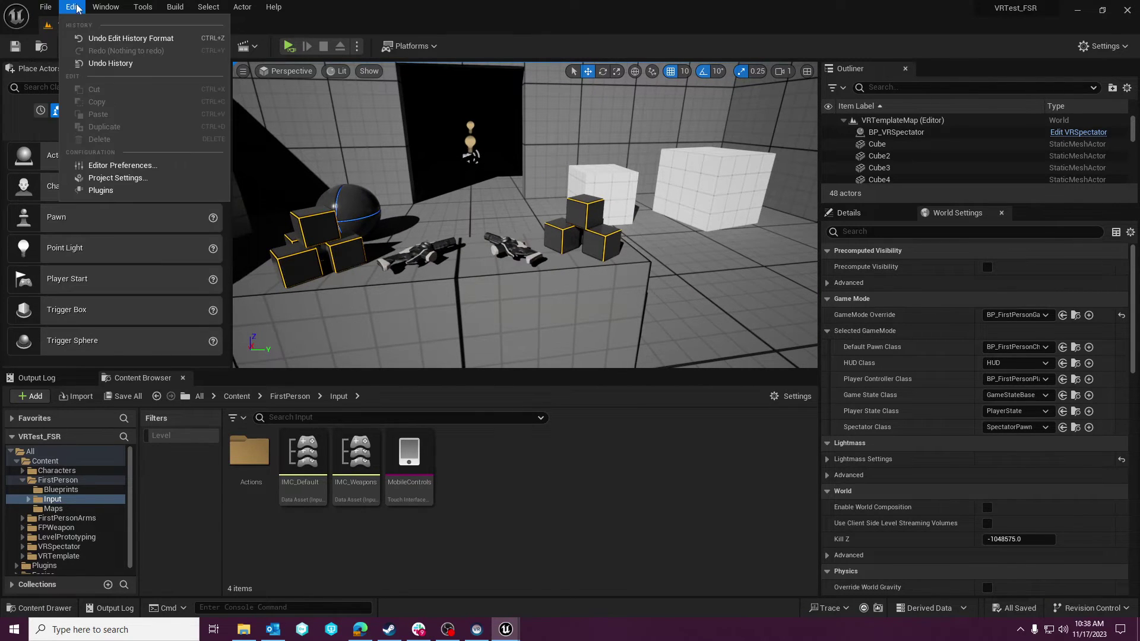
pyautogui.click(108, 180)
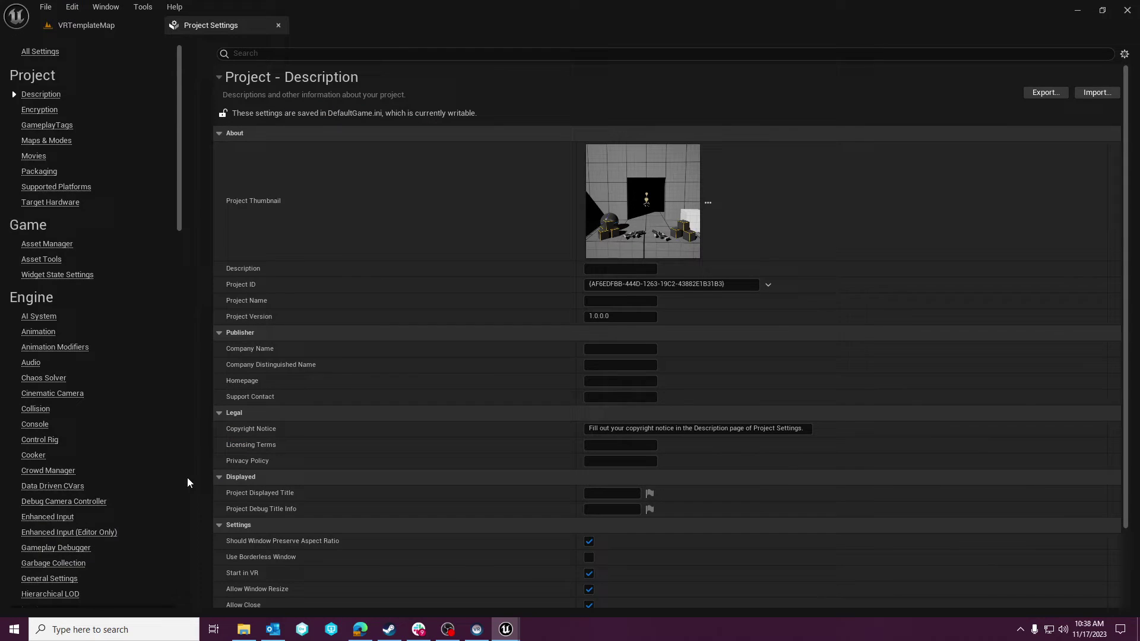
pyautogui.scroll(-15, 171, 482)
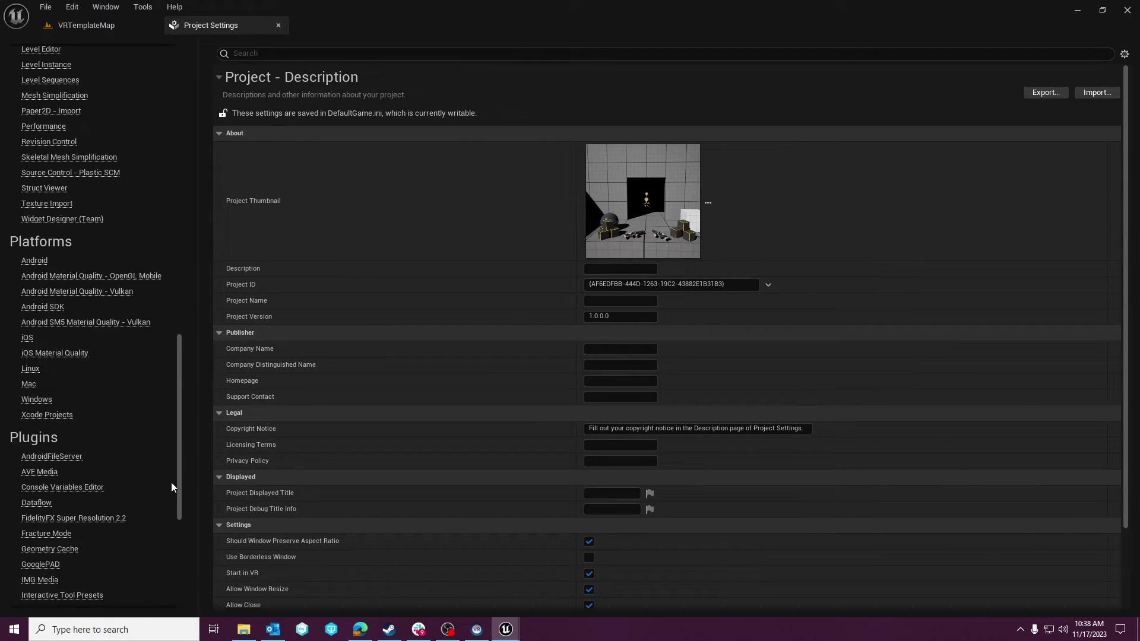
pyautogui.scroll(-5, 171, 487)
pyautogui.click(74, 223)
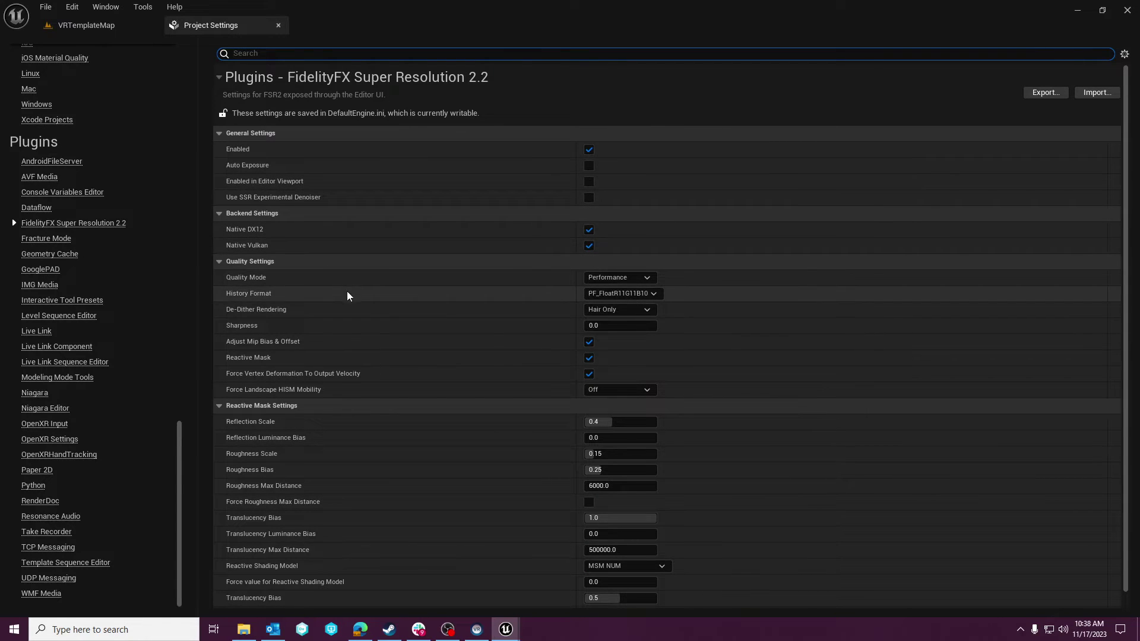
pyautogui.moveTo(611, 325); pyautogui.dragTo(657, 326)
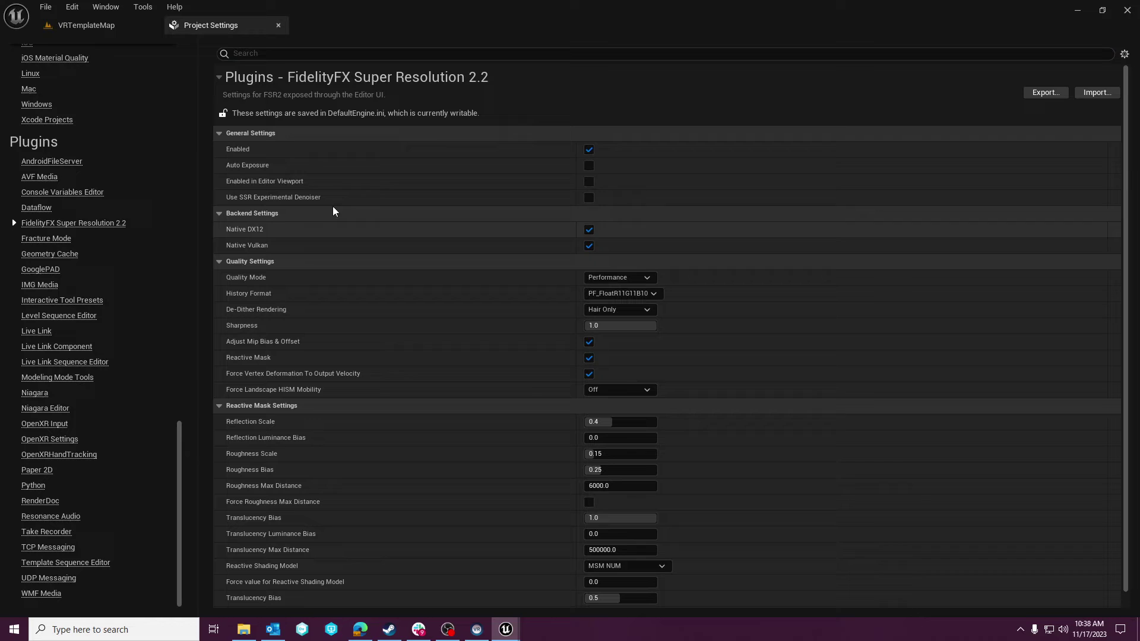
pyautogui.click(278, 25)
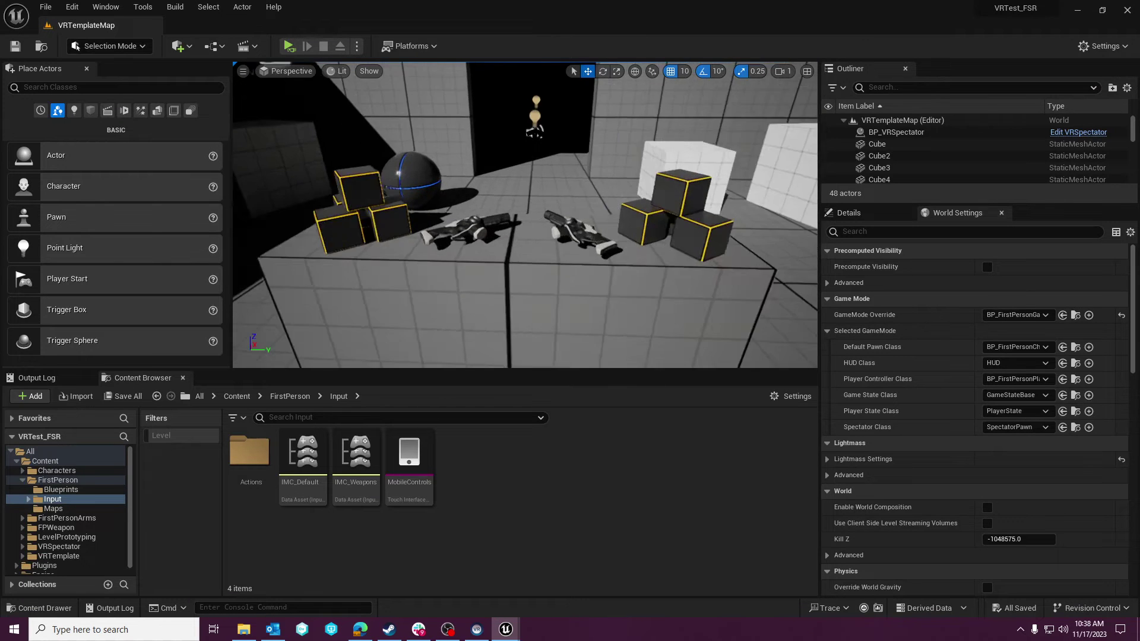
# Step: Turn on Enabled in Editor Viewport in the FidelityFX Super Resolution 2.2 project settings, and return to the level
pyautogui.moveTo(416, 267); pyautogui.dragTo(454, 243, button='right')
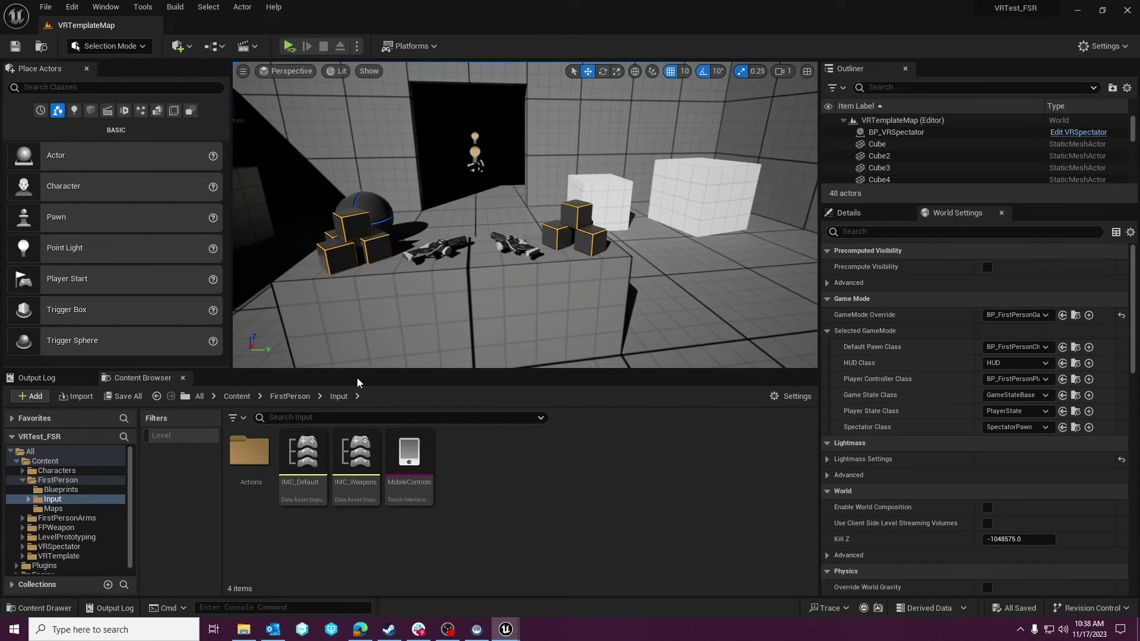
pyautogui.click(63, 8)
pyautogui.click(196, 177)
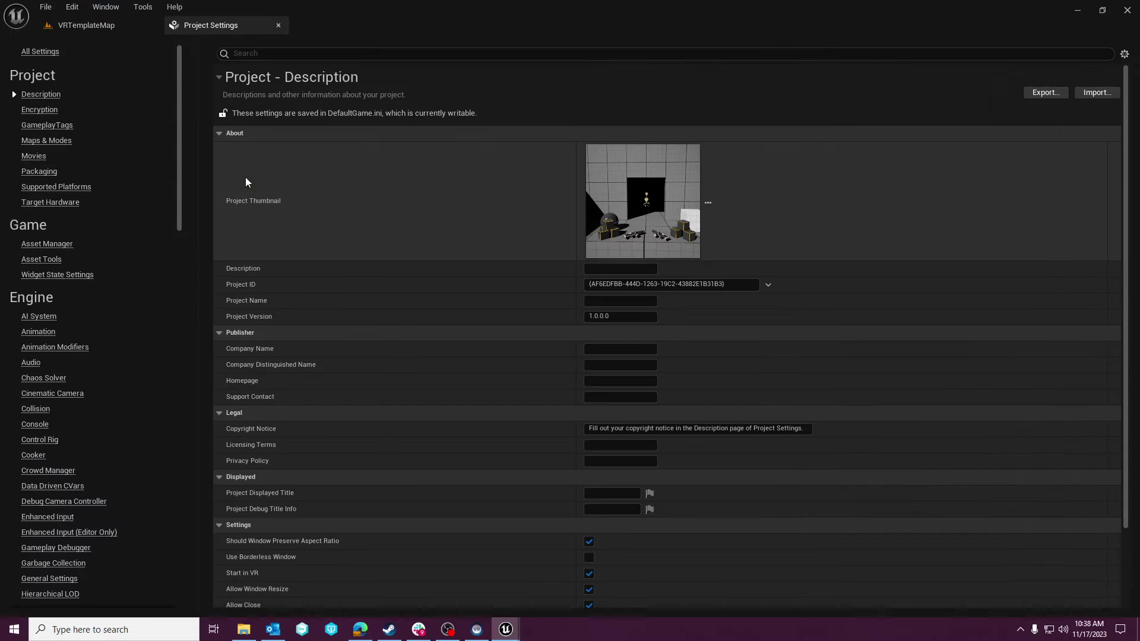
pyautogui.scroll(-4, 83, 279)
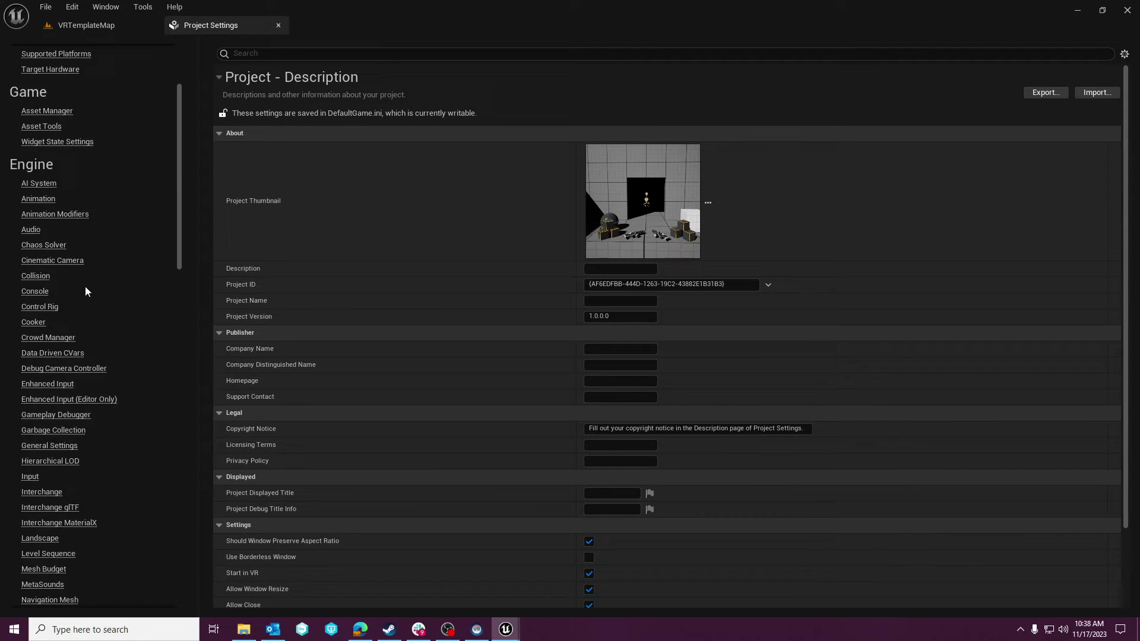
pyautogui.scroll(-20, 144, 302)
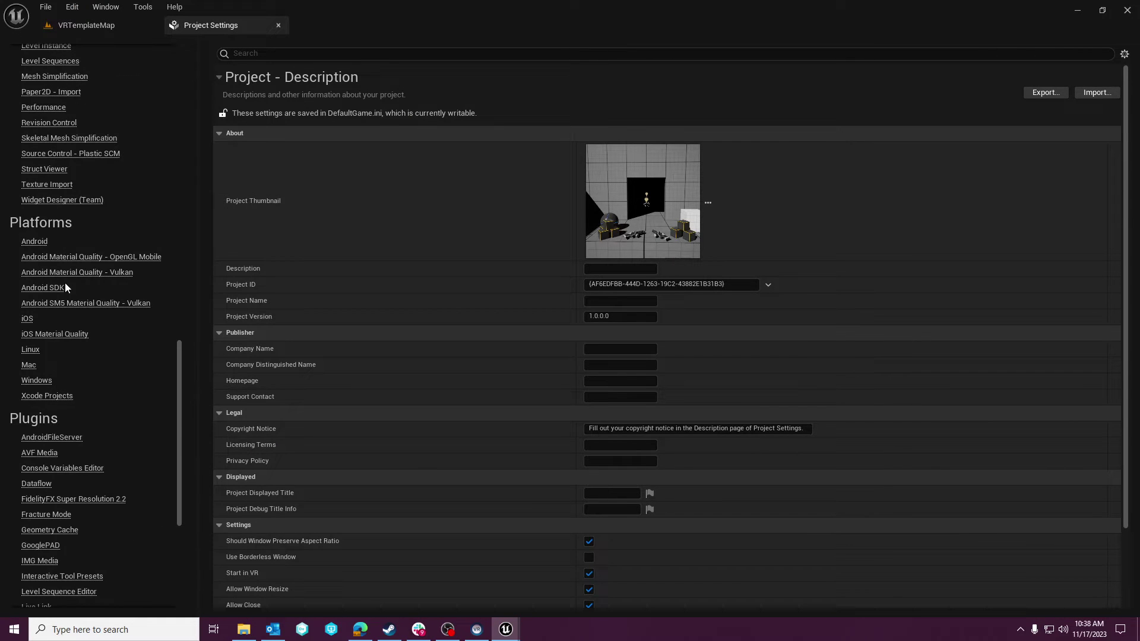
pyautogui.scroll(-8, 68, 291)
pyautogui.click(85, 253)
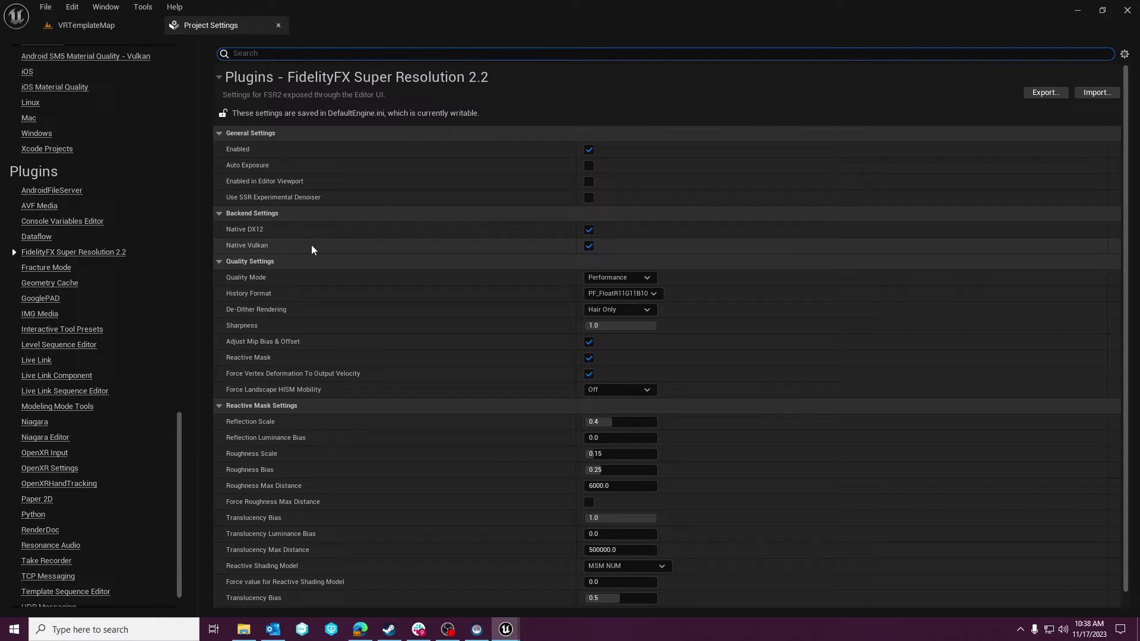
pyautogui.click(589, 181)
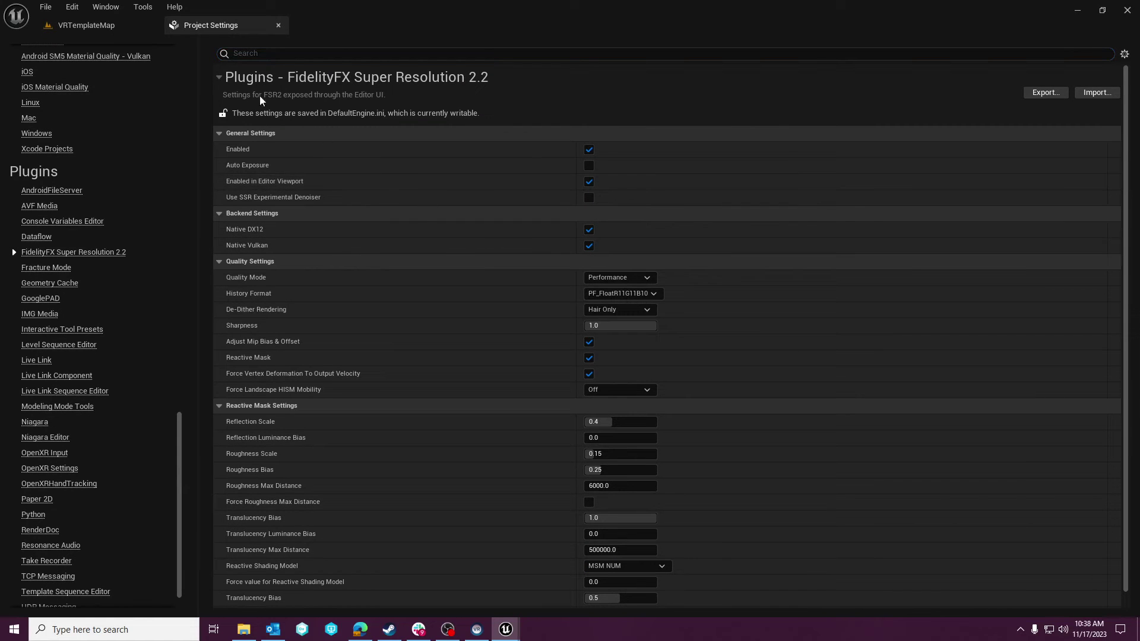
pyautogui.click(278, 25)
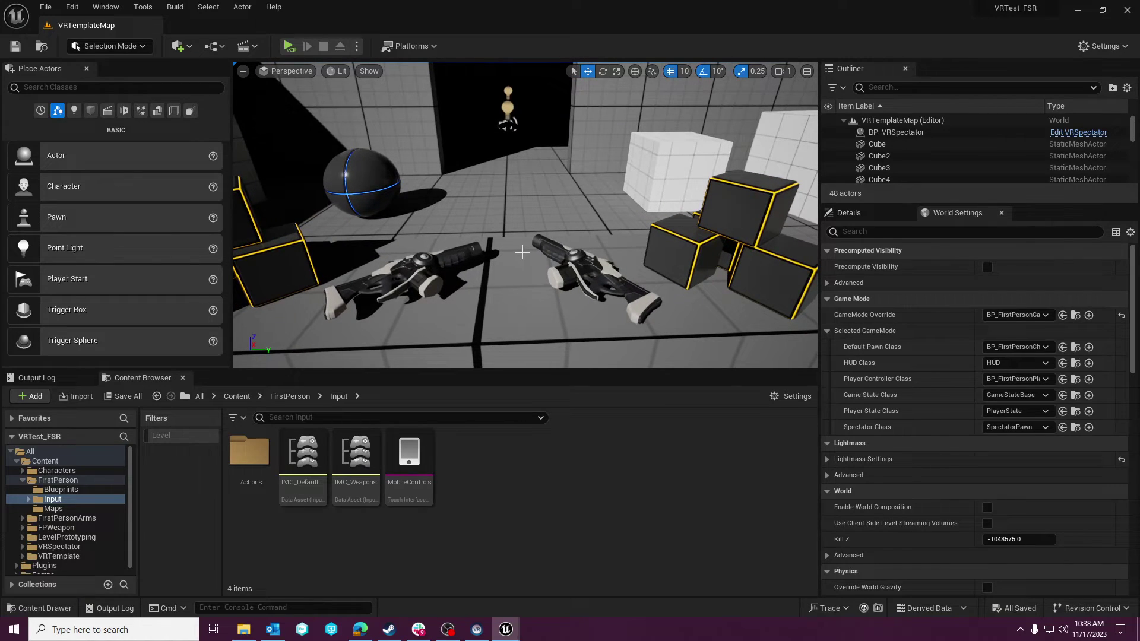
# Step: Examine the table, cubes and pistols in the full-screen editor viewport, and restore the normal layout
pyautogui.press('F11')
pyautogui.scroll(-5, 522, 253)
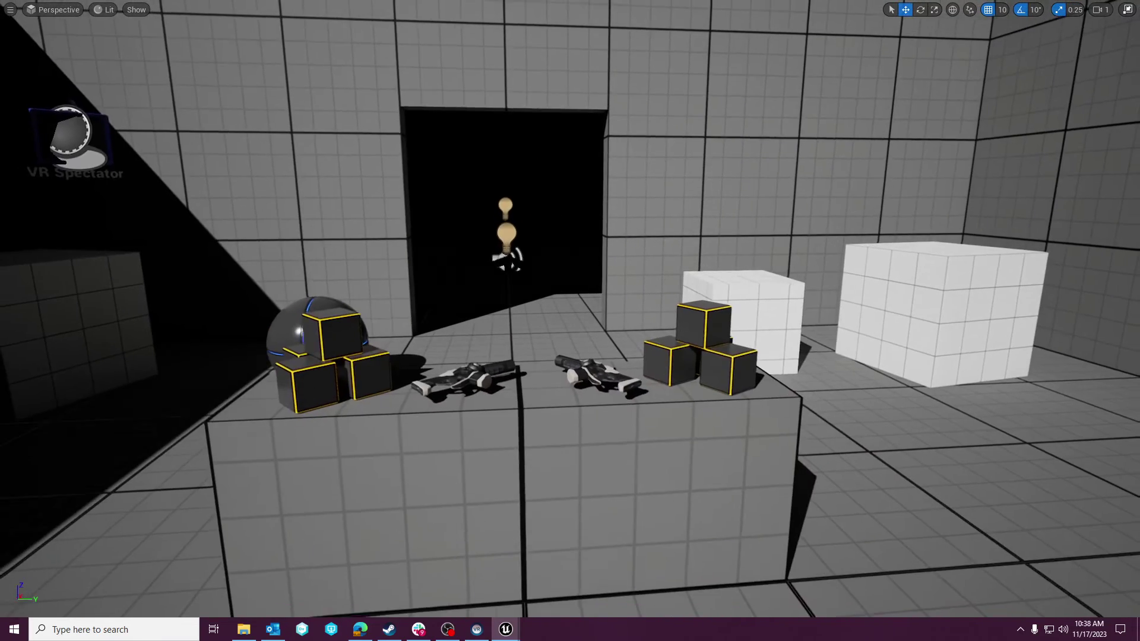
pyautogui.moveTo(521, 252); pyautogui.dragTo(493, 255, button='right')
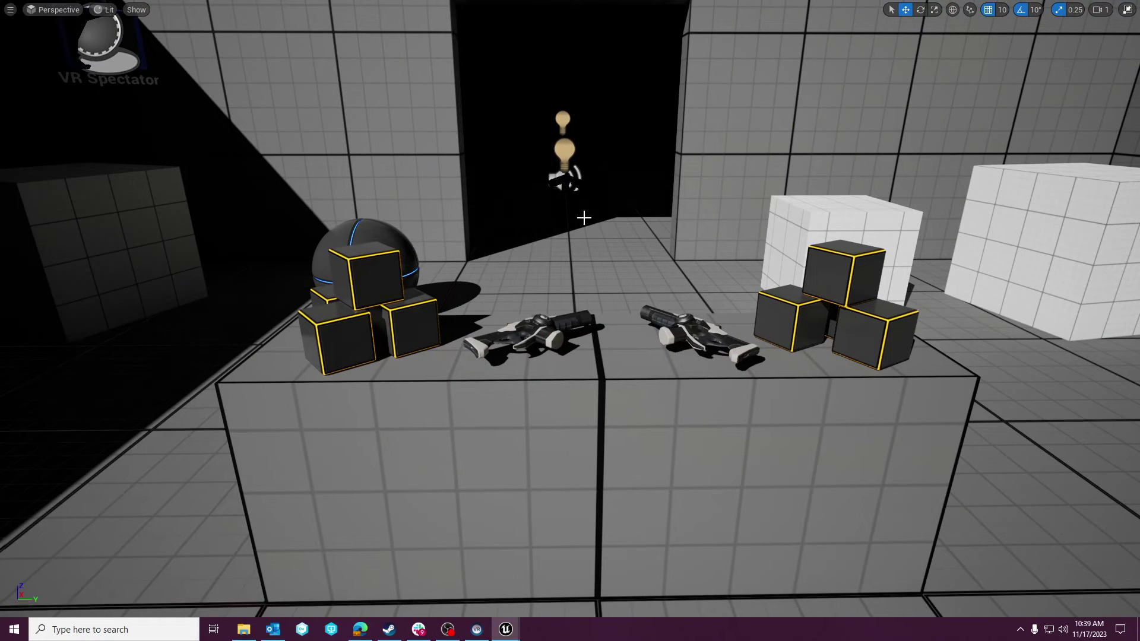
pyautogui.press('F11')
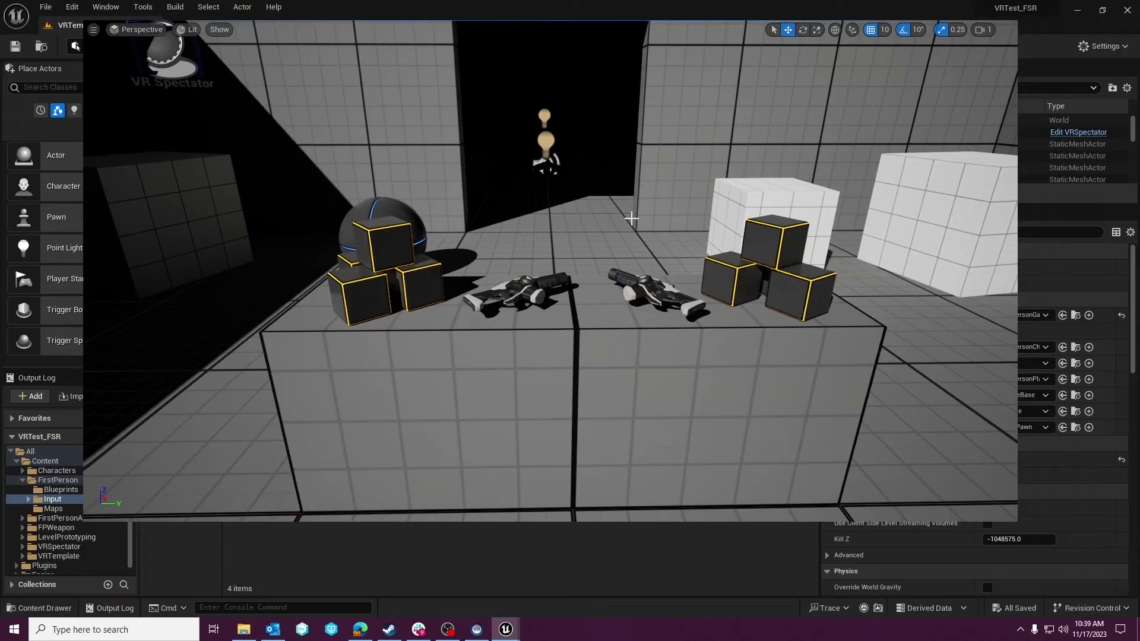
# Step: Play the level in the selected viewport at full screen, walk up to the table, and stop playing
pyautogui.click(356, 47)
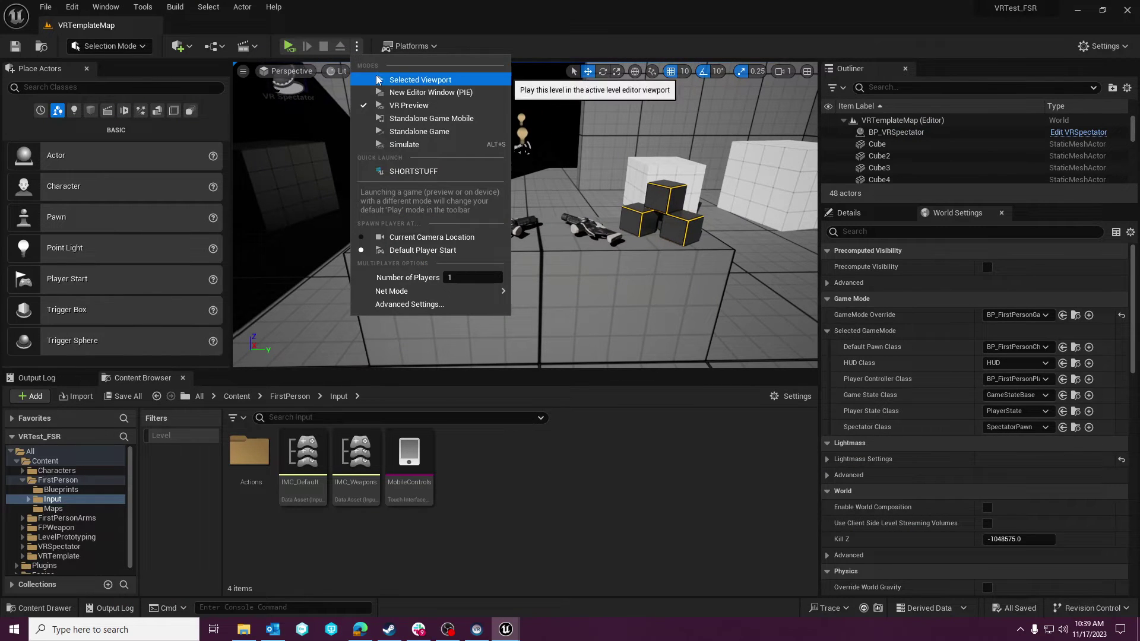
pyautogui.click(395, 76)
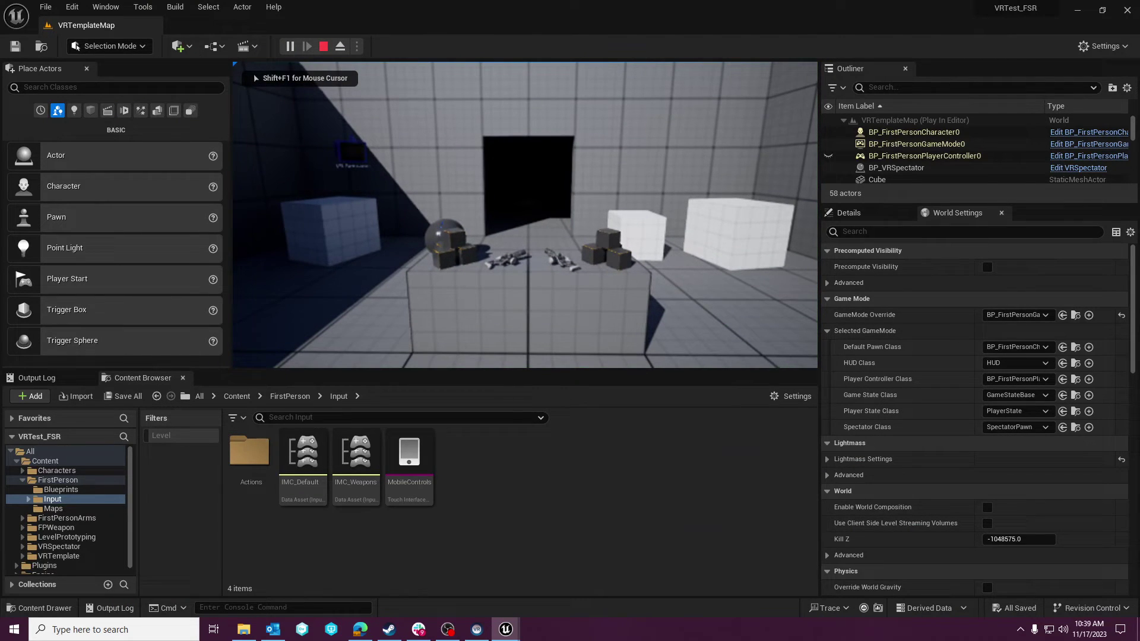
pyautogui.press('F11')
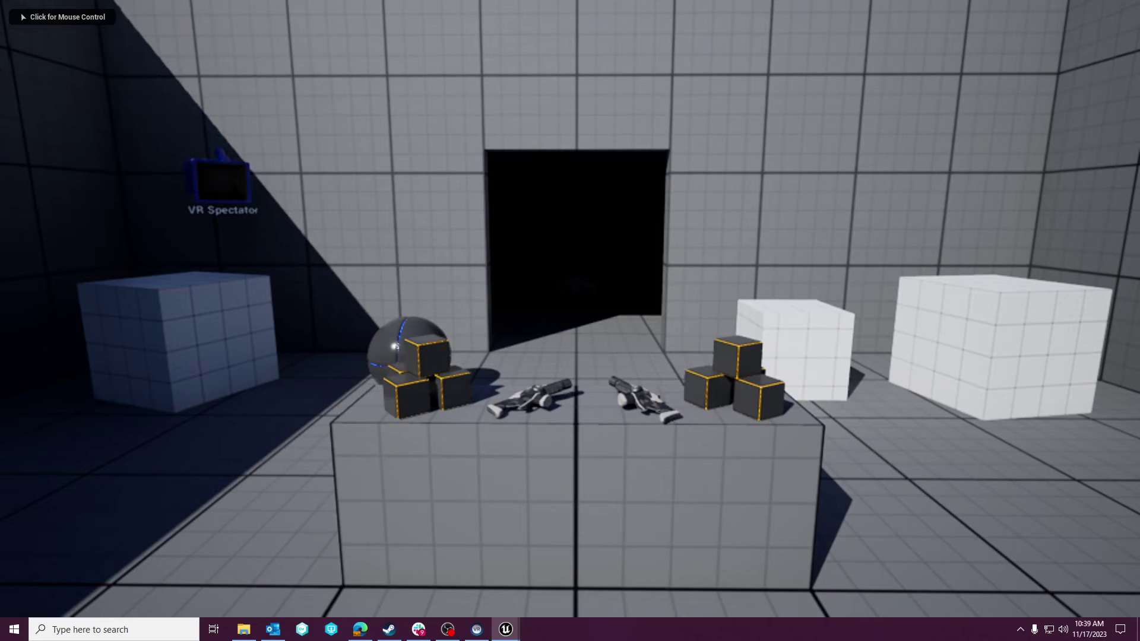
pyautogui.click(570, 321)
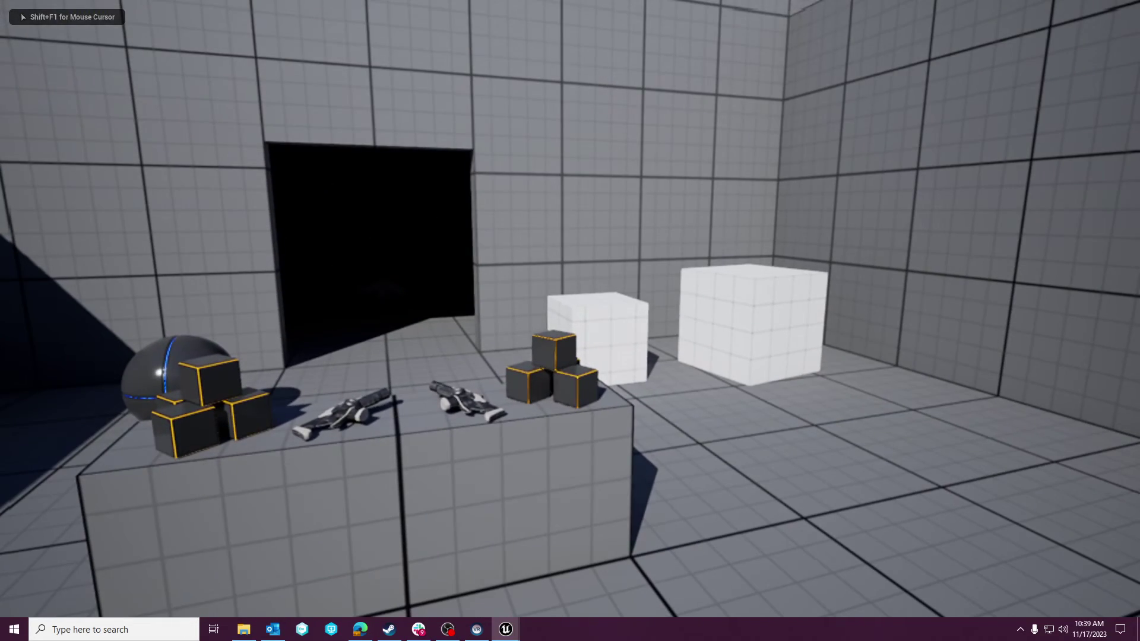
pyautogui.press('w')
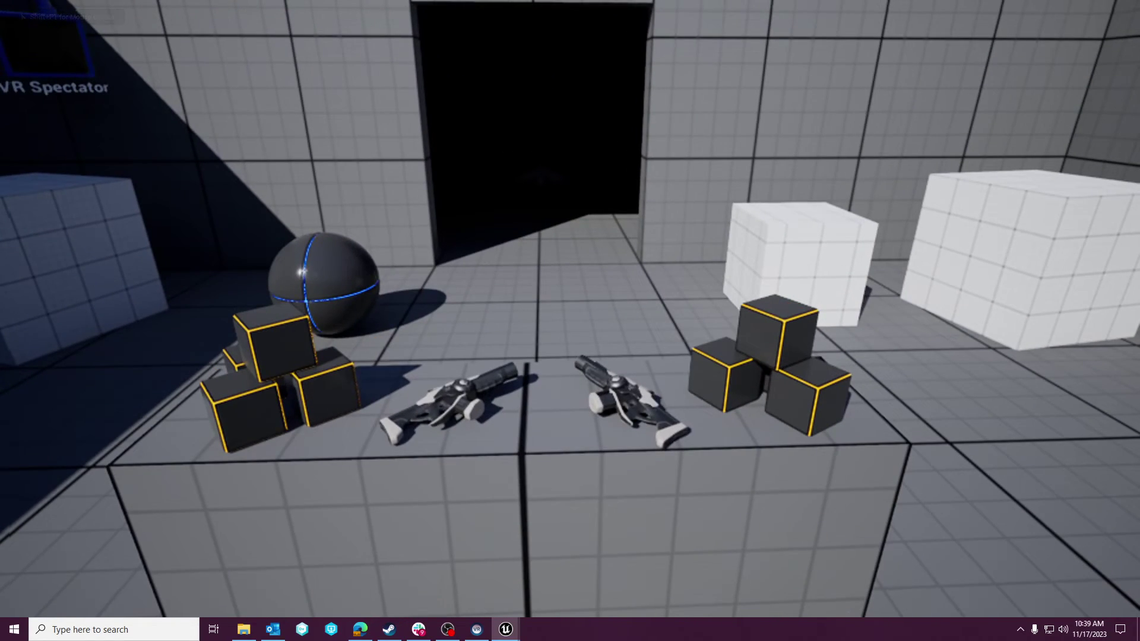
pyautogui.press('Escape')
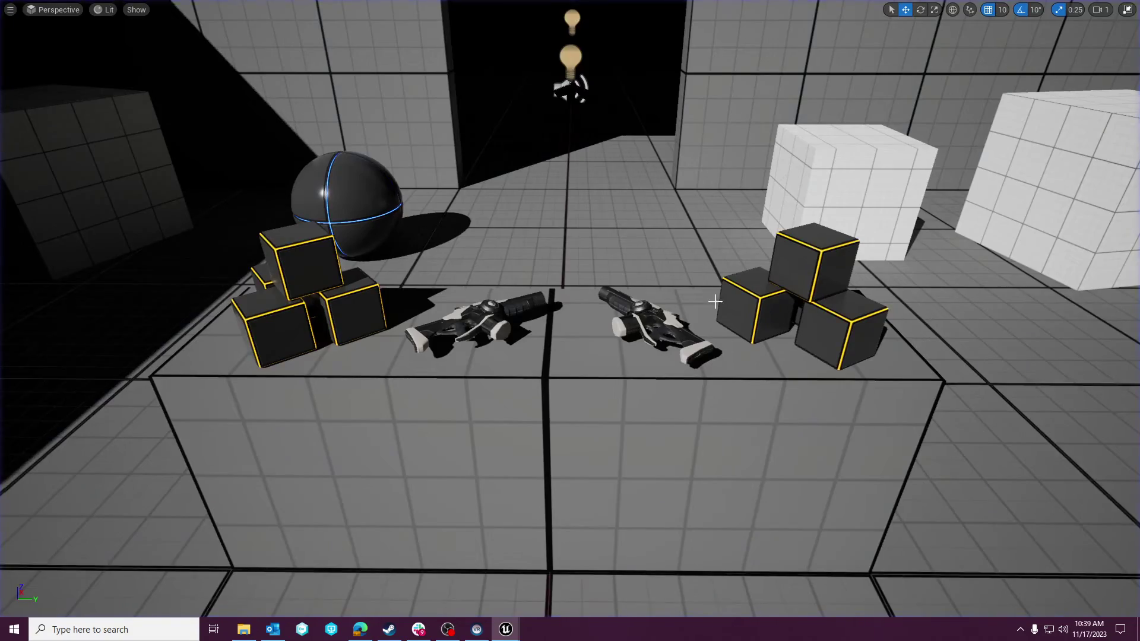
# Step: Examine the image quality of the table, cubes and pistols from several angles in the full-screen editor viewport
pyautogui.moveTo(716, 302); pyautogui.dragTo(671, 318, button='right')
pyautogui.press('a')
pyautogui.press('q')
pyautogui.press('e')
pyautogui.press('d')
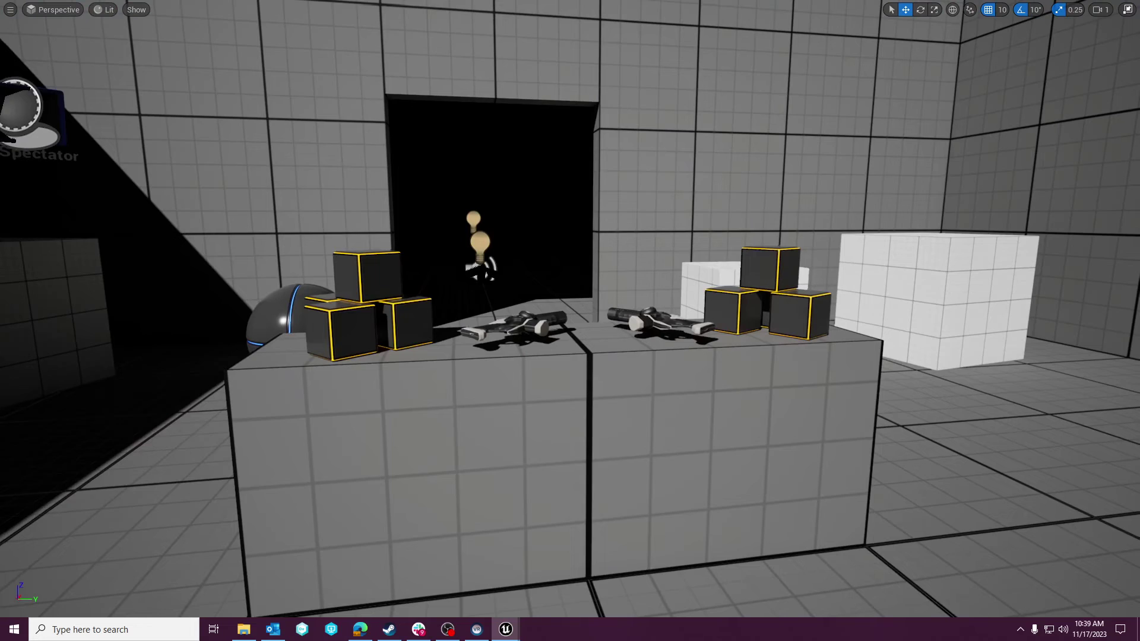
pyautogui.moveTo(824, 232); pyautogui.dragTo(823, 232, button='right')
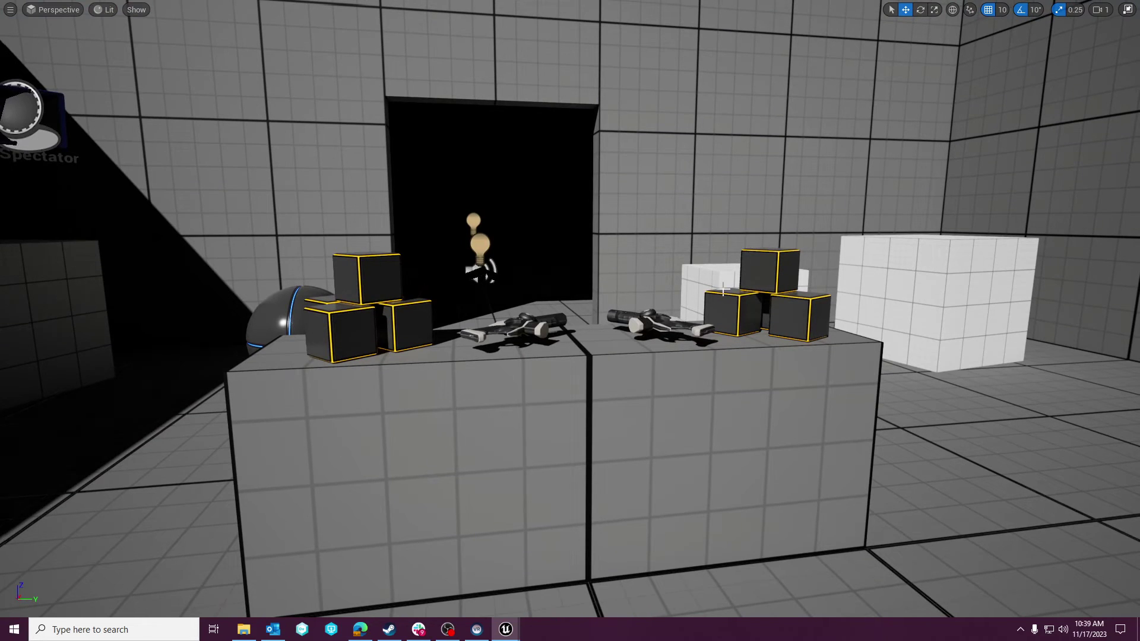
pyautogui.moveTo(723, 289); pyautogui.dragTo(716, 408, button='right')
pyautogui.press('s')
pyautogui.press('w')
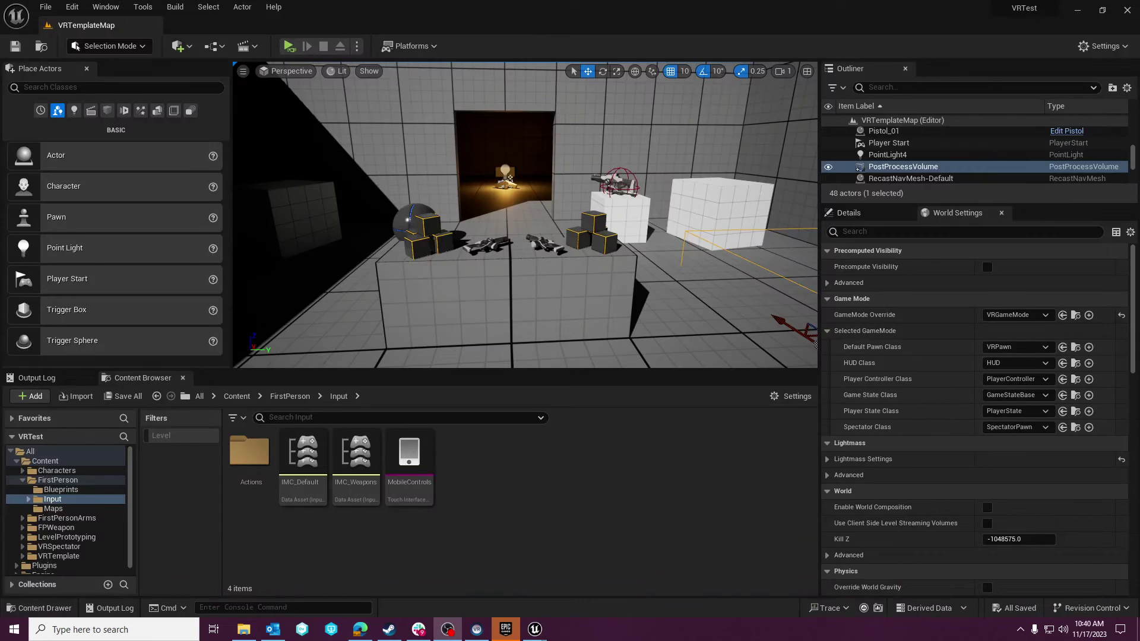
# Step: In the VRTest project, examine the same scene in the full-screen editor viewport for comparison, and restore the normal layout
pyautogui.moveTo(665, 285); pyautogui.dragTo(724, 283, button='right')
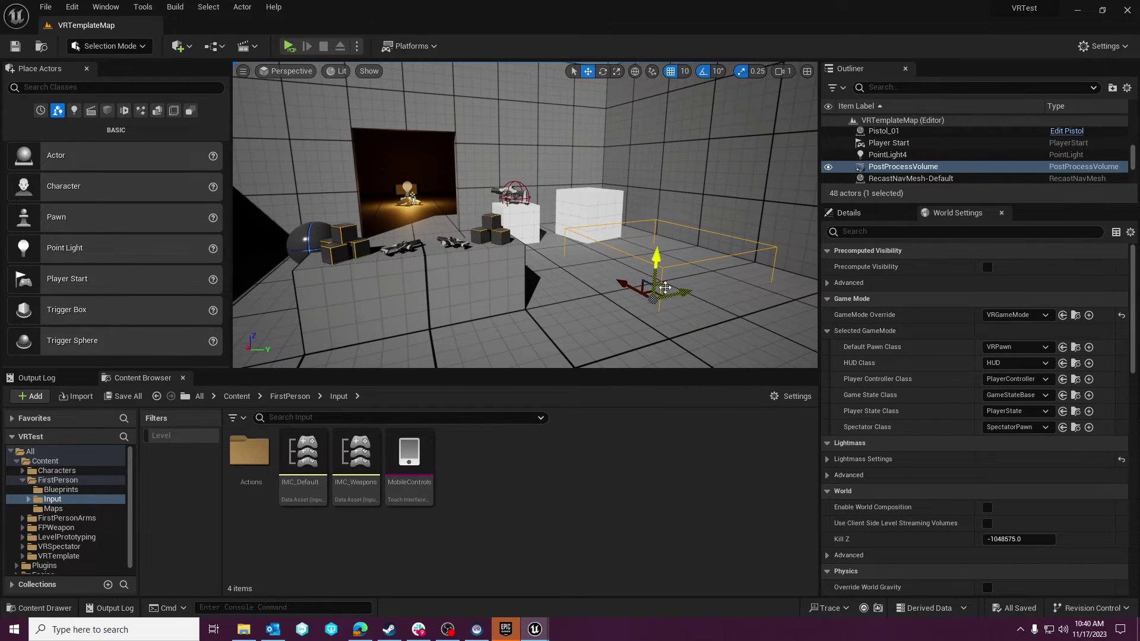
pyautogui.moveTo(569, 241); pyautogui.dragTo(490, 228, button='right')
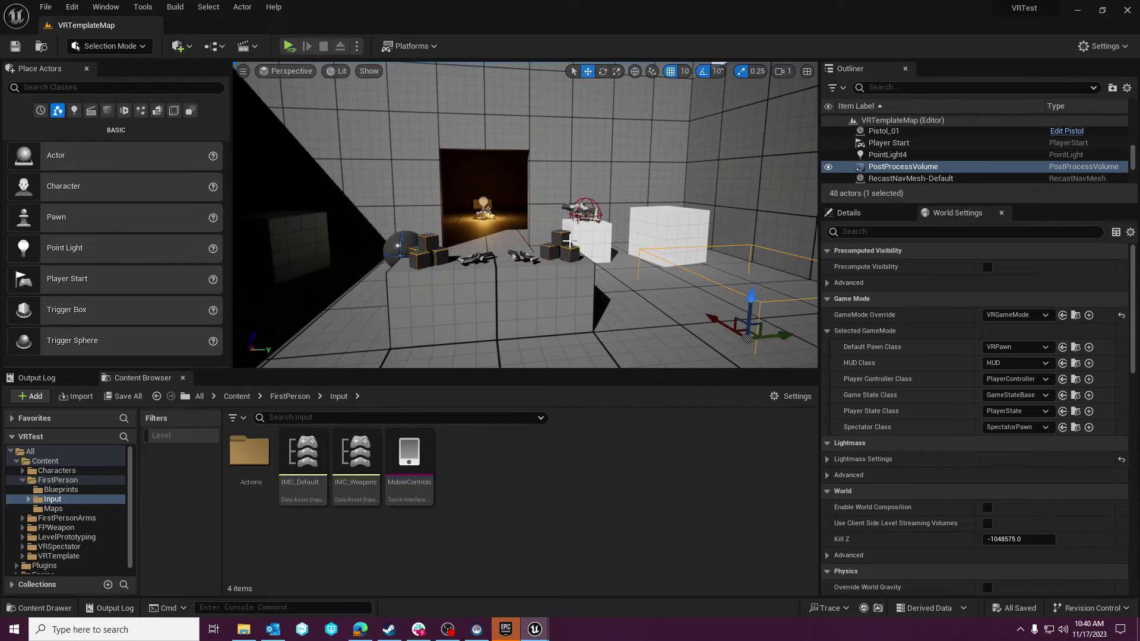
pyautogui.press('F11')
pyautogui.moveTo(589, 267); pyautogui.dragTo(585, 306, button='right')
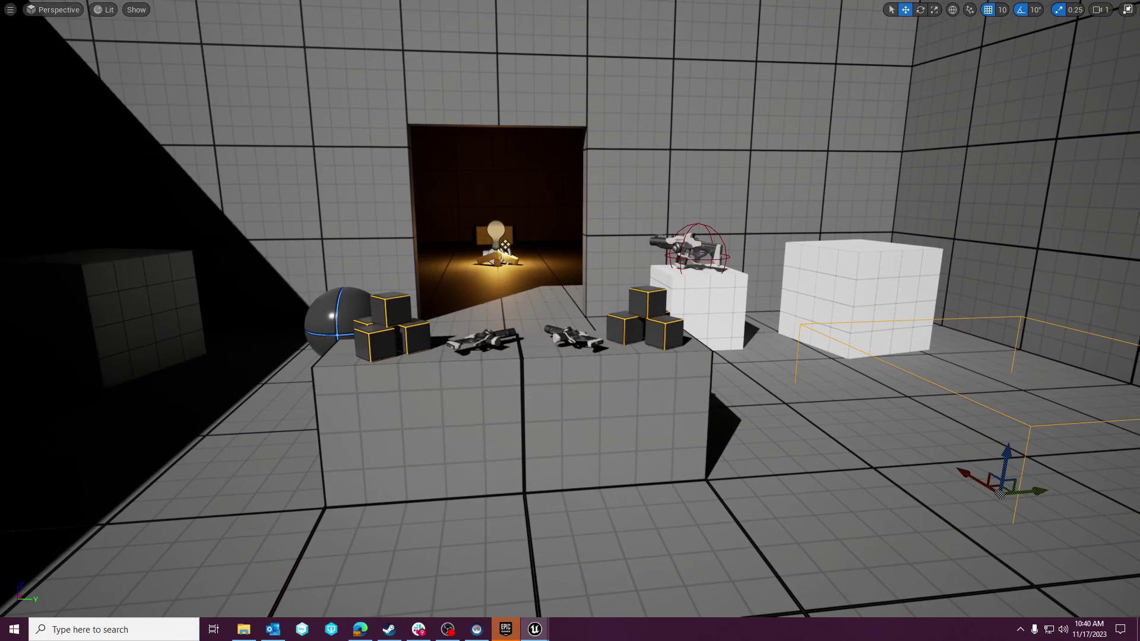
pyautogui.press('F11')
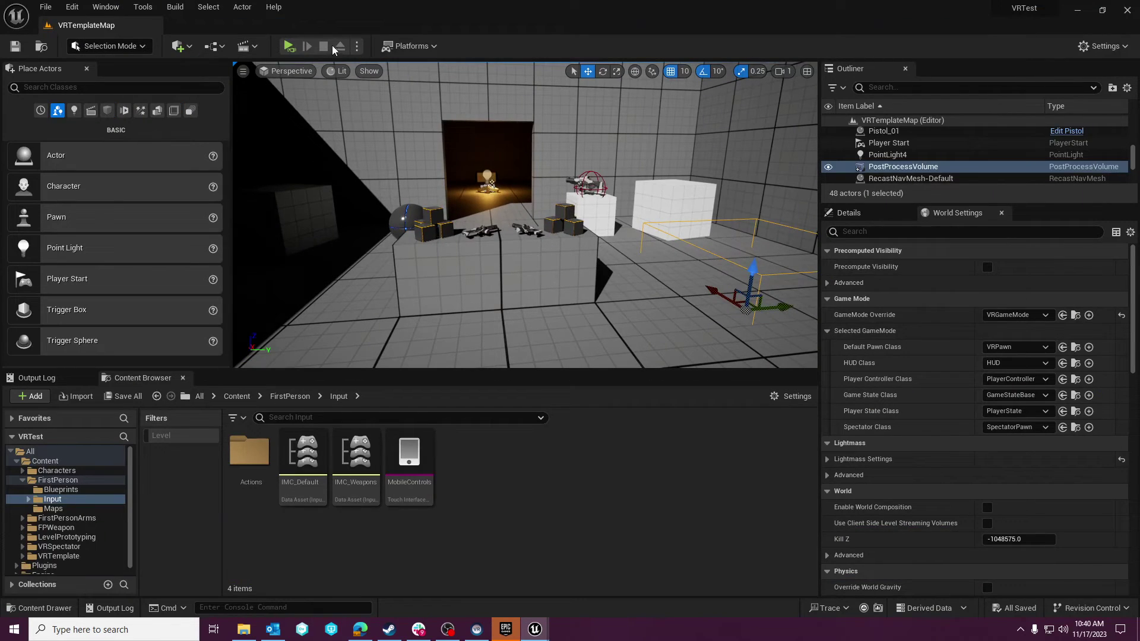
# Step: Play the VRTest level in the selected viewport, stop it, and check the available play modes
pyautogui.click(357, 46)
pyautogui.click(410, 81)
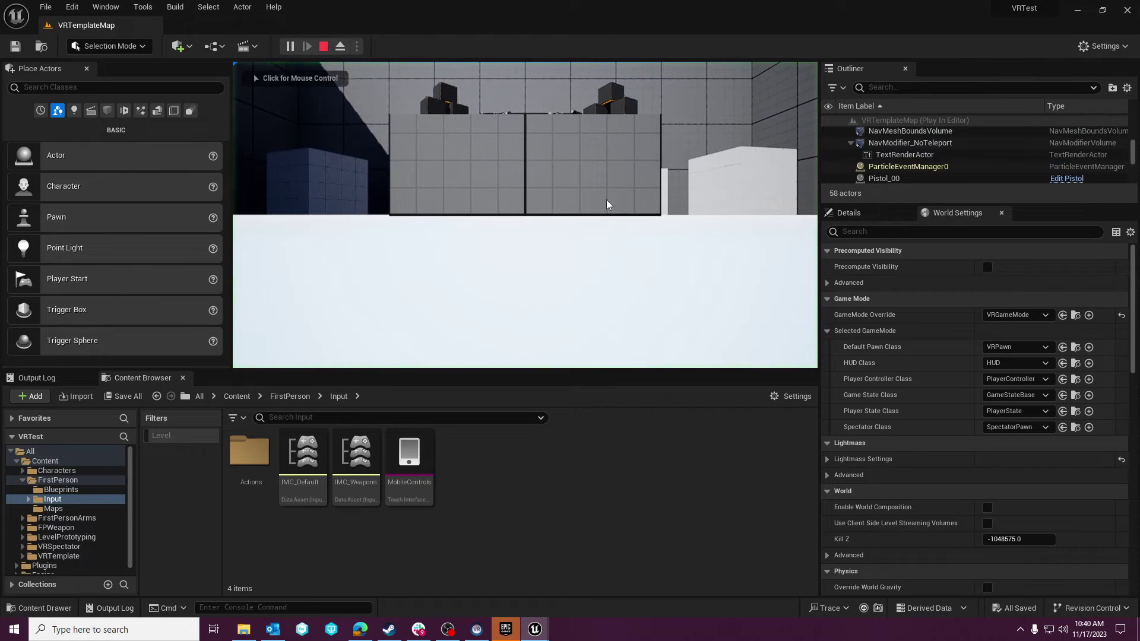
pyautogui.press('Escape')
pyautogui.click(358, 46)
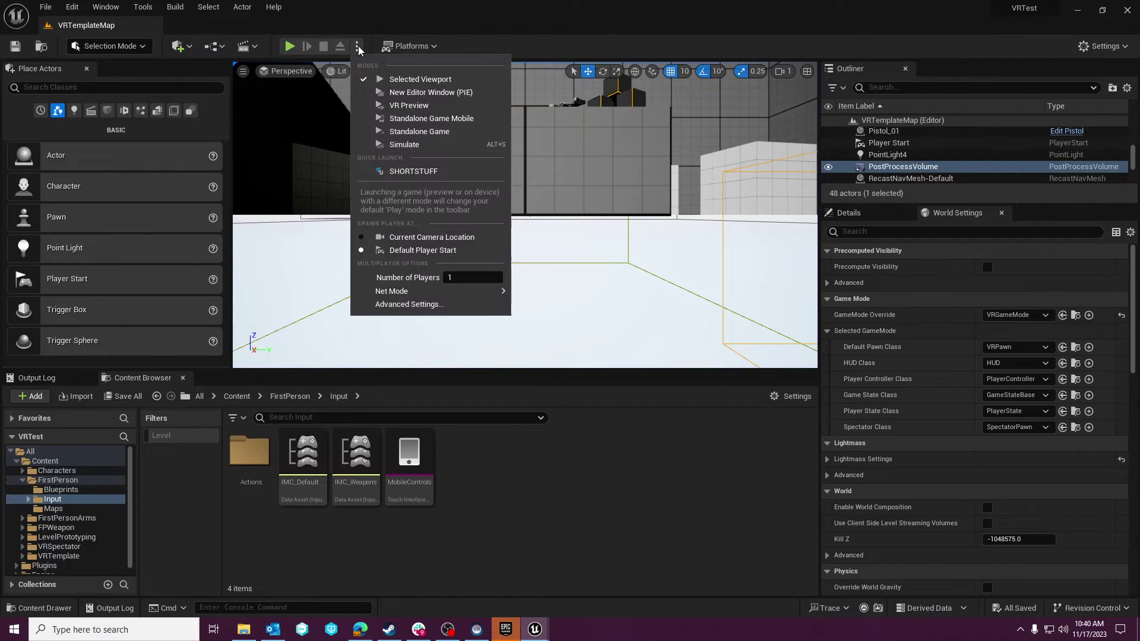
pyautogui.click(361, 46)
# Step: Set the VRTest level's GameMode Override to BP_FirstPersonGameMode and bring the table back into view
pyautogui.click(988, 314)
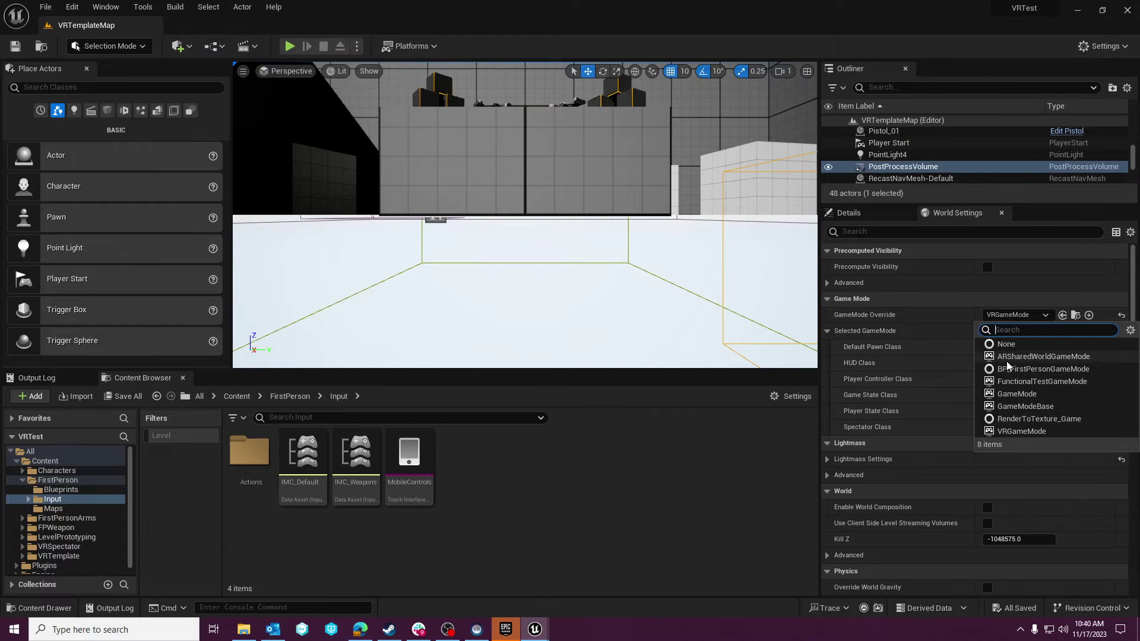
pyautogui.click(1028, 368)
pyautogui.moveTo(651, 203)
pyautogui.mouseDown(button='right')
pyautogui.moveTo(651, 238)
pyautogui.moveTo(651, 196)
pyautogui.mouseUp(button='right')
pyautogui.press('w')
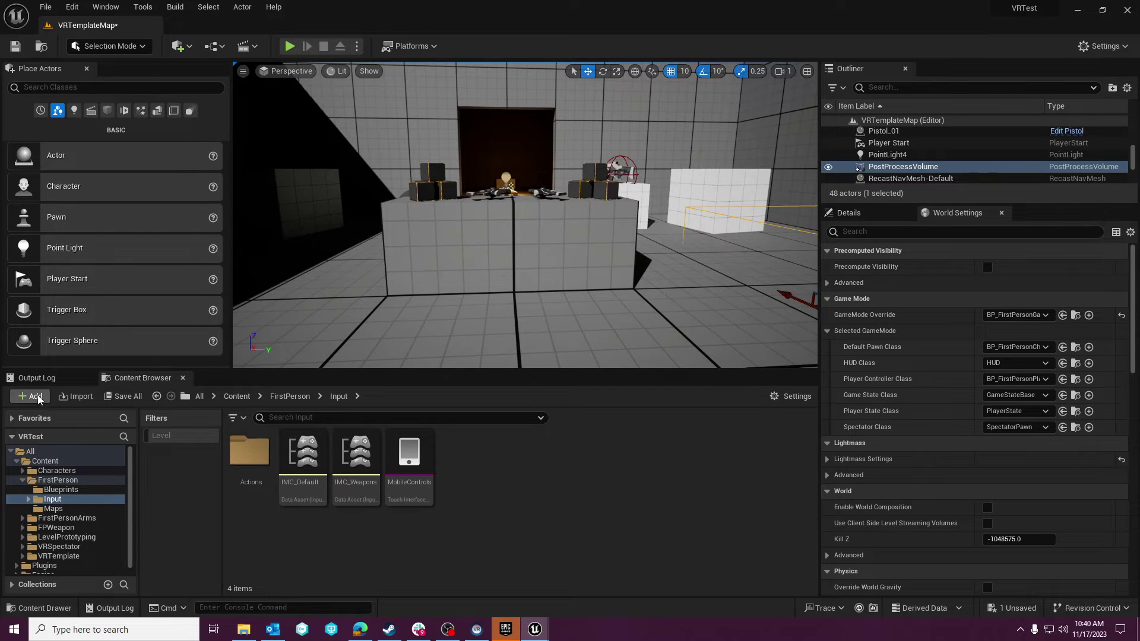
# Step: Play the VRTest level in full screen and examine the table, cubes and pistols while moving around
pyautogui.moveTo(505, 260); pyautogui.dragTo(505, 282, button='right')
pyautogui.press('s')
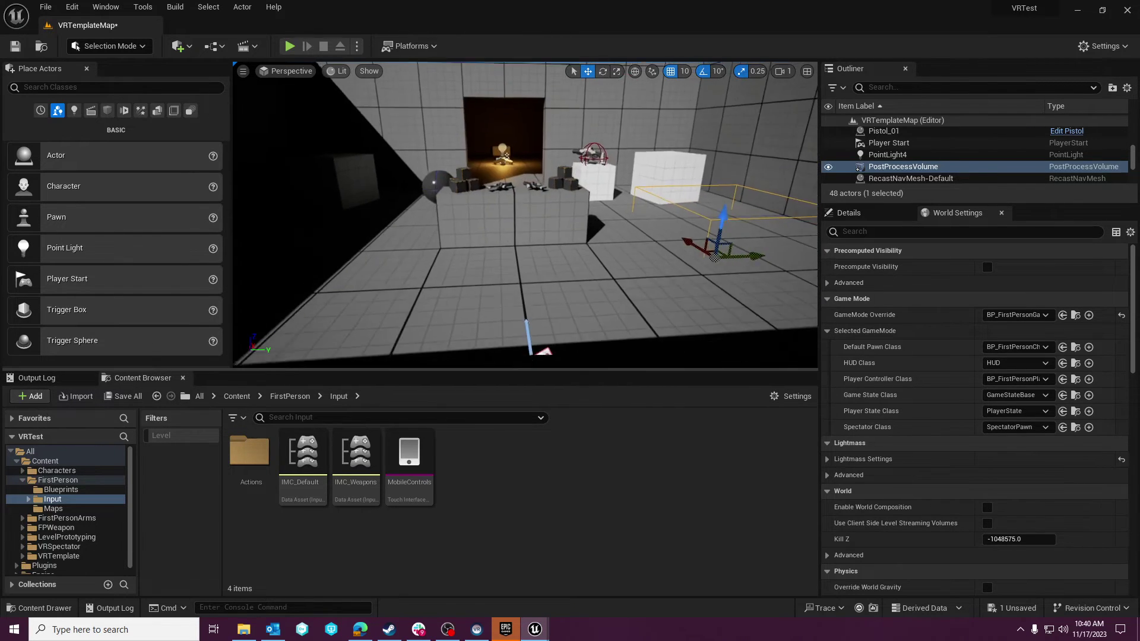
pyautogui.click(290, 50)
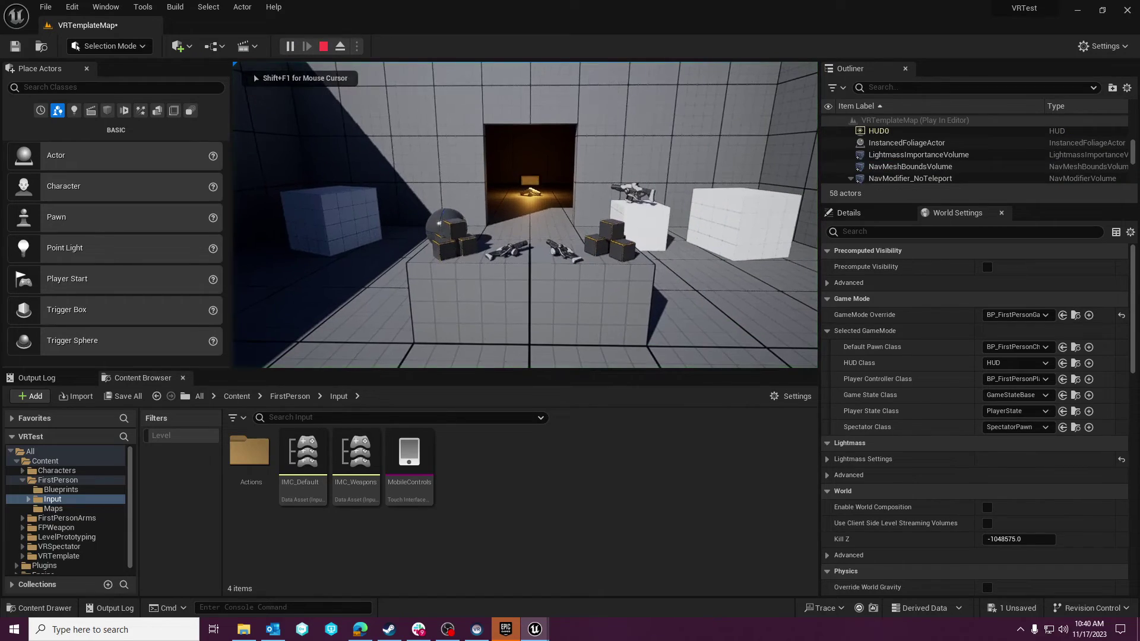
pyautogui.press('F11')
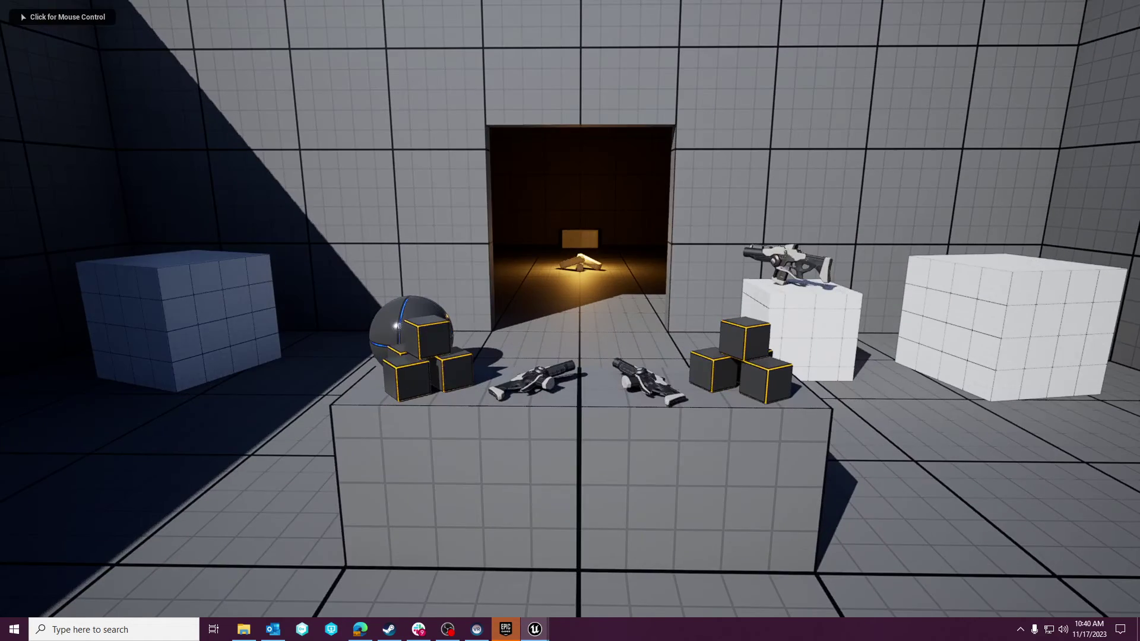
pyautogui.press('w')
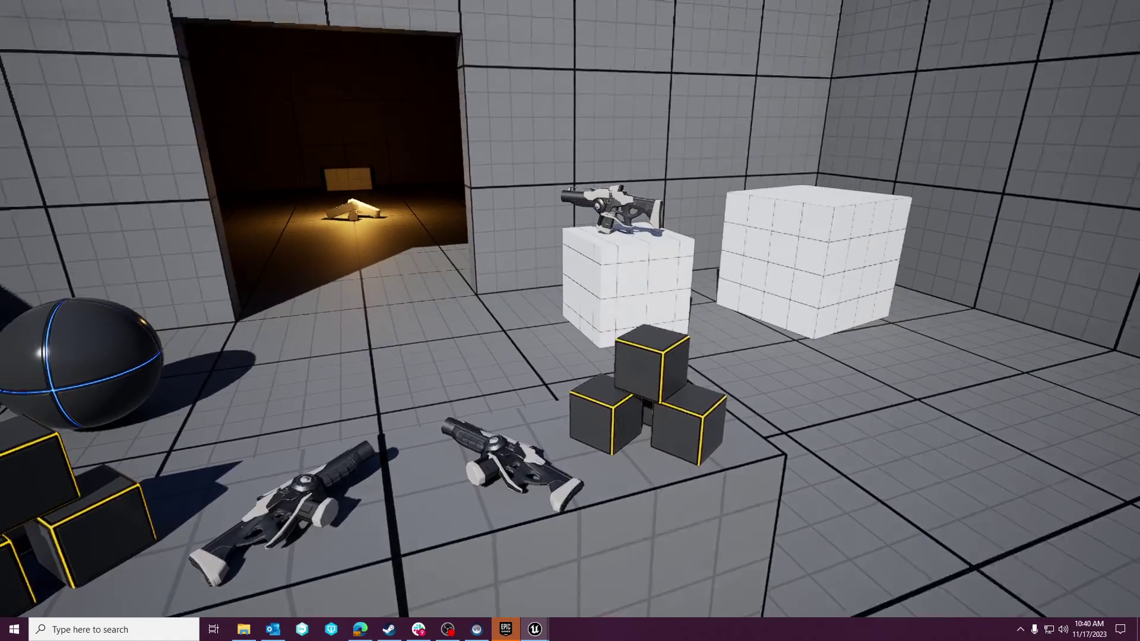
pyautogui.press('s')
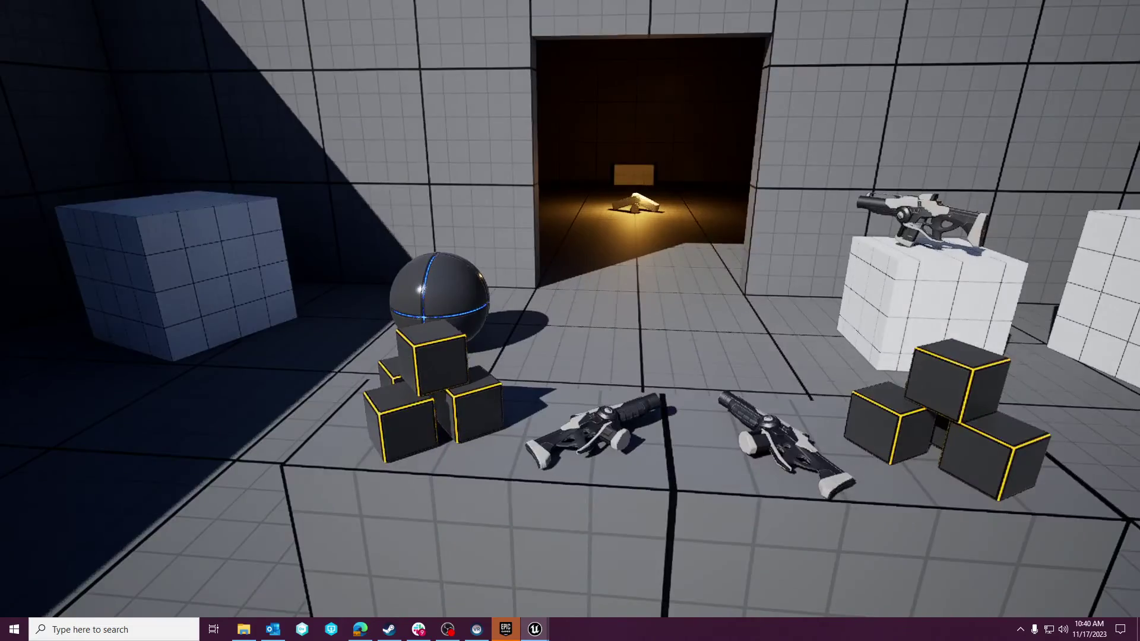
# Step: Display the GPU timing statistics in the running level with the console command stat gpu
pyautogui.press('`')
pyautogui.write('stat gp')
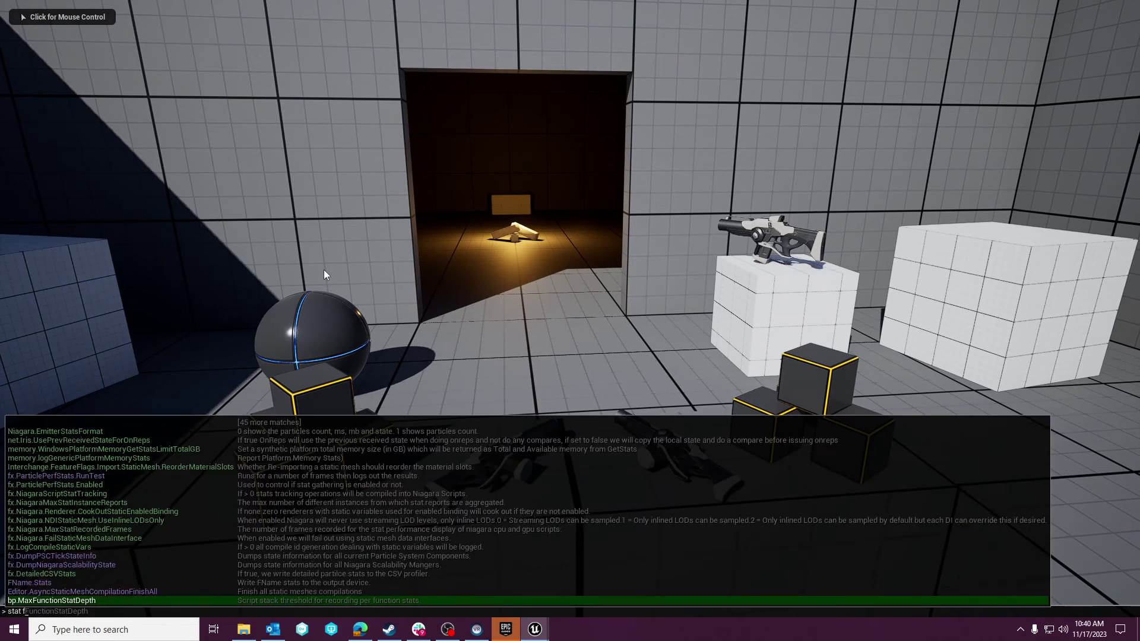
pyautogui.write('u')
pyautogui.press('Return')
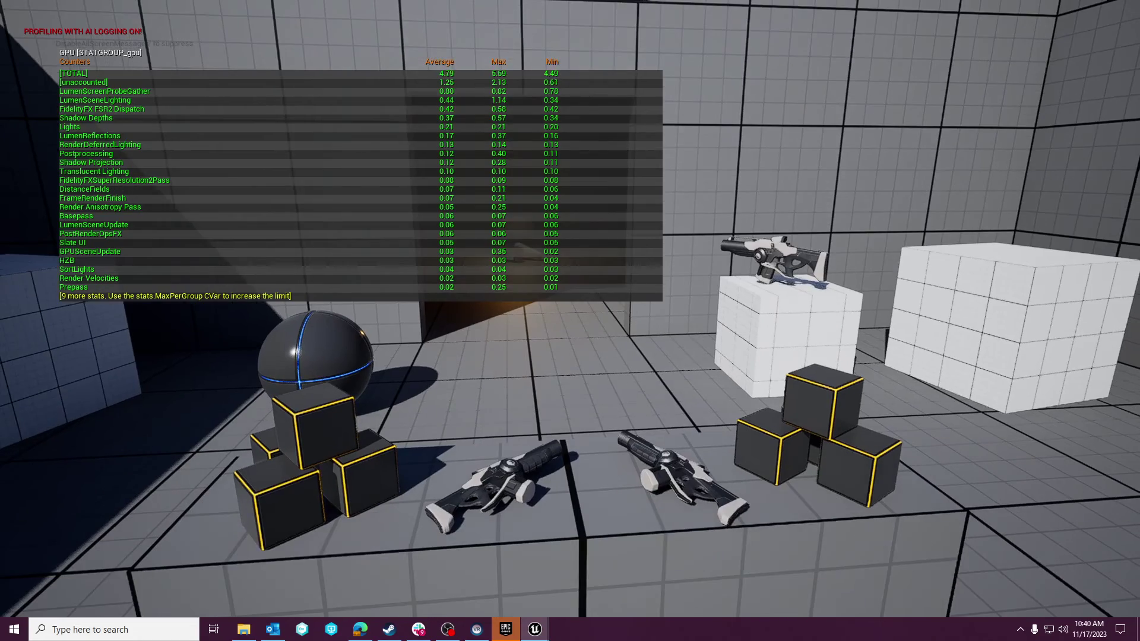
# Step: Restart the play session in full screen and display the frame rate with the console command stat fps
pyautogui.press('Escape')
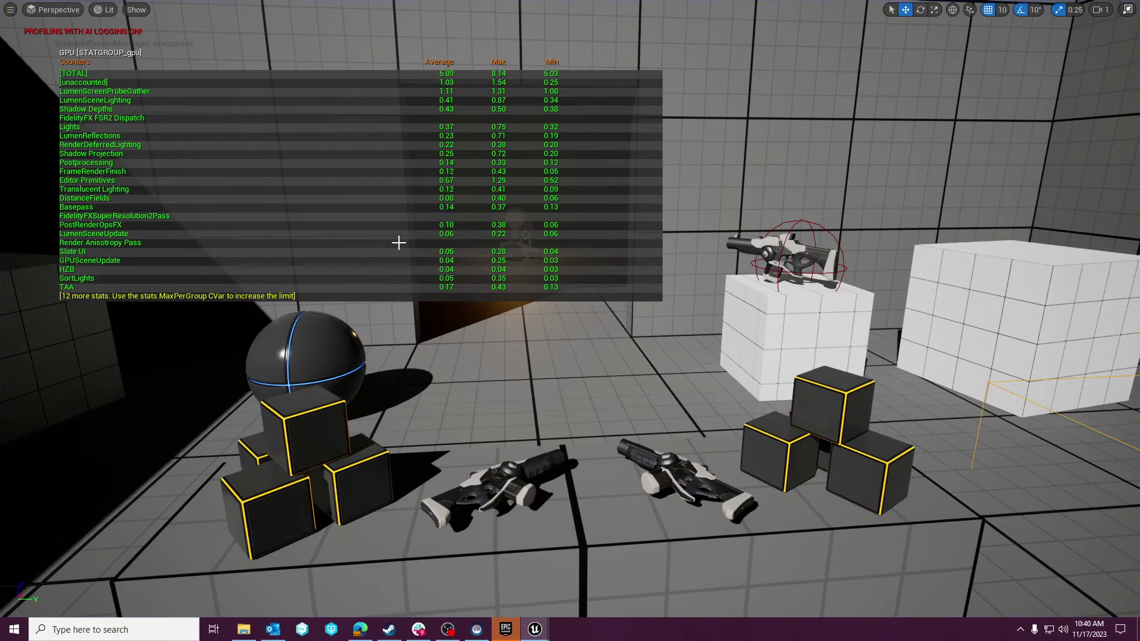
pyautogui.hotkey('alt', 'p')
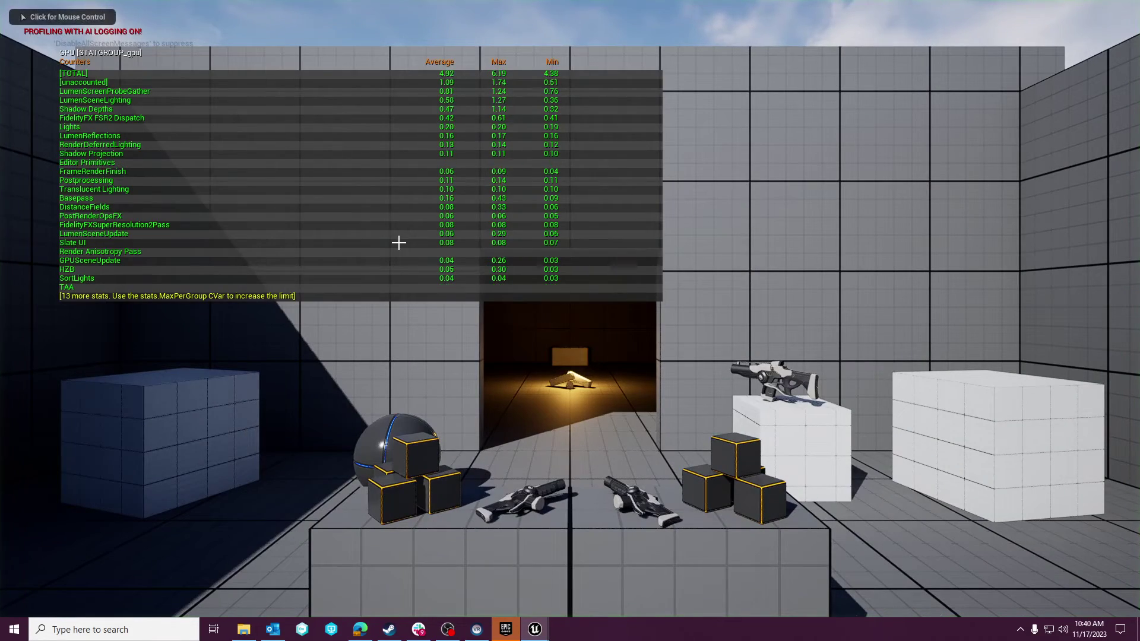
pyautogui.press('`')
pyautogui.write('stat ')
pyautogui.write('gpu')
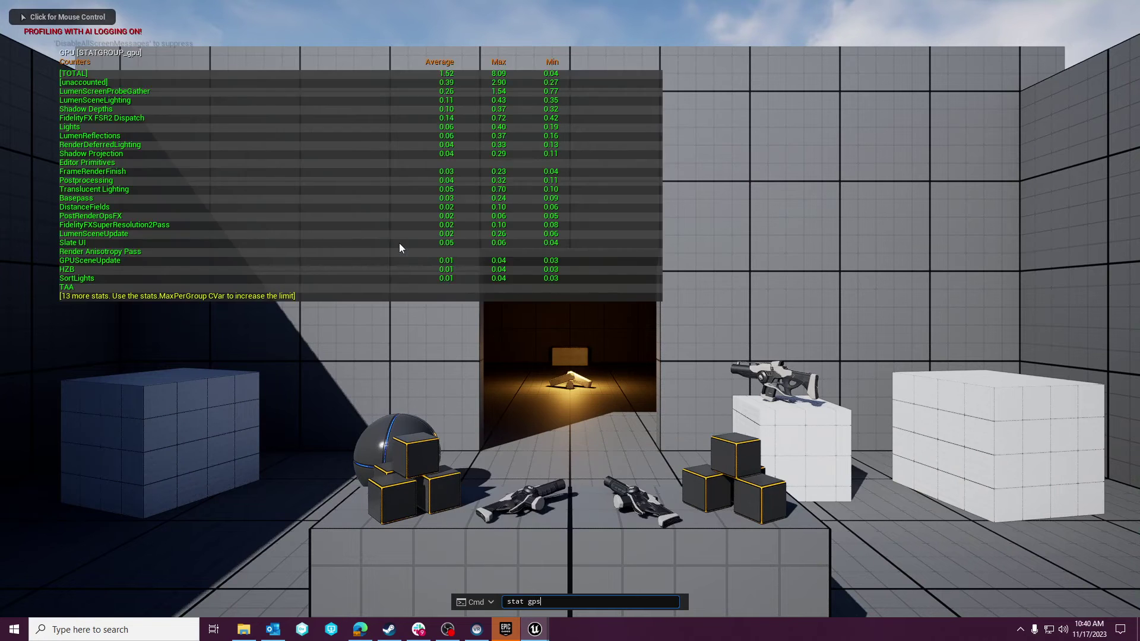
pyautogui.press('BackSpace')
pyautogui.press('BackSpace')
pyautogui.press('BackSpace')
pyautogui.write('gpu')
pyautogui.press('Return')
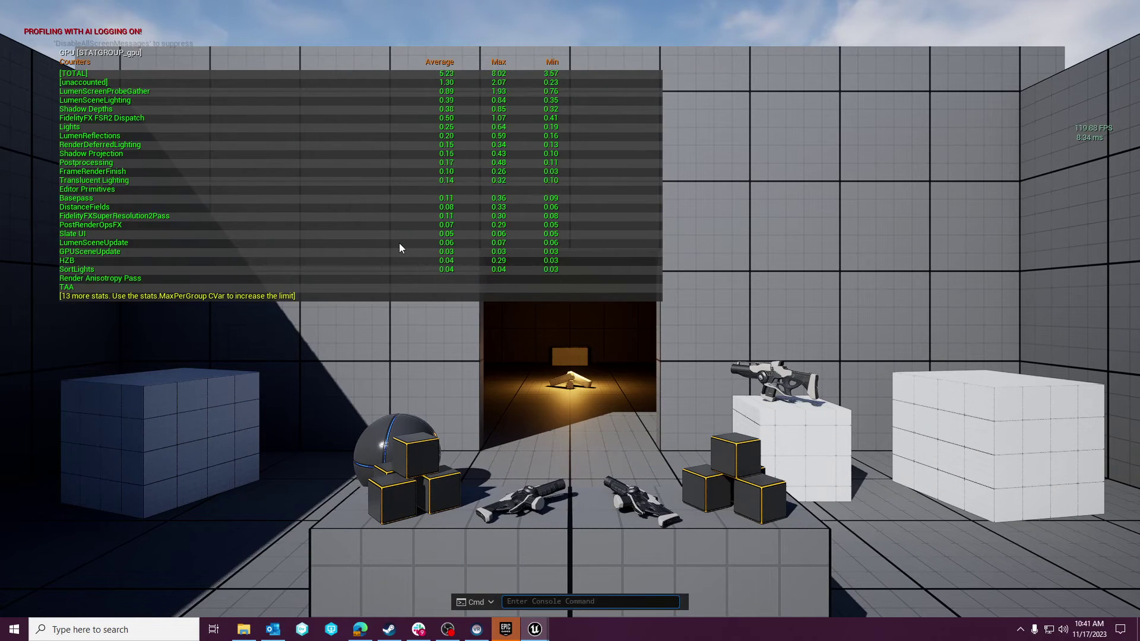
# Step: Hide the GPU timing statistics with the console command stat gpu
pyautogui.write('stat fps')
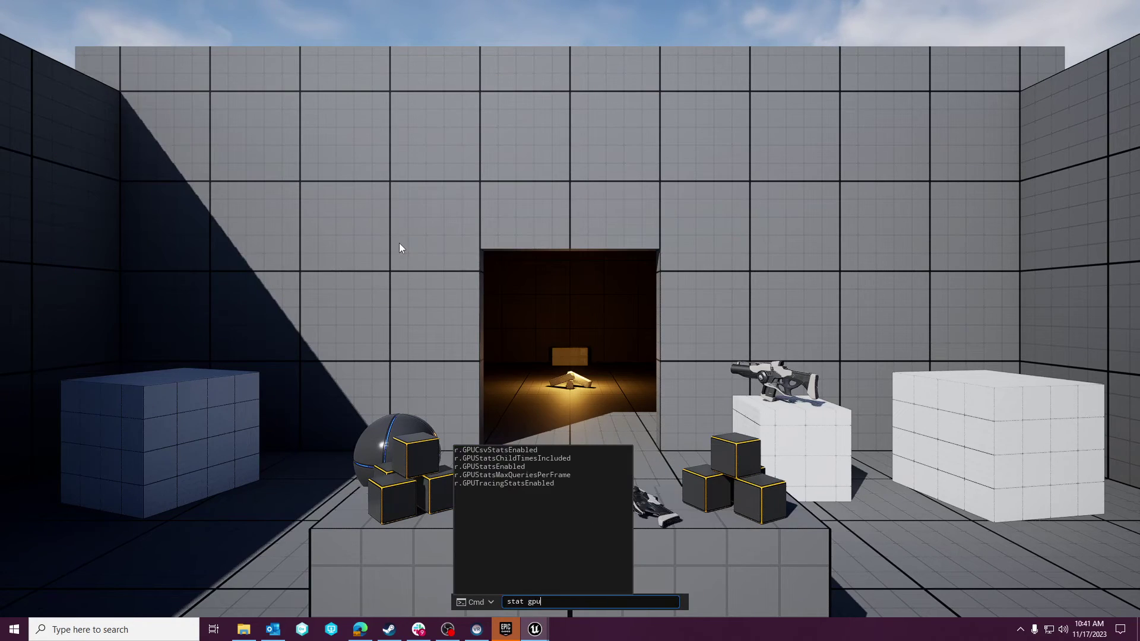
pyautogui.press('Return')
# Step: Pick up the rifle, walk into the dark room and fire projectiles to check the lighting and frame rate
pyautogui.click(399, 248)
pyautogui.press('w')
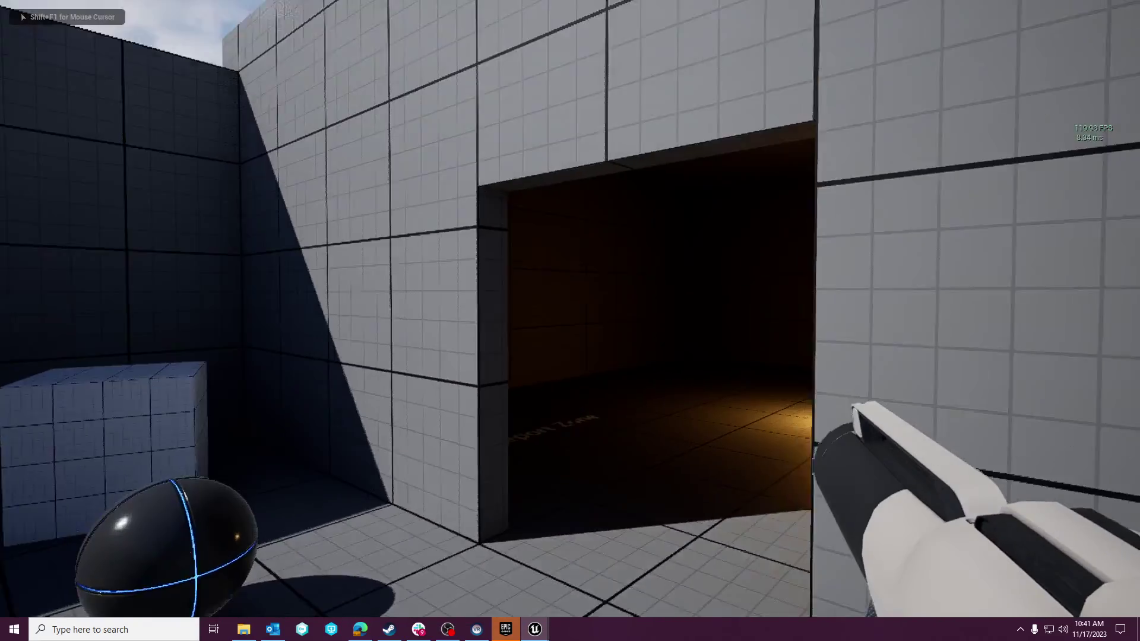
pyautogui.press('w')
pyautogui.click(570, 309)
pyautogui.click(570, 309)
pyautogui.click(570, 308)
pyautogui.click(570, 309)
pyautogui.click(570, 309)
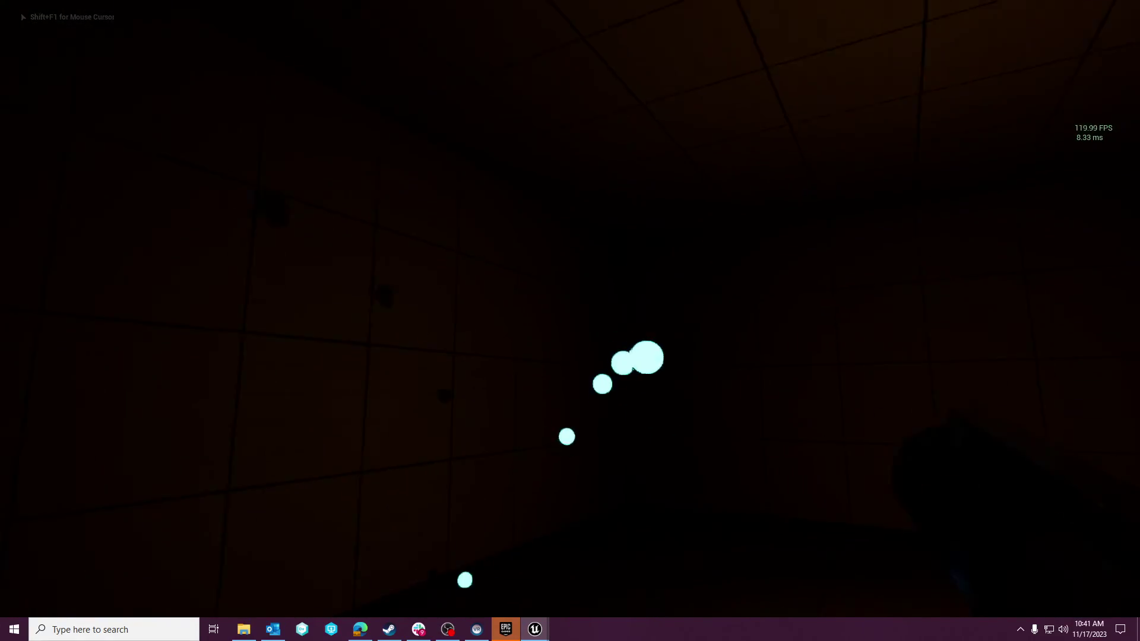
pyautogui.click(570, 309)
pyautogui.click(570, 309)
pyautogui.press('s')
pyautogui.click(570, 309)
pyautogui.click(570, 309)
pyautogui.click(570, 309)
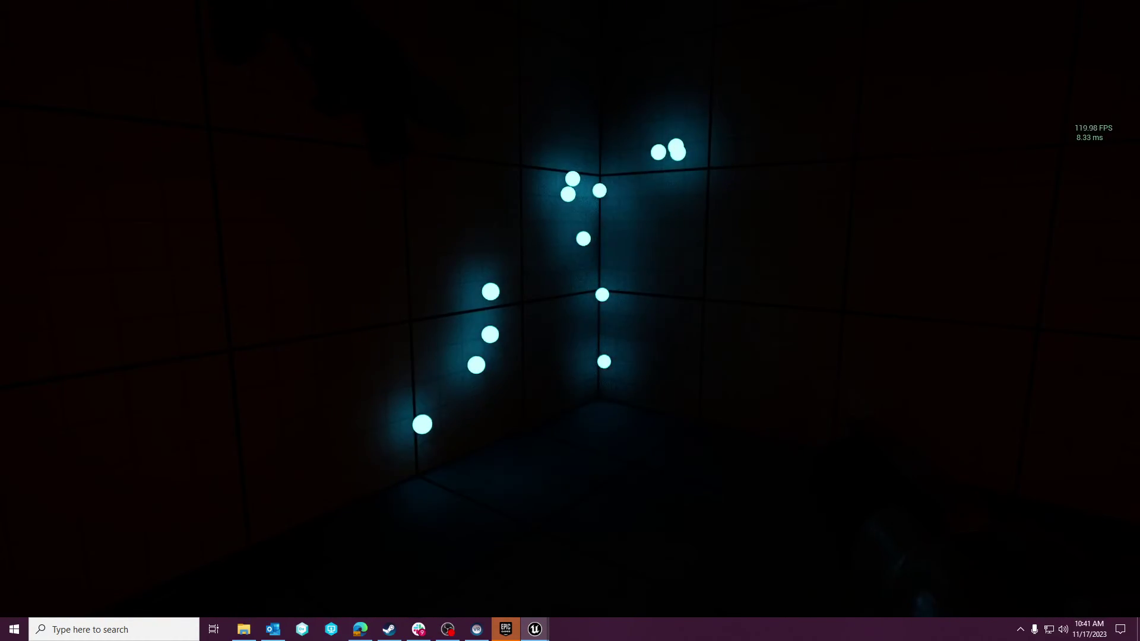
pyautogui.press('w')
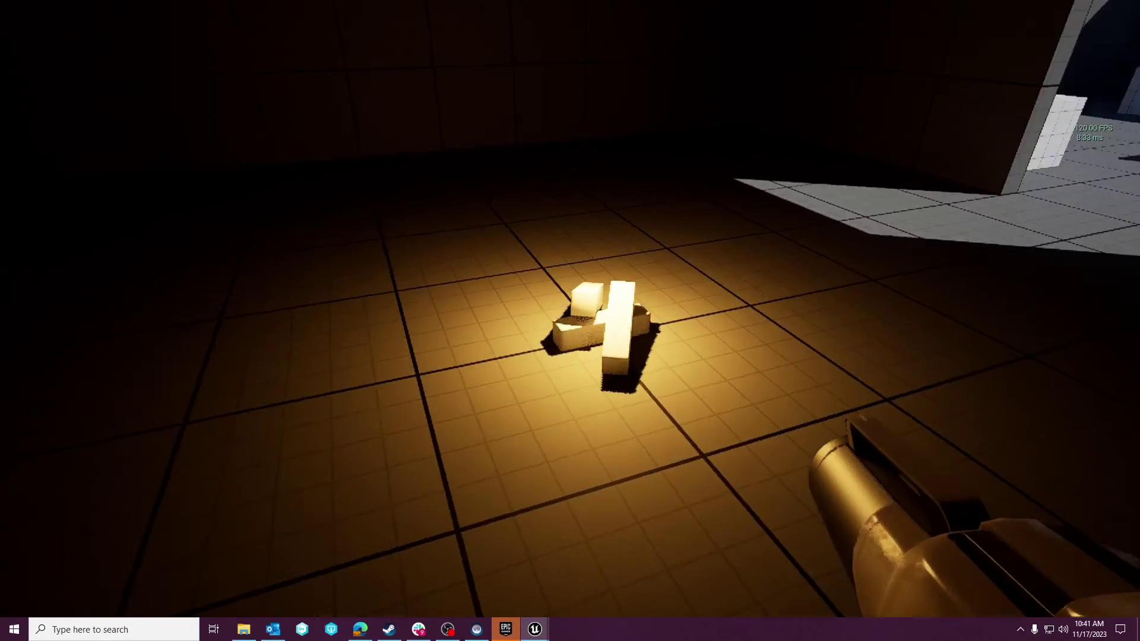
pyautogui.click(570, 308)
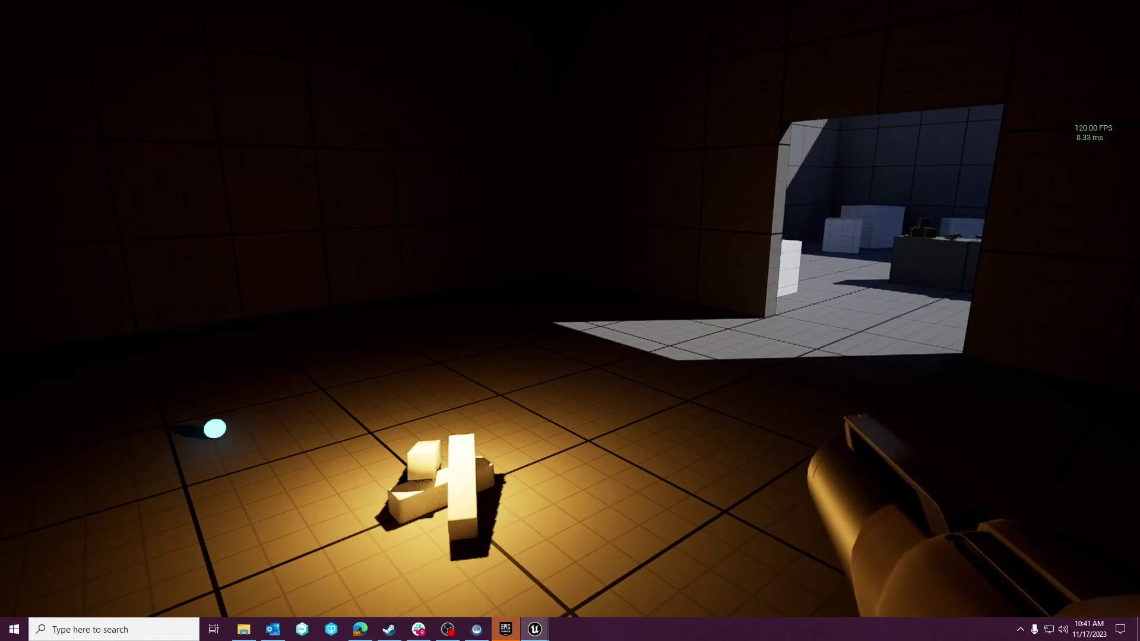
# Step: Stop the play session, bring the table back into view and restore the normal editor layout
pyautogui.press('Escape')
pyautogui.moveTo(1001, 153); pyautogui.dragTo(888, 315, button='right')
pyautogui.press('Right')
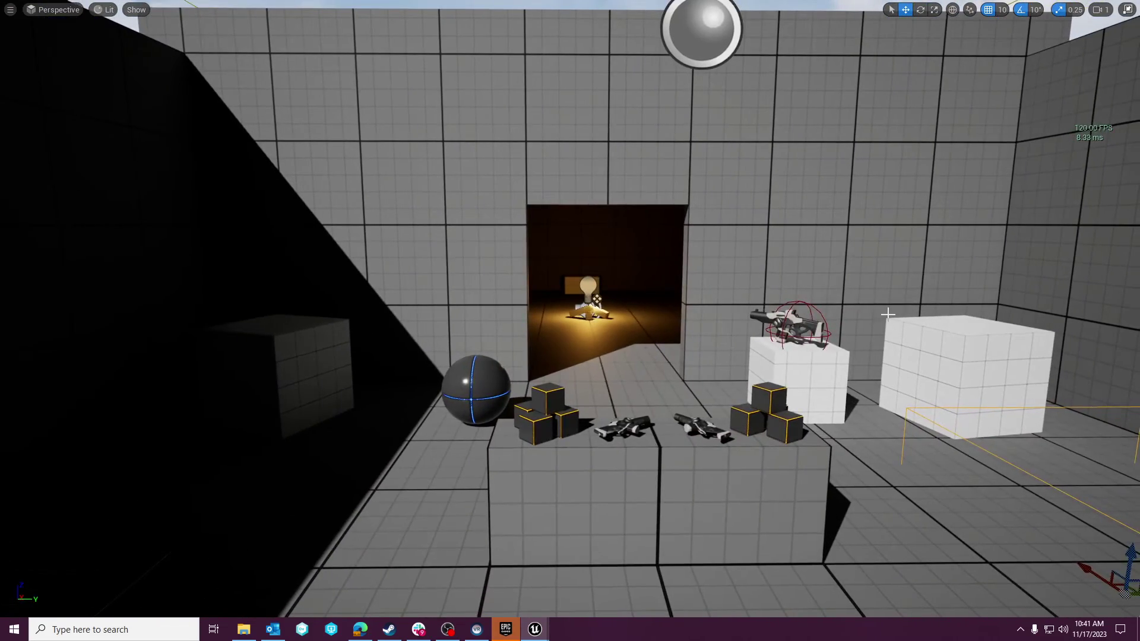
pyautogui.press('F11')
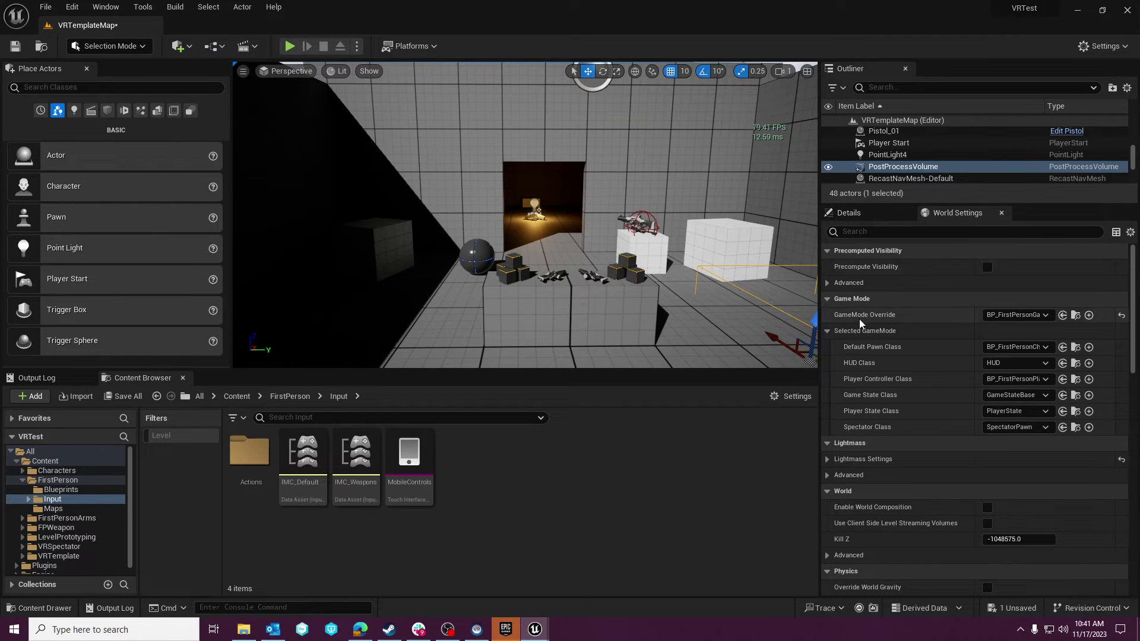
# Step: Enable Force No Precomputed Lighting in the level's advanced Lightmass world settings
pyautogui.scroll(-3, 856, 387)
pyautogui.click(827, 383)
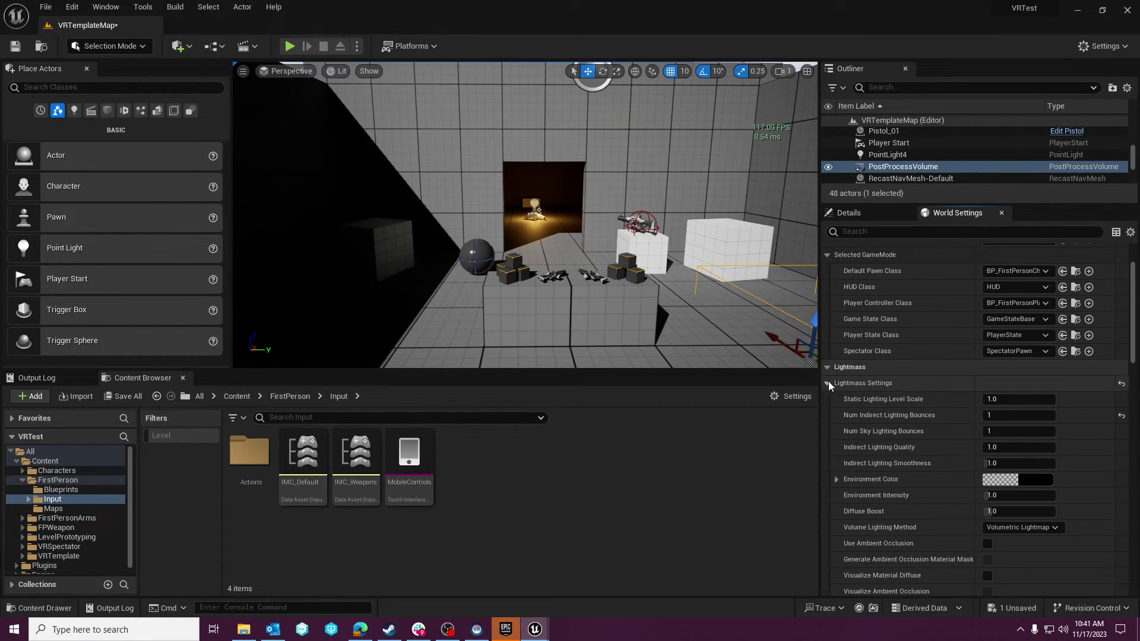
pyautogui.click(828, 385)
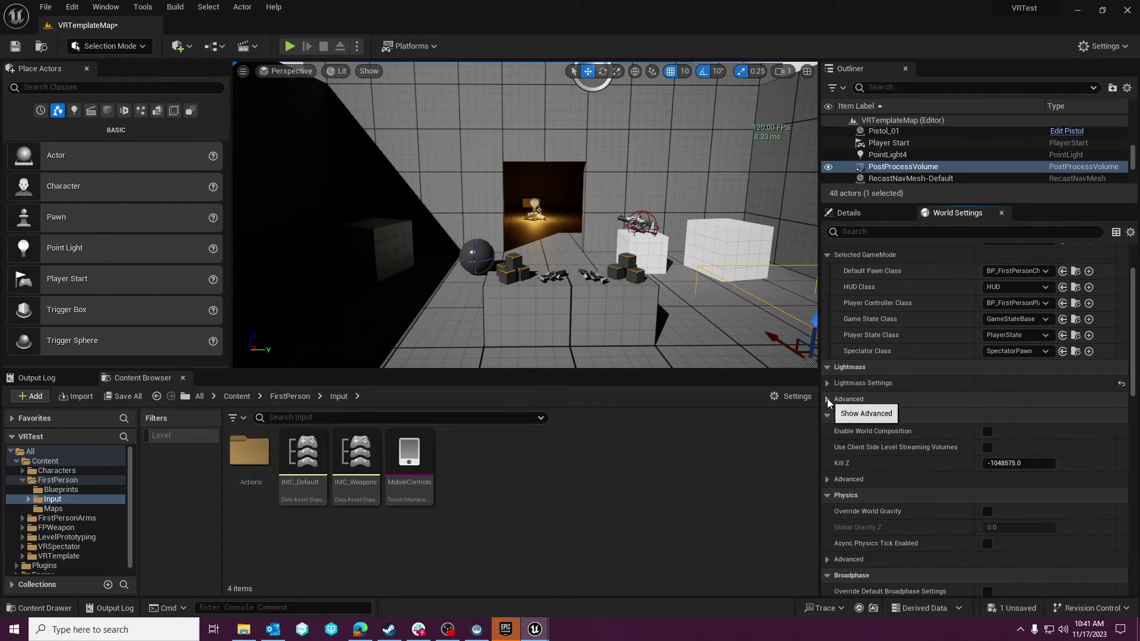
pyautogui.click(828, 399)
pyautogui.click(984, 431)
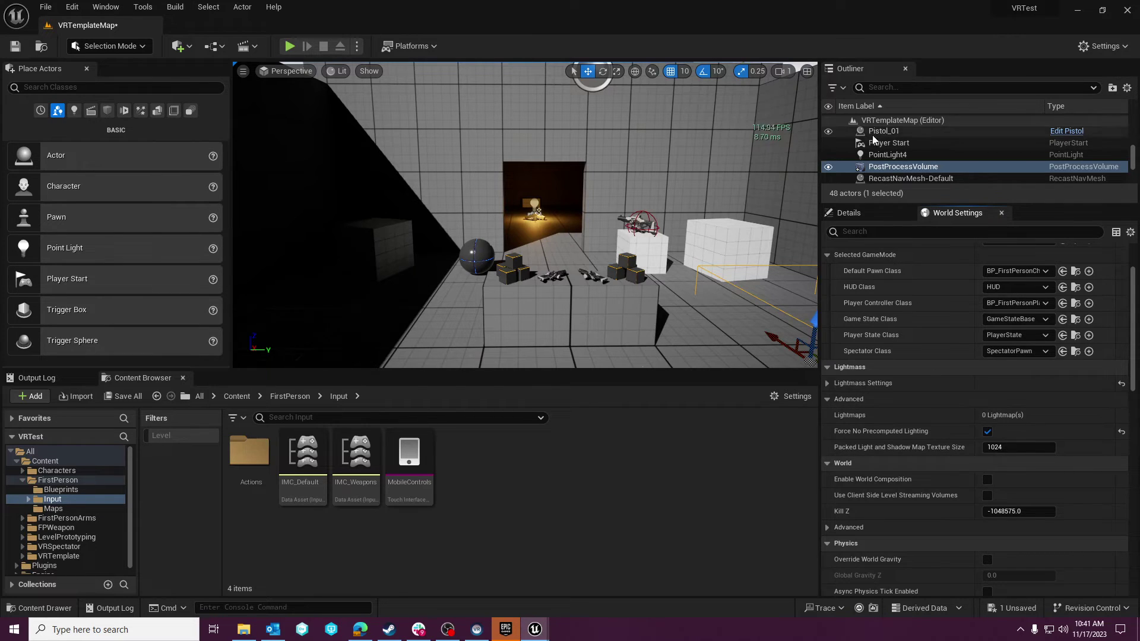
# Step: Filter the level's actors by "light" and check the Mobility of PointLight4, DirectionalLight and SkyLightPC2
pyautogui.write('lisht')
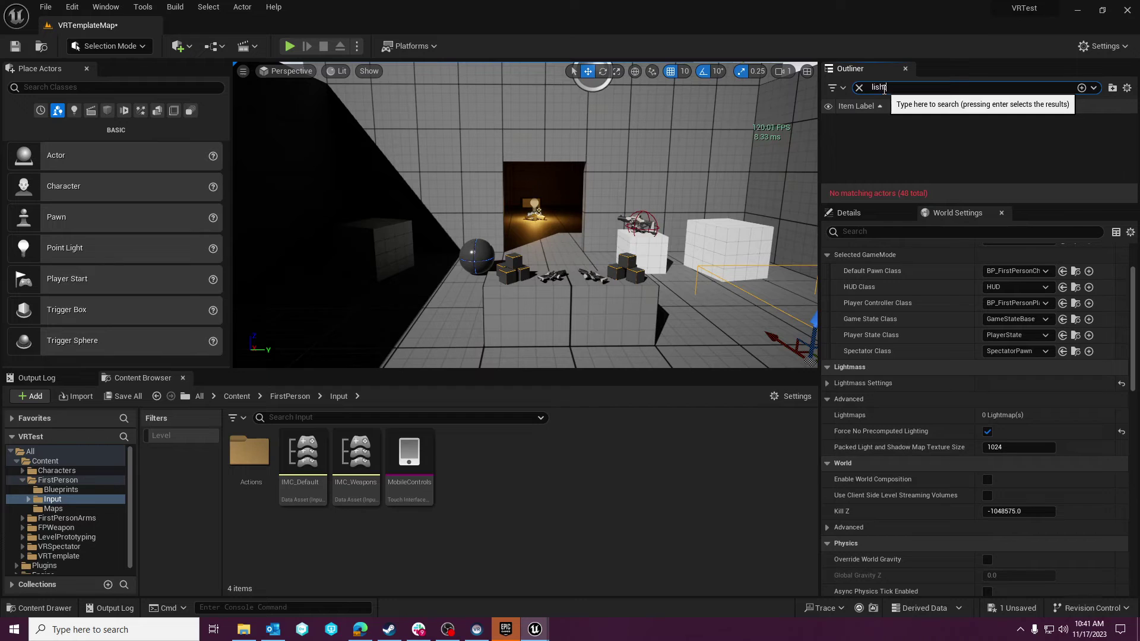
pyautogui.press('BackSpace')
pyautogui.press('BackSpace')
pyautogui.press('BackSpace')
pyautogui.write('ght')
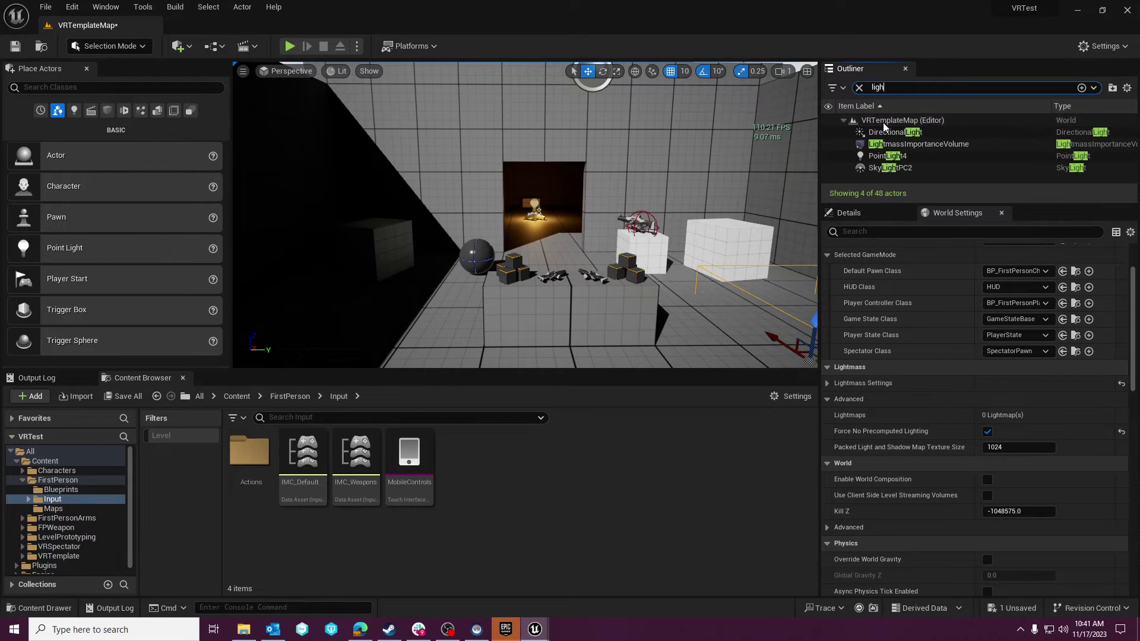
pyautogui.click(892, 156)
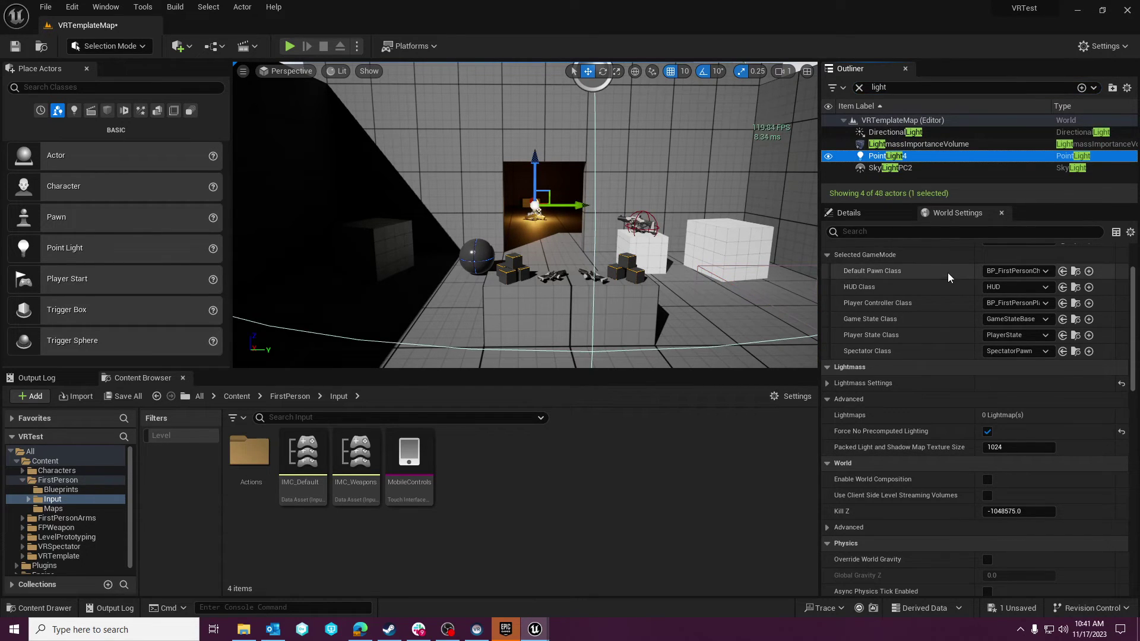
pyautogui.scroll(2, 951, 276)
pyautogui.click(849, 212)
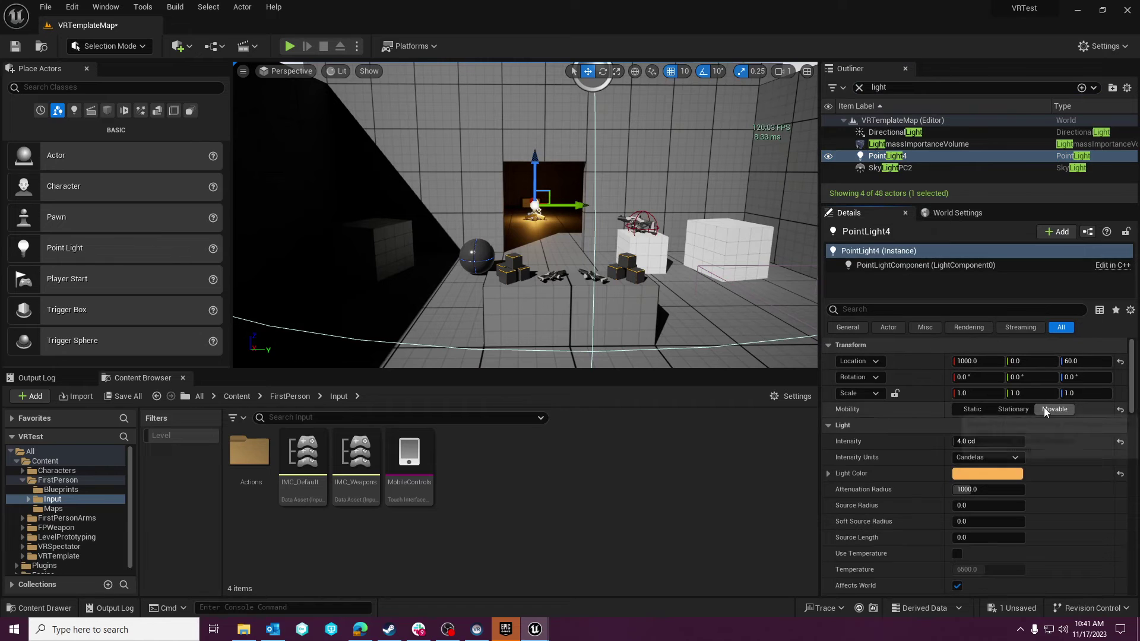
pyautogui.click(885, 131)
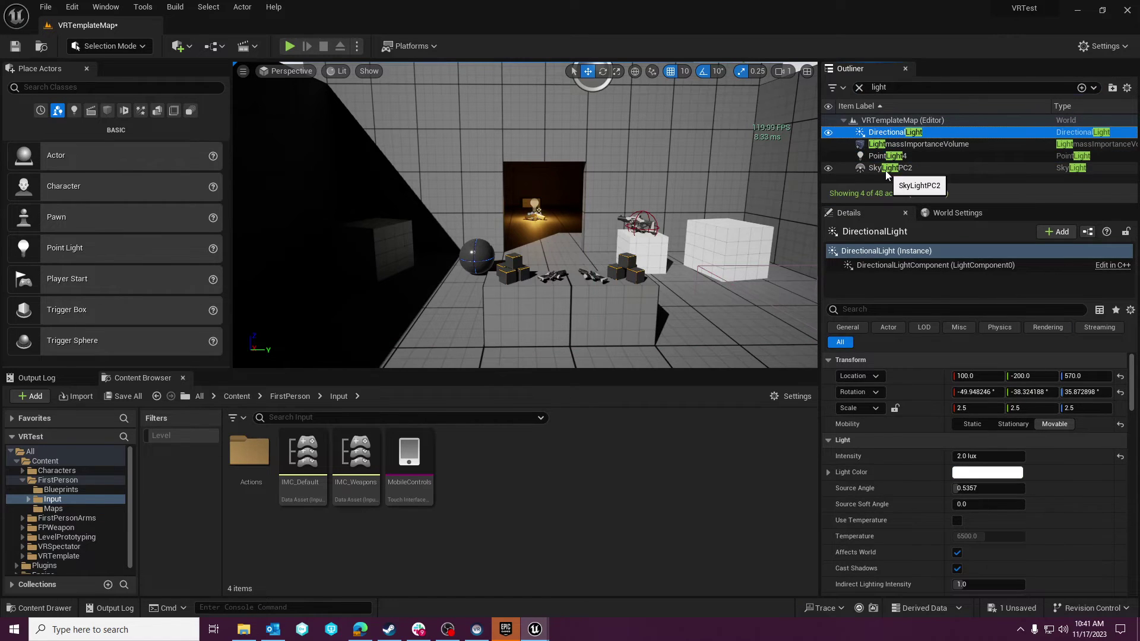
pyautogui.click(885, 169)
# Step: Select the PostProcessVolume and examine its Lumen Global Illumination settings, including the advanced ones
pyautogui.moveTo(632, 187)
pyautogui.mouseDown(button='right')
pyautogui.moveTo(543, 190)
pyautogui.moveTo(649, 183)
pyautogui.mouseUp(button='right')
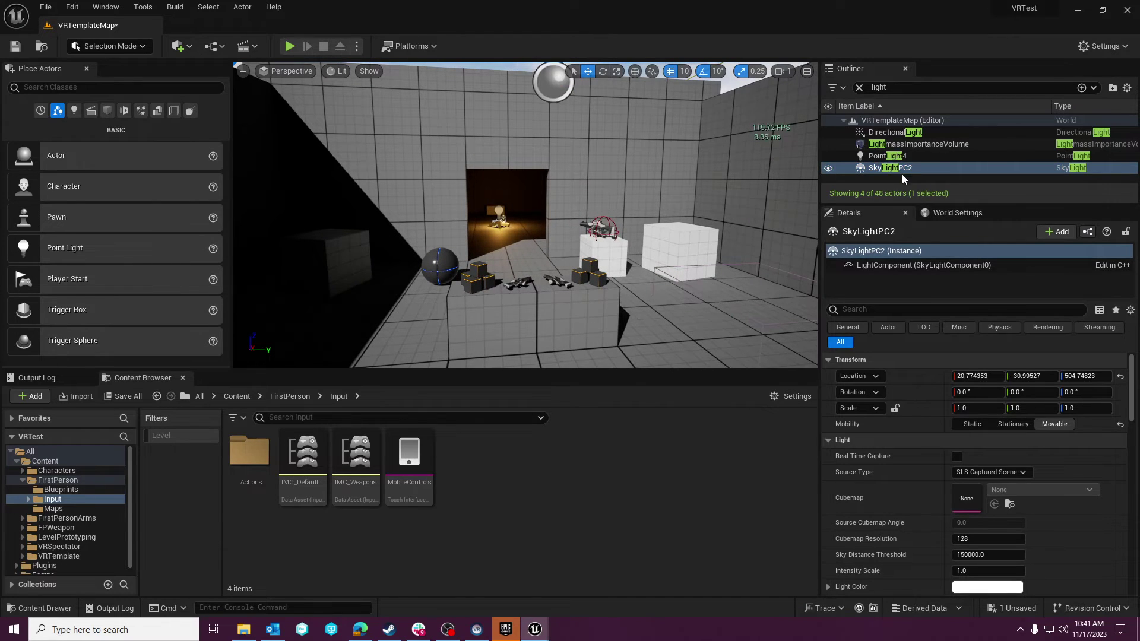
pyautogui.click(875, 145)
pyautogui.moveTo(637, 207); pyautogui.dragTo(671, 243, button='right')
pyautogui.click(639, 238)
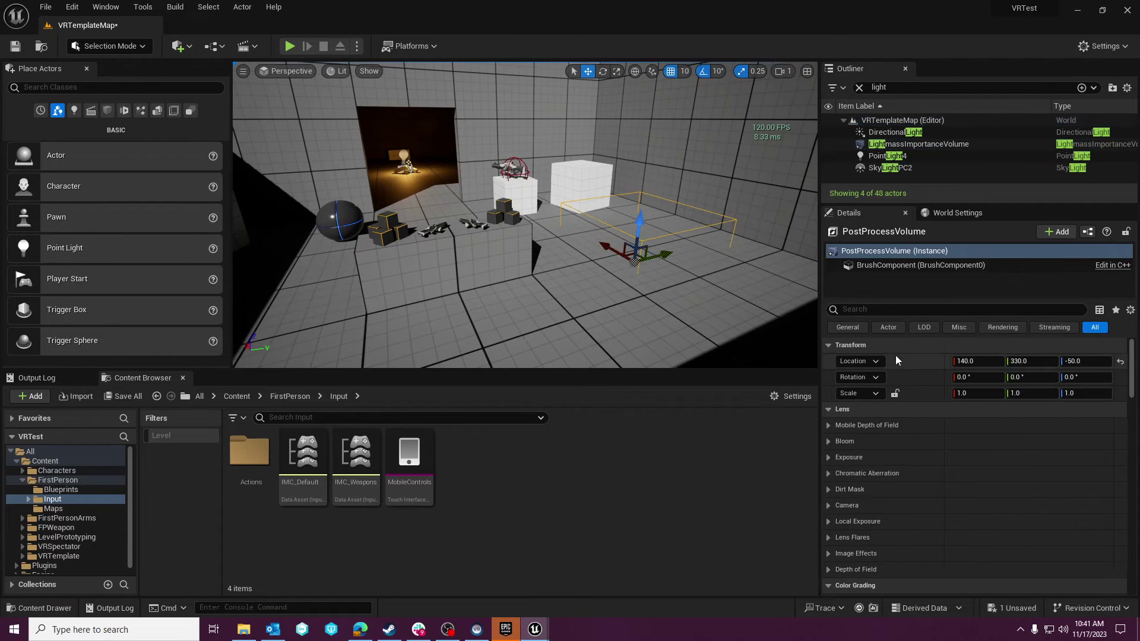
pyautogui.scroll(-10, 886, 425)
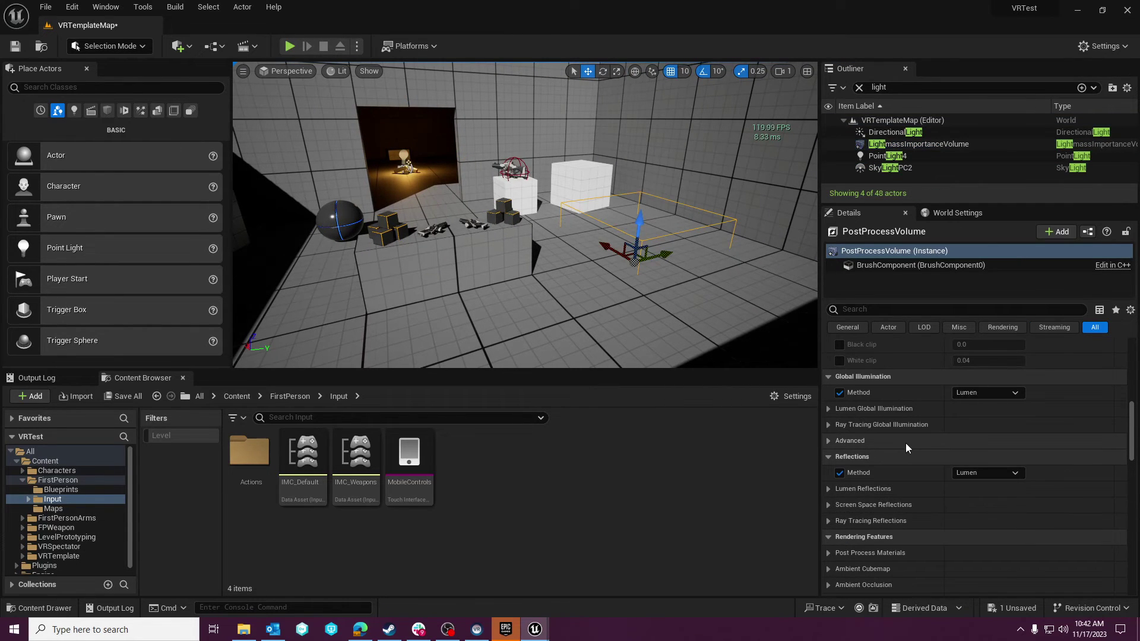
pyautogui.click(832, 411)
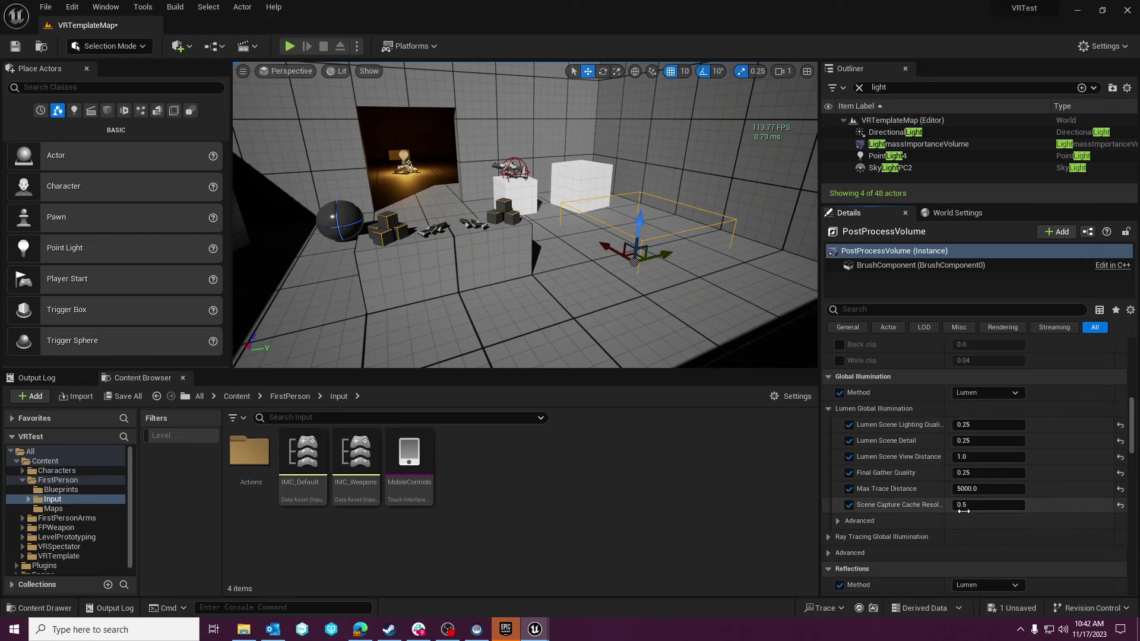
pyautogui.click(838, 523)
pyautogui.scroll(-2, 950, 451)
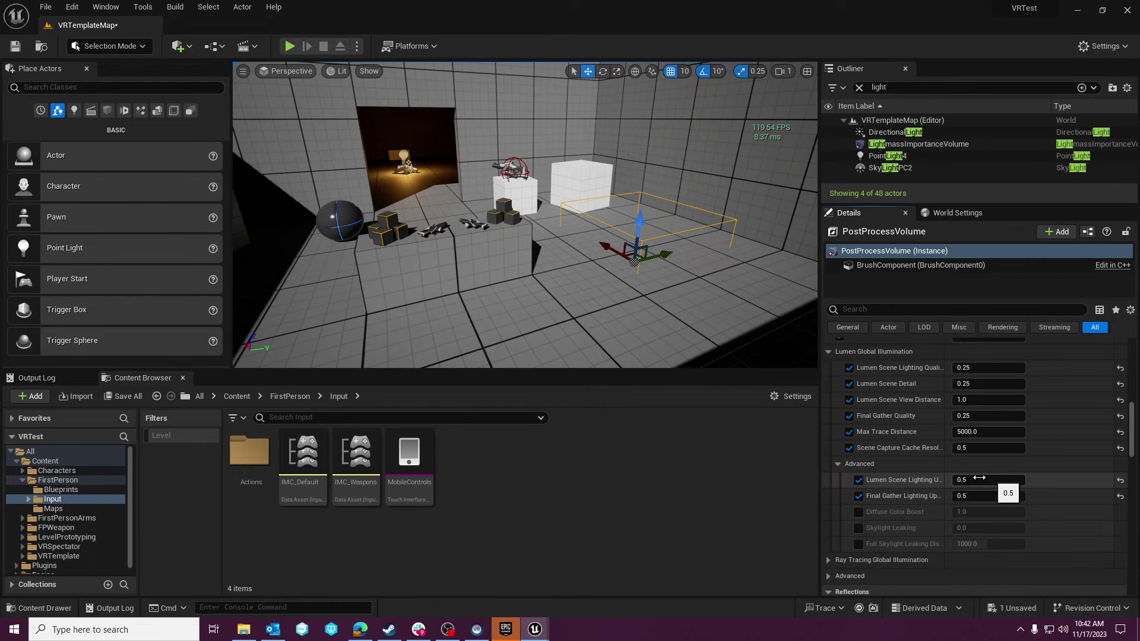
pyautogui.moveTo(655, 365); pyautogui.dragTo(677, 330, button='right')
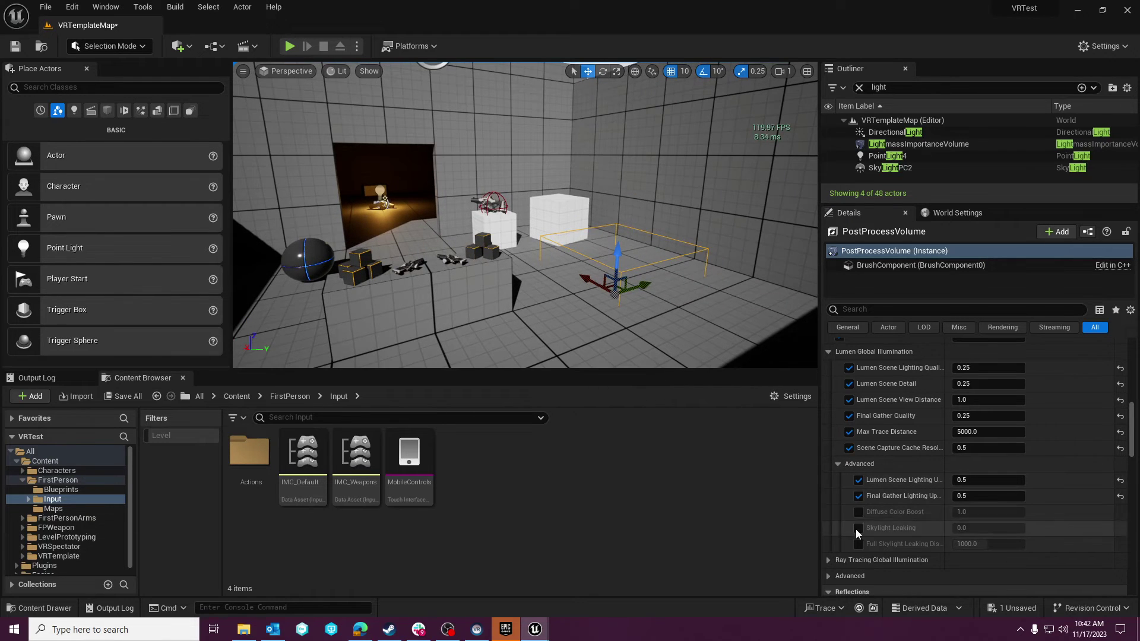
pyautogui.scroll(-1, 836, 562)
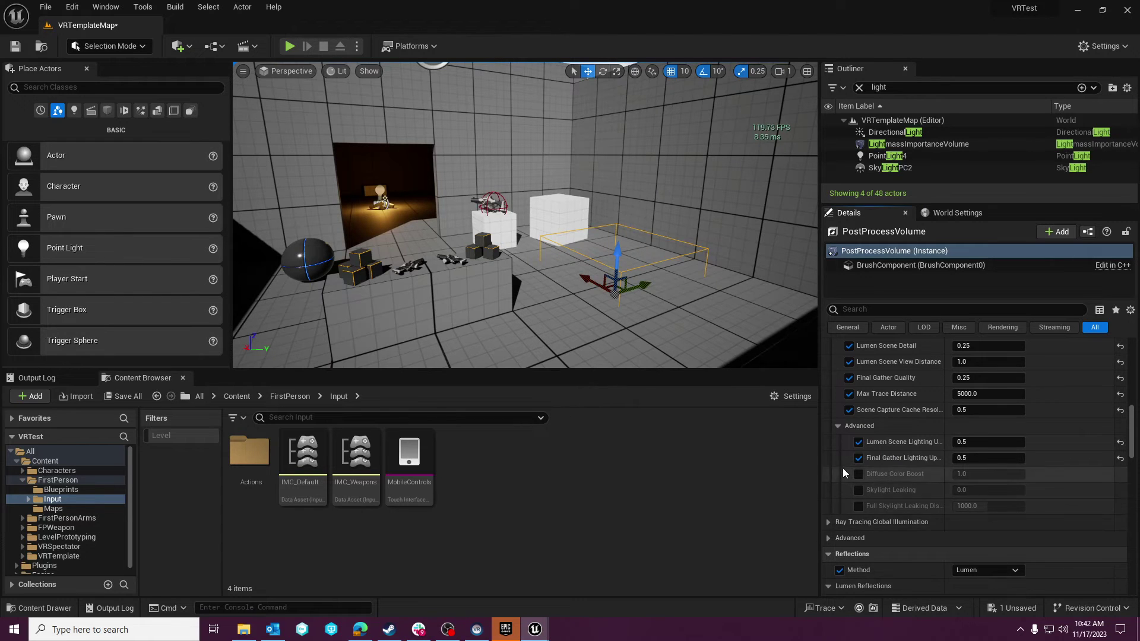
pyautogui.scroll(2, 844, 469)
pyautogui.scroll(1, 845, 469)
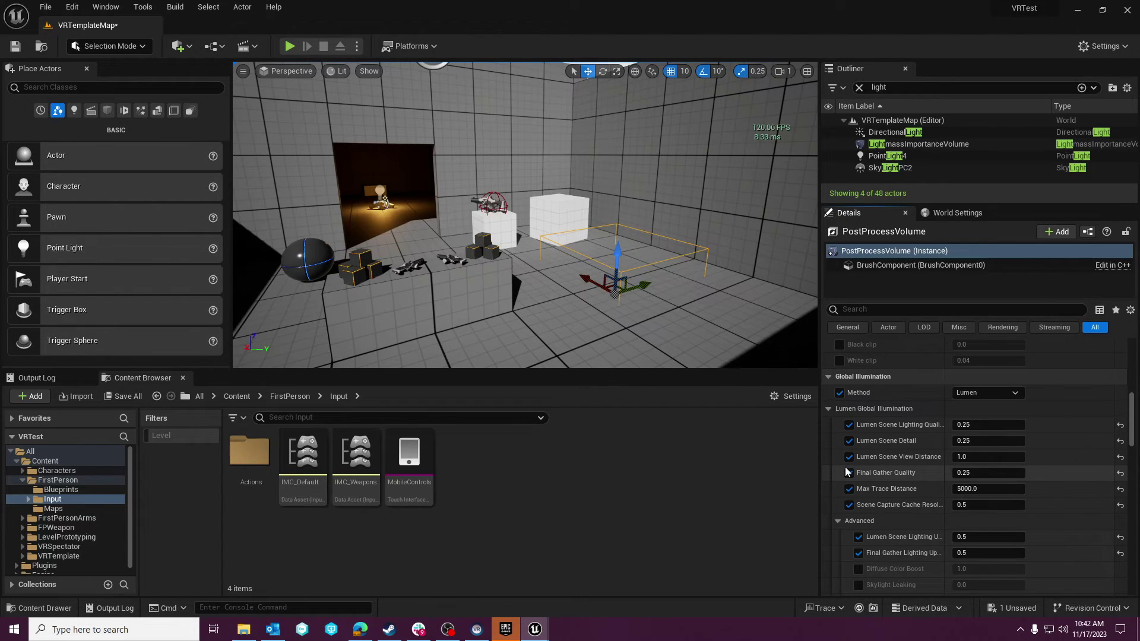
# Step: Launch the level in VR Preview mode
pyautogui.scroll(-2, 845, 470)
pyautogui.moveTo(571, 240); pyautogui.dragTo(536, 266, button='right')
pyautogui.moveTo(665, 365); pyautogui.dragTo(623, 364, button='right')
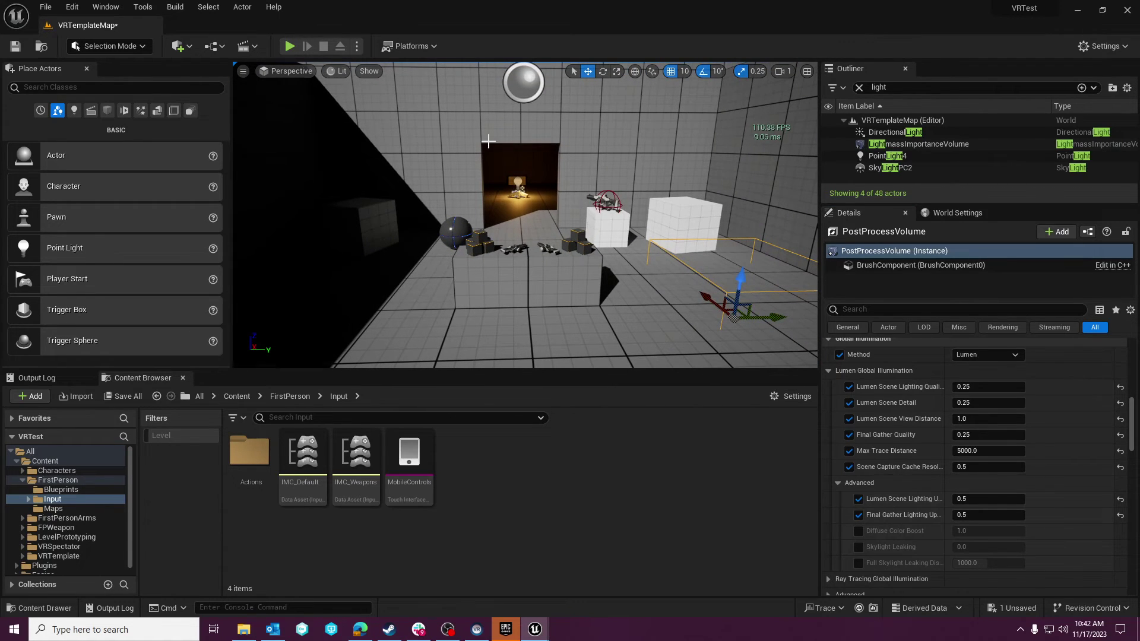
pyautogui.click(73, 7)
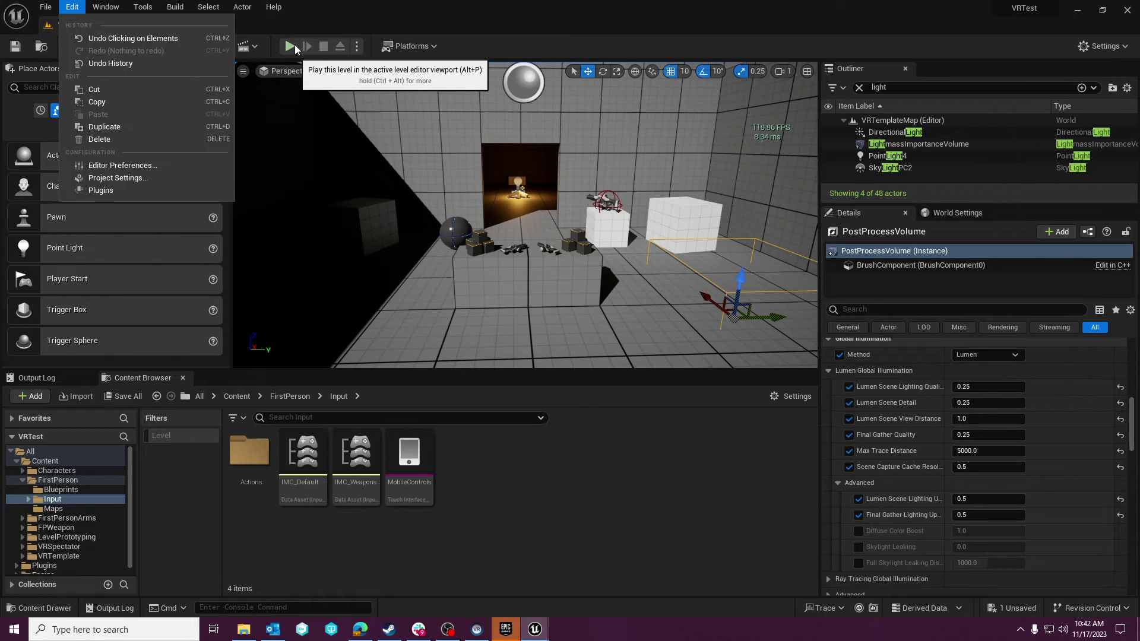
pyautogui.click(357, 46)
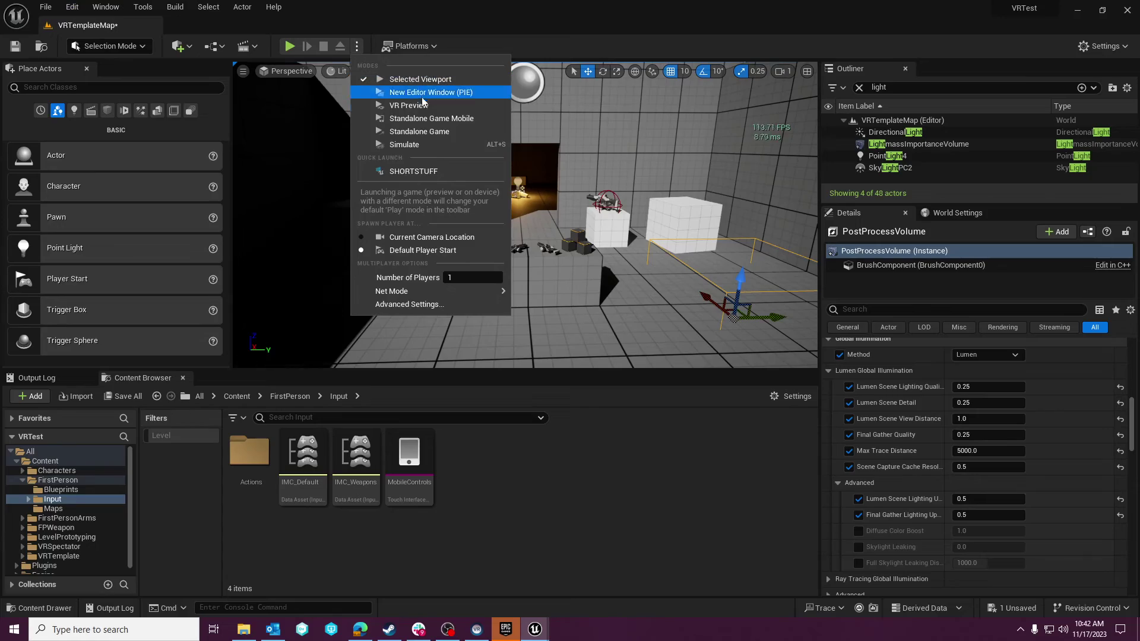
pyautogui.click(420, 107)
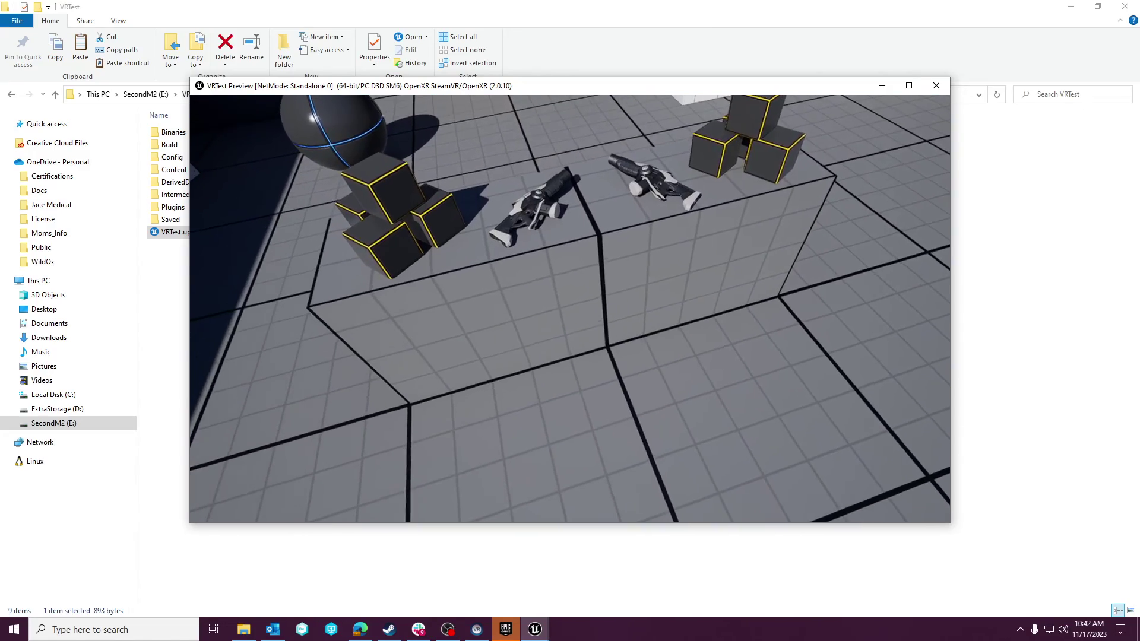
# Step: Show the GPU timing statistics in the VR preview with the console command "stat gpu"
pyautogui.press('`')
pyautogui.write('st')
pyautogui.press('BackSpace')
pyautogui.press('BackSpace')
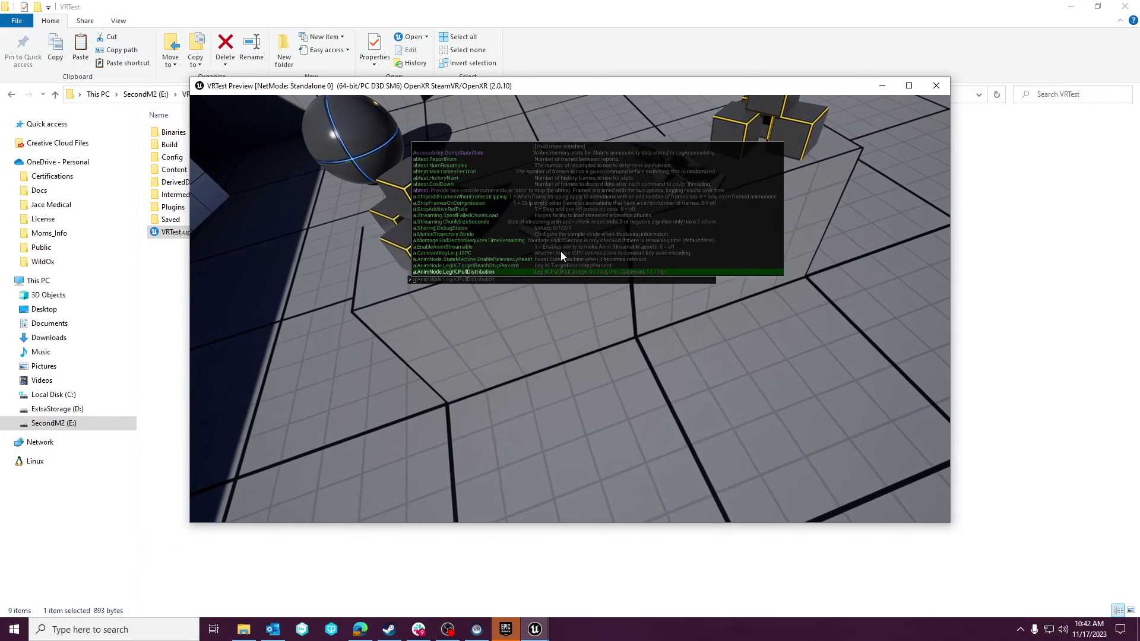
pyautogui.write('stat gpu')
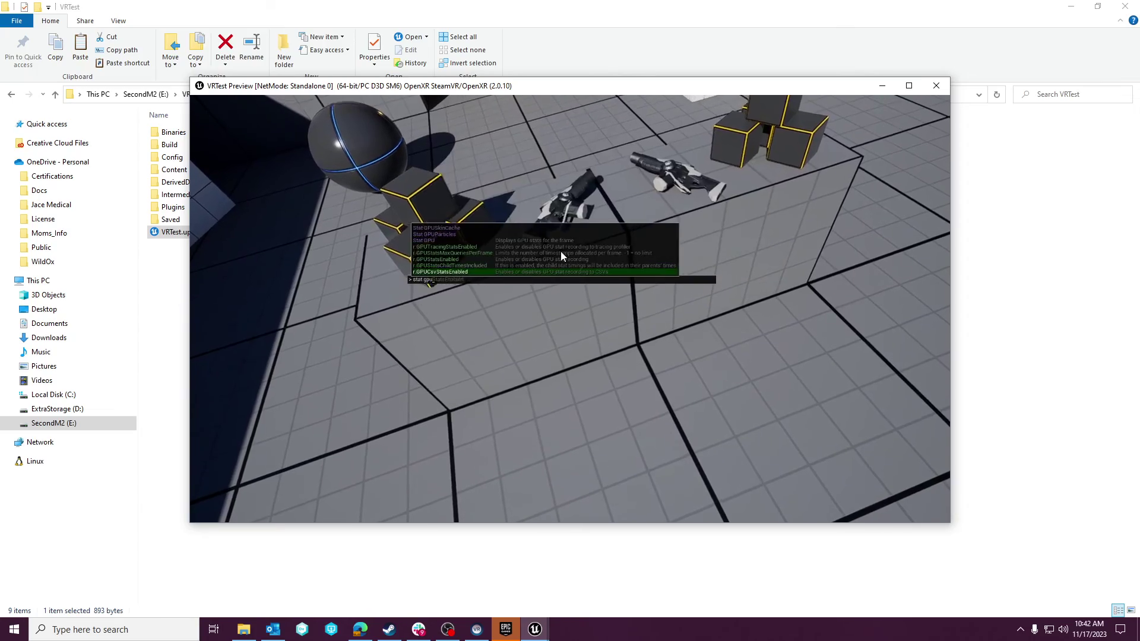
pyautogui.press('Return')
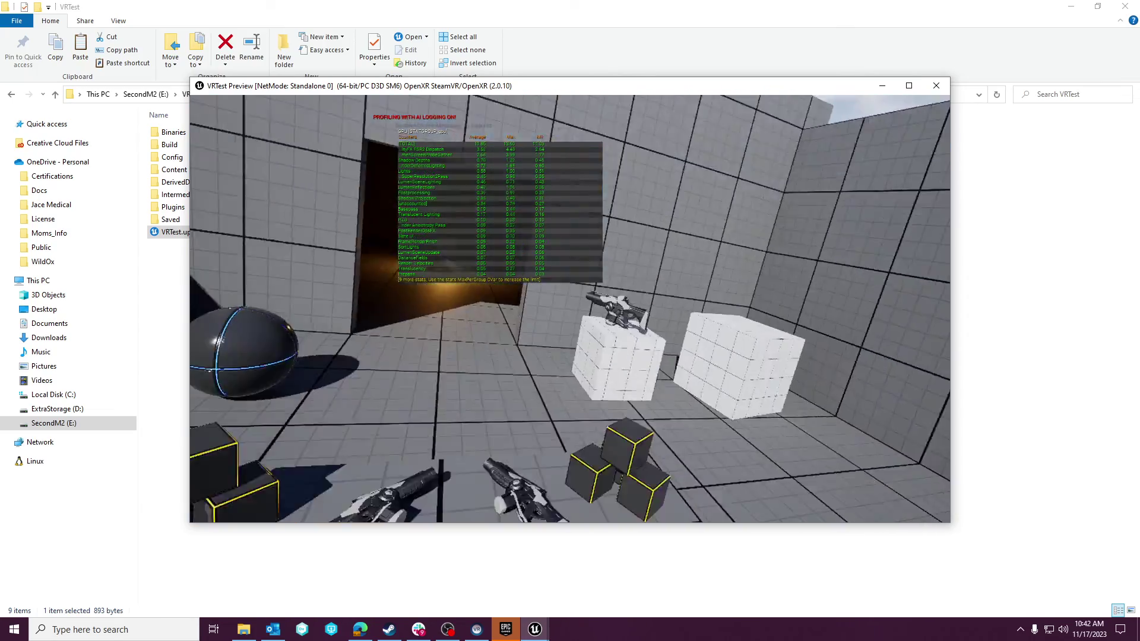
# Step: Show the frame rate with the console command "stat fps", compare it with the GPU timings, and end the VR preview
pyautogui.press('`')
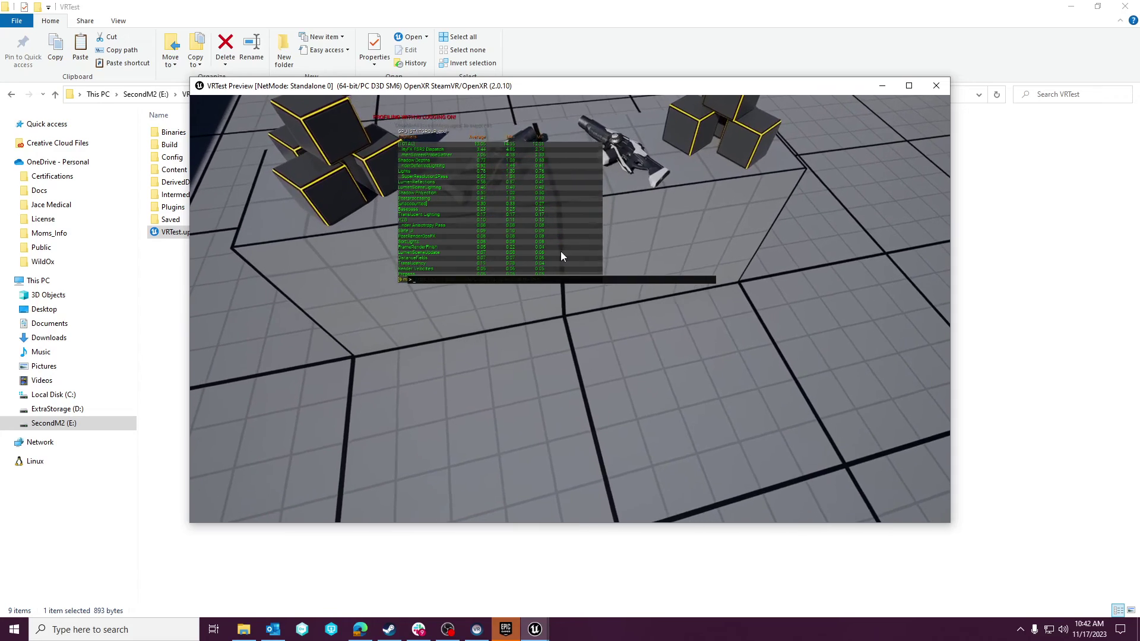
pyautogui.write('stat fps')
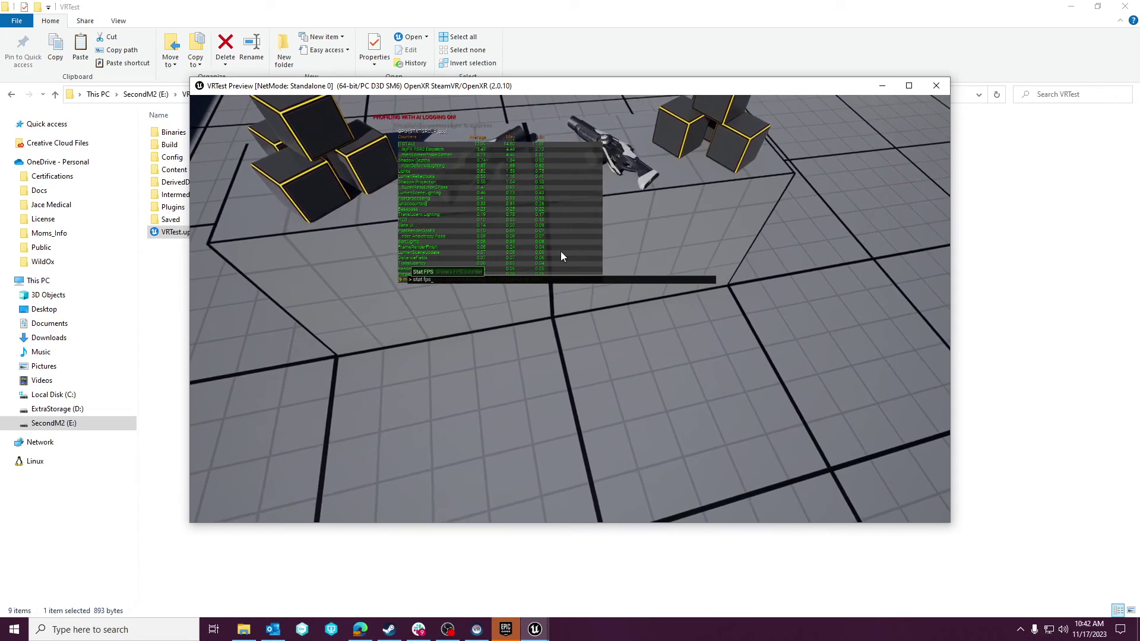
pyautogui.press('Return')
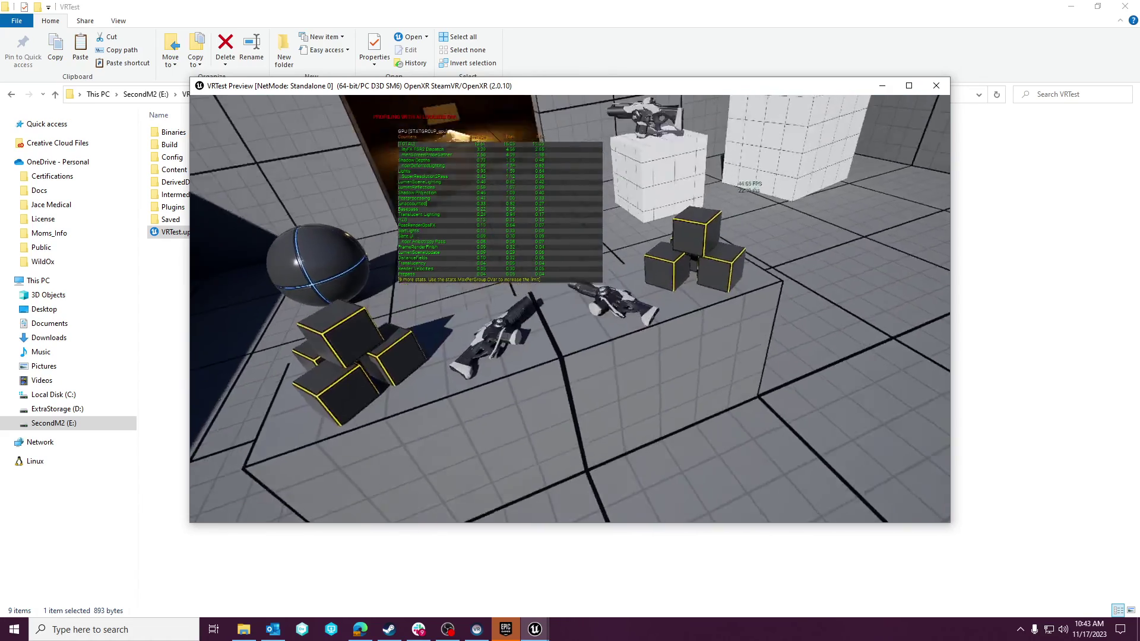
pyautogui.press('Escape')
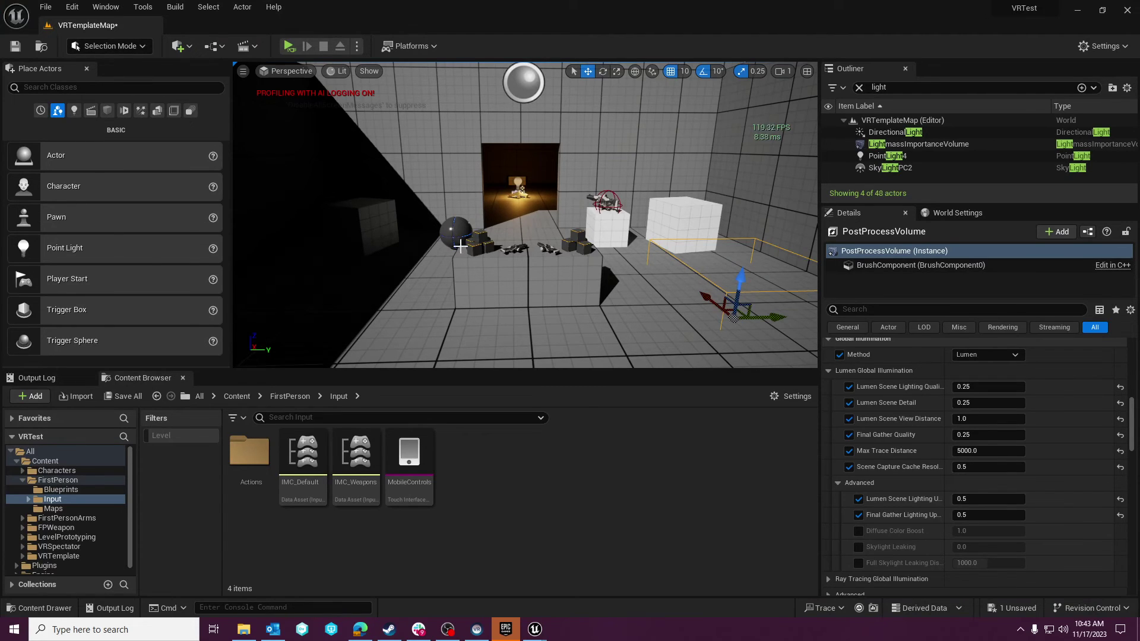
# Step: Open the Console Variables editor and examine the listed rendering variables, including the ViewTextureMipBias, SeparateTranslucency and SSR denoiser values
pyautogui.click(107, 8)
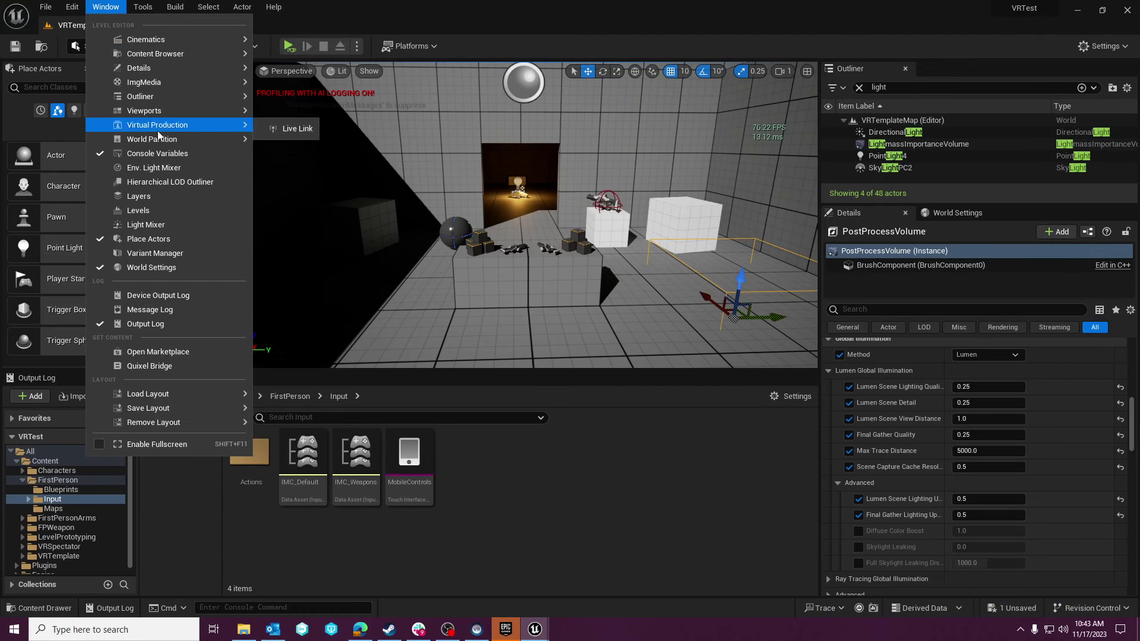
pyautogui.click(158, 154)
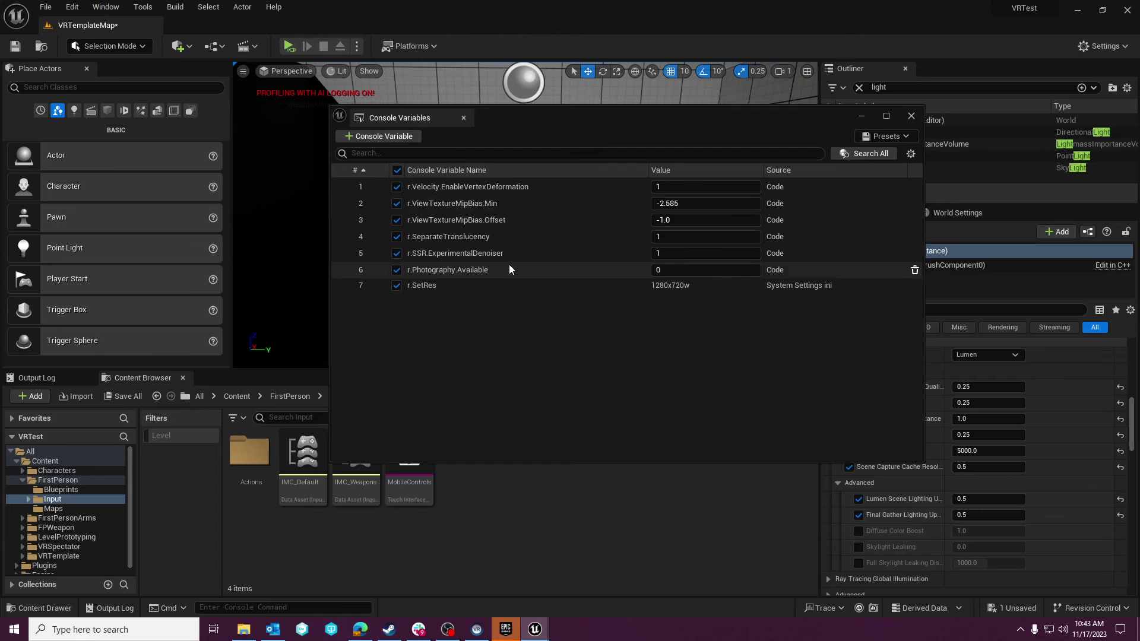
pyautogui.moveTo(577, 116); pyautogui.dragTo(597, 157)
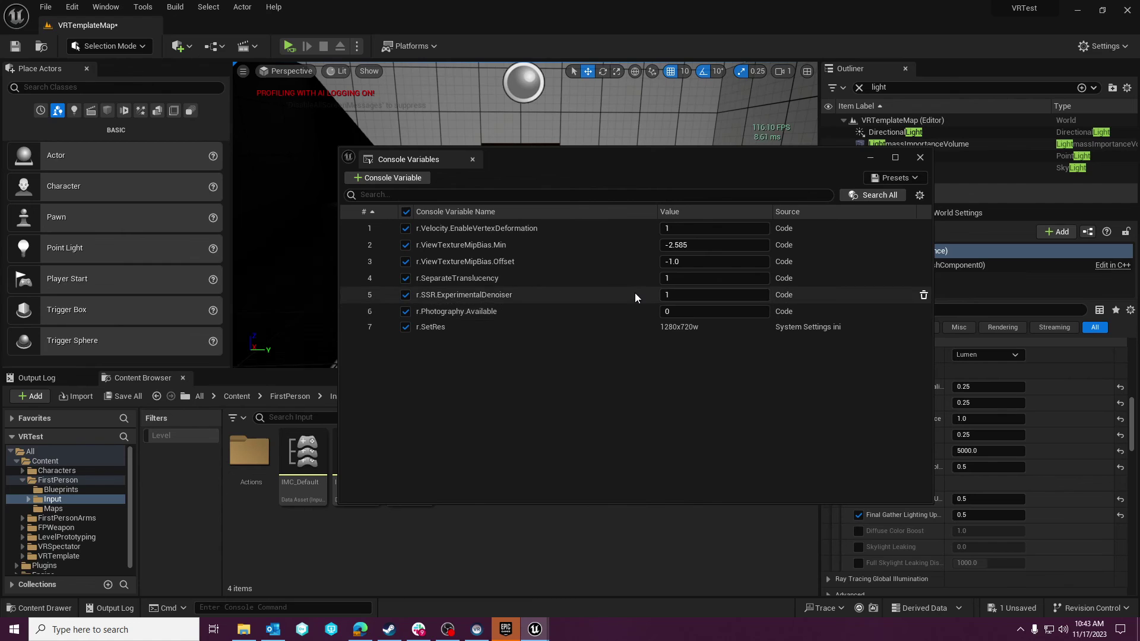
pyautogui.moveTo(592, 157); pyautogui.dragTo(555, 120)
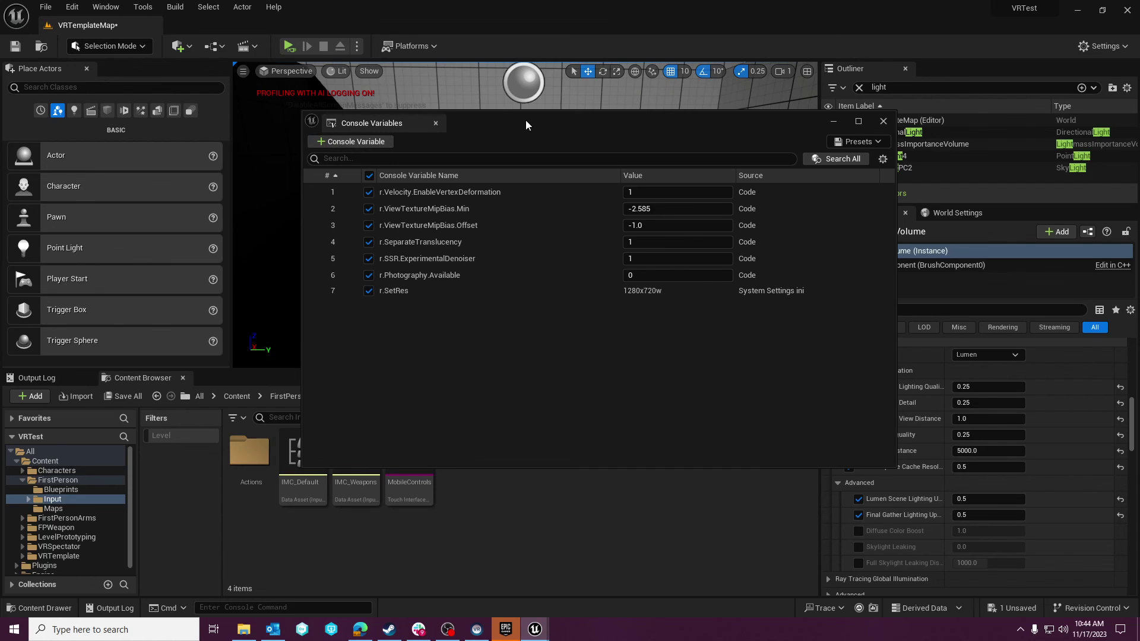
pyautogui.moveTo(526, 120); pyautogui.dragTo(455, 122)
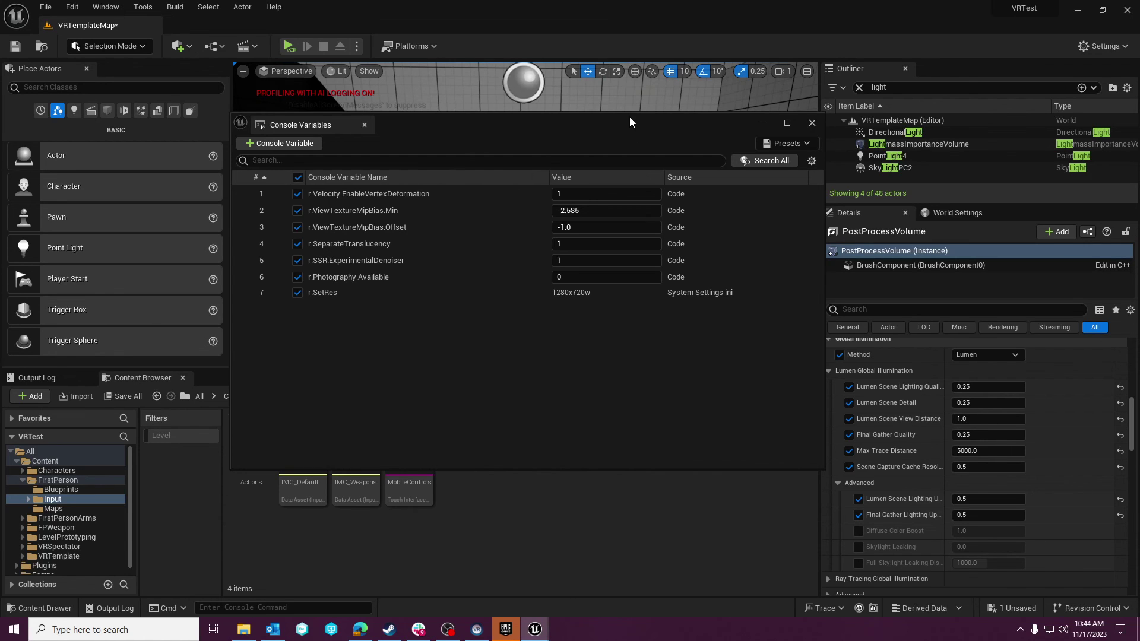
pyautogui.moveTo(629, 117); pyautogui.dragTo(608, 216)
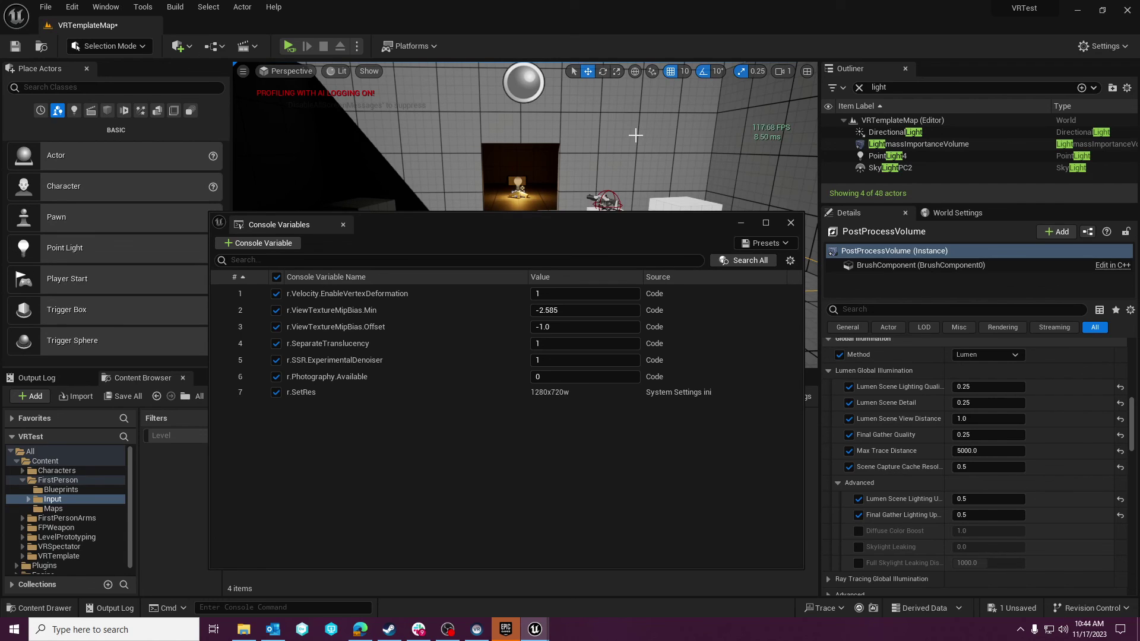
pyautogui.moveTo(546, 222); pyautogui.dragTo(538, 124)
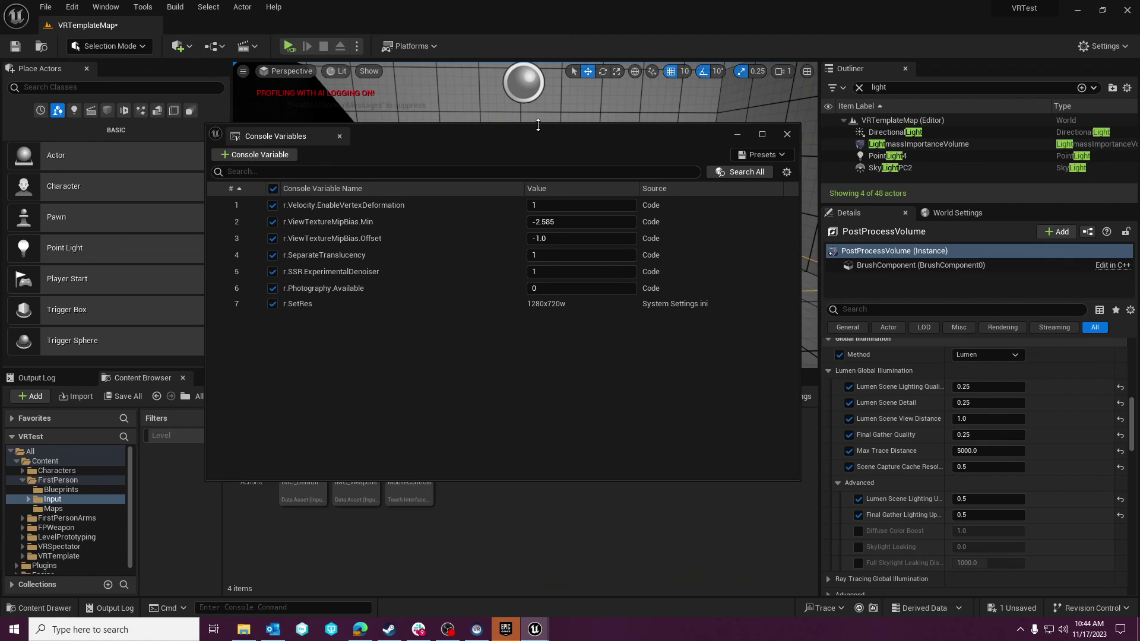